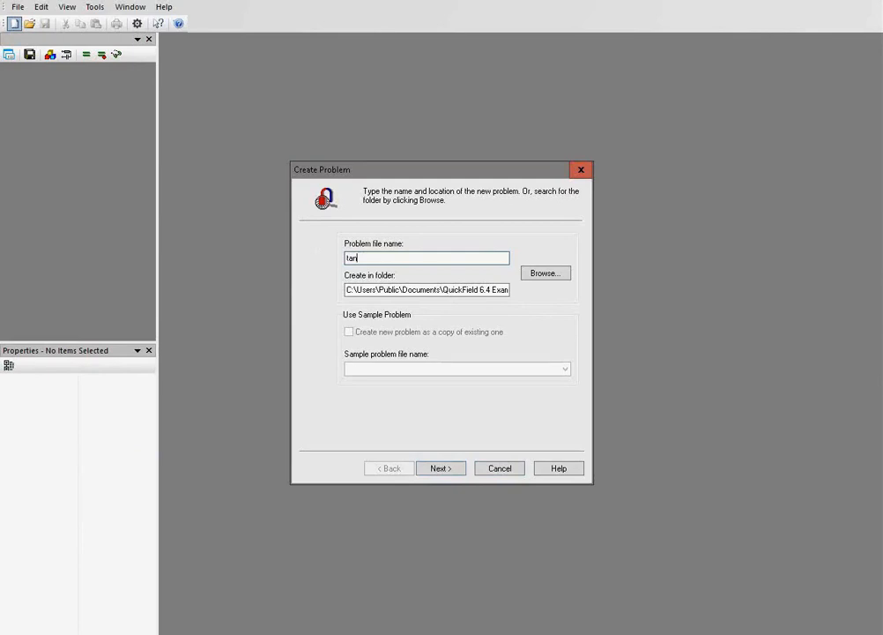
Name the new problem tank_heater and create it in the folder E:\Websites\elcut\demo\labview_.
{"action": "type", "text": "eater"}
{"action": "triple_click", "coordinate": [360, 287]}
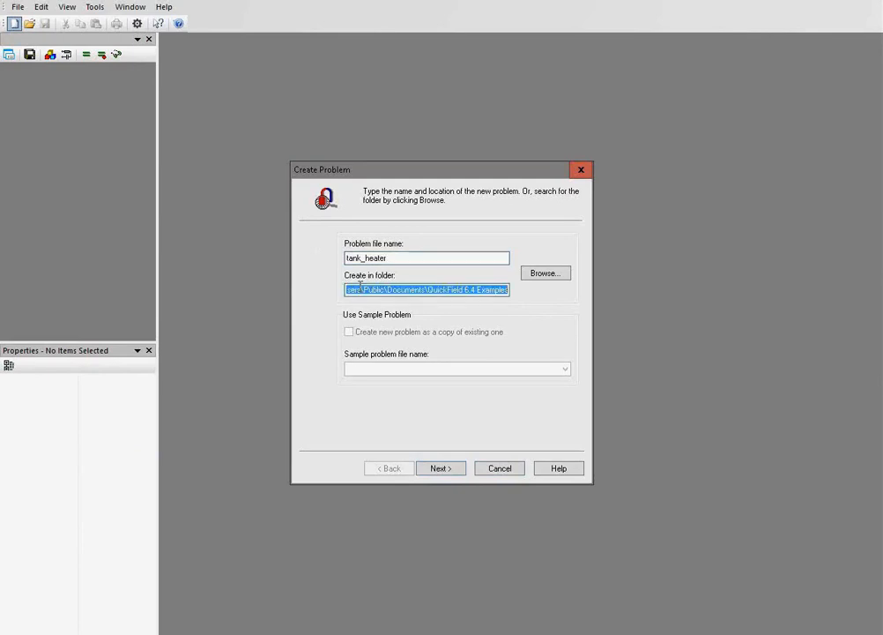
{"action": "type", "text": "E:\\Websites\\elcut\\demo\\labview_"}
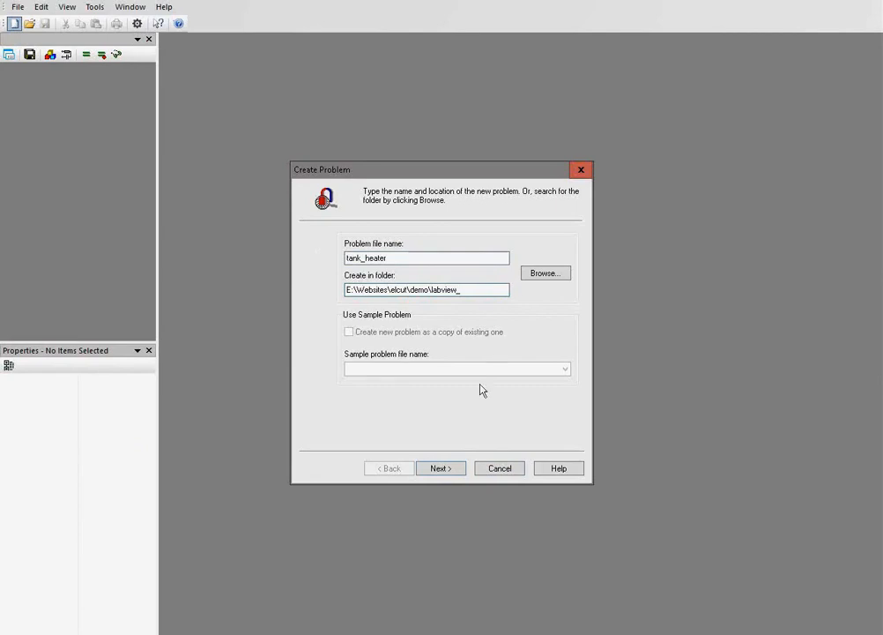
{"action": "left_click", "coordinate": [441, 468]}
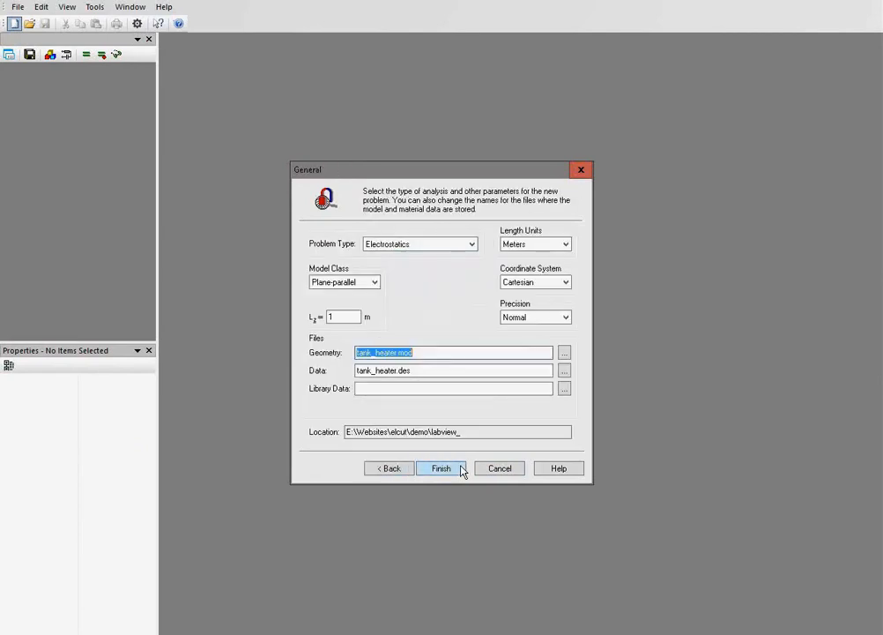
Set the problem type to Transient Heat Transfer, the model class to Axisymmetric and the length units to Centimeters.
{"action": "left_click", "coordinate": [459, 247]}
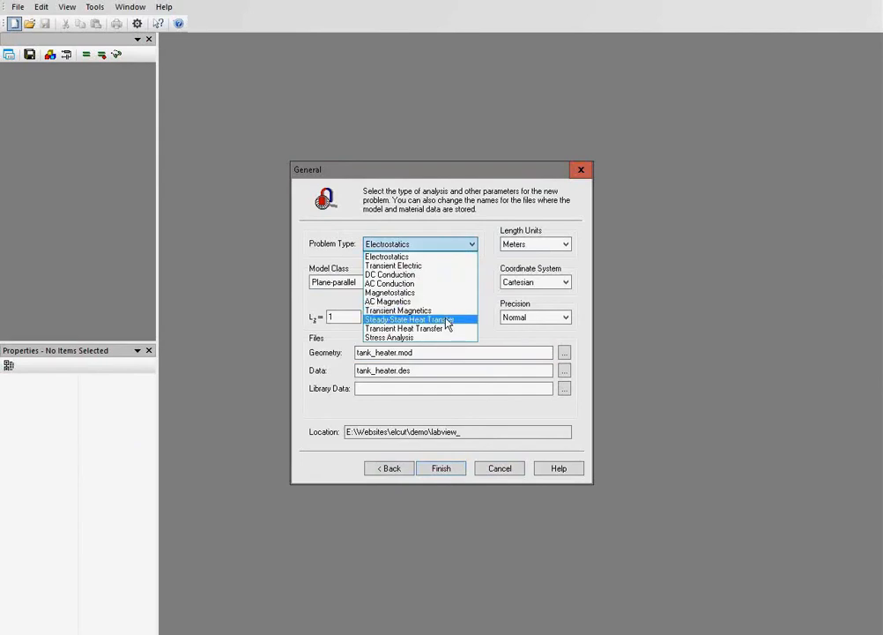
{"action": "left_click", "coordinate": [447, 330]}
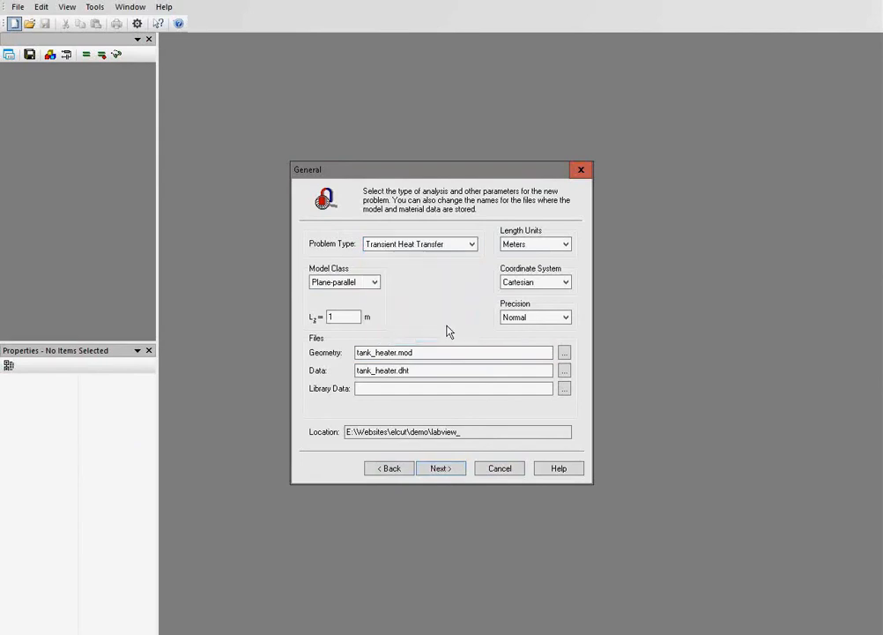
{"action": "left_click", "coordinate": [369, 284]}
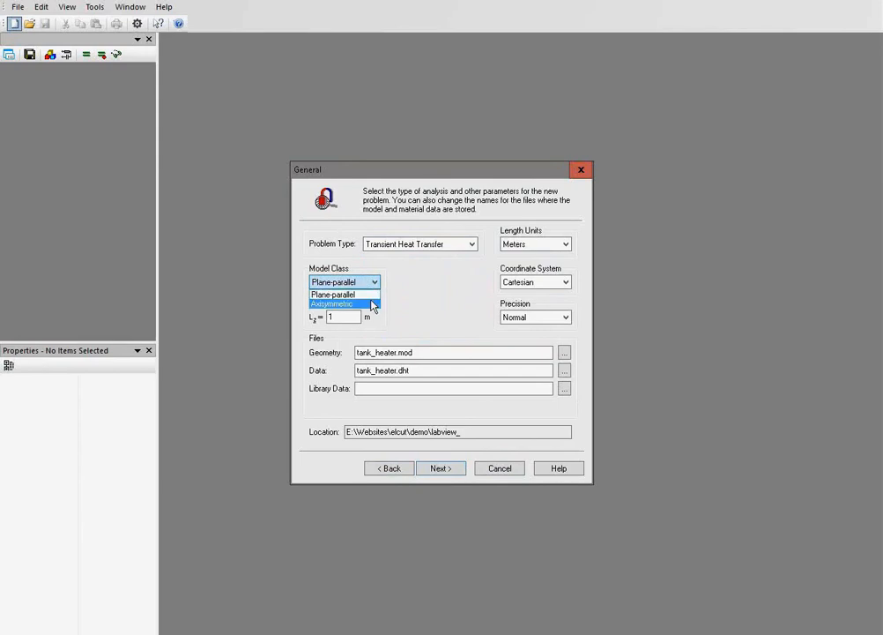
{"action": "left_click", "coordinate": [372, 304]}
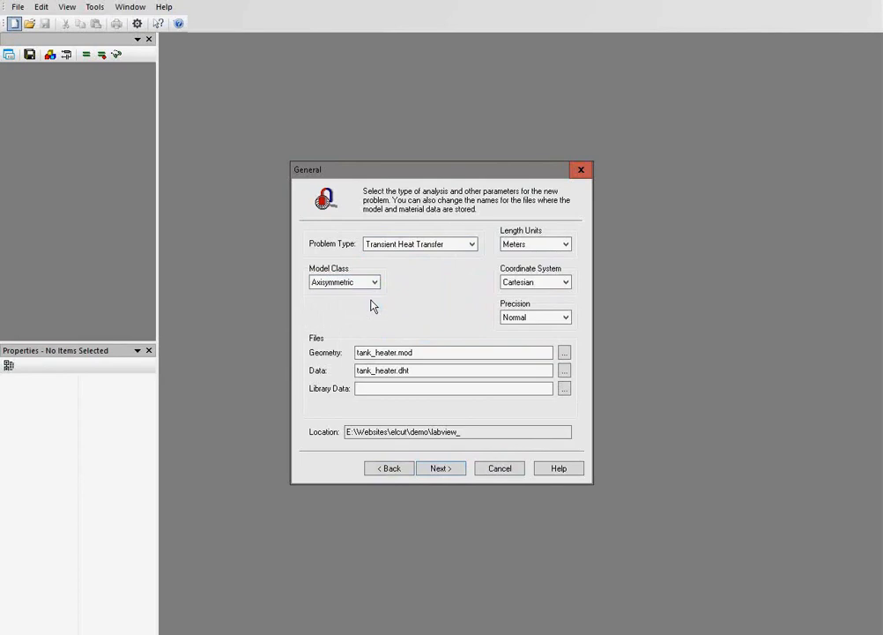
{"action": "left_click", "coordinate": [567, 245]}
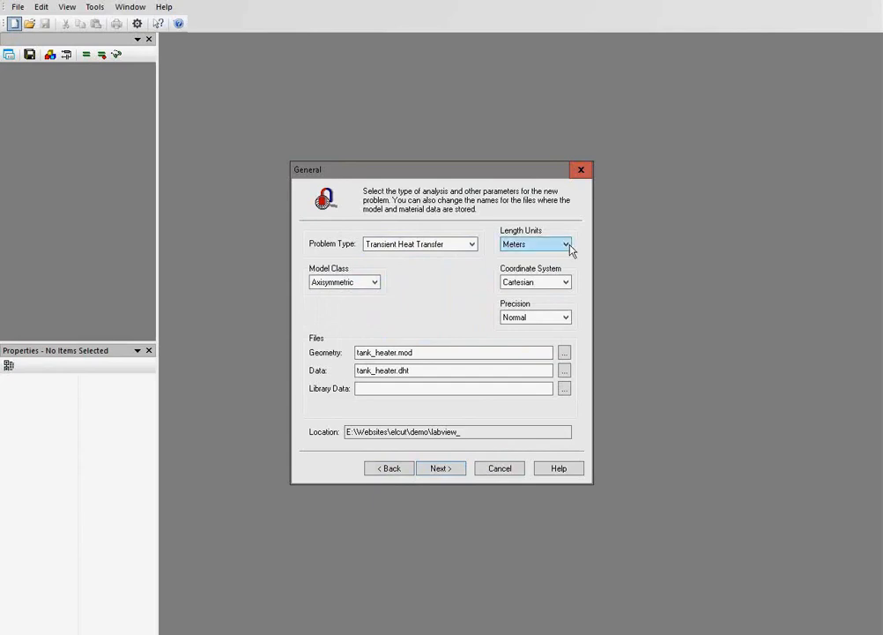
{"action": "left_click", "coordinate": [545, 275]}
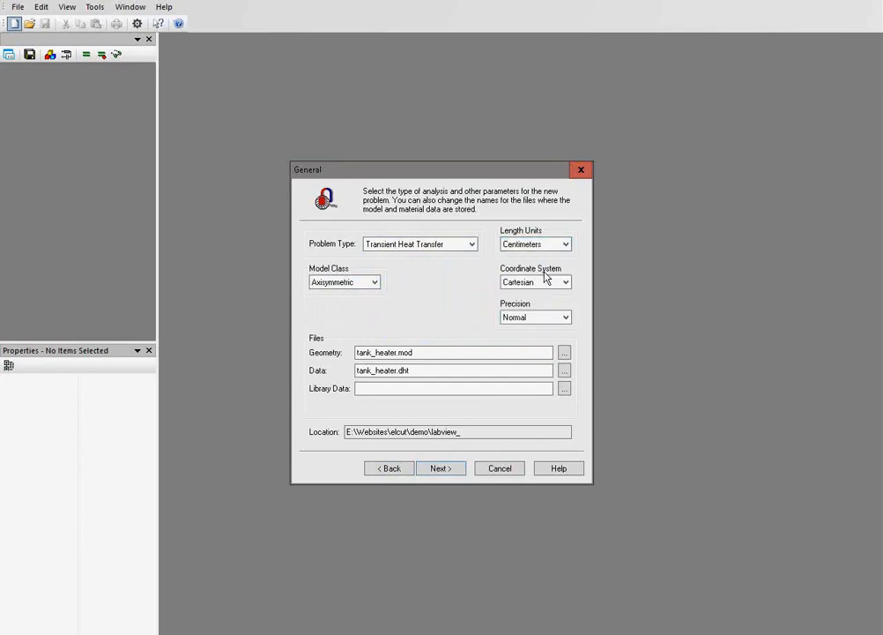
{"action": "left_click", "coordinate": [441, 468]}
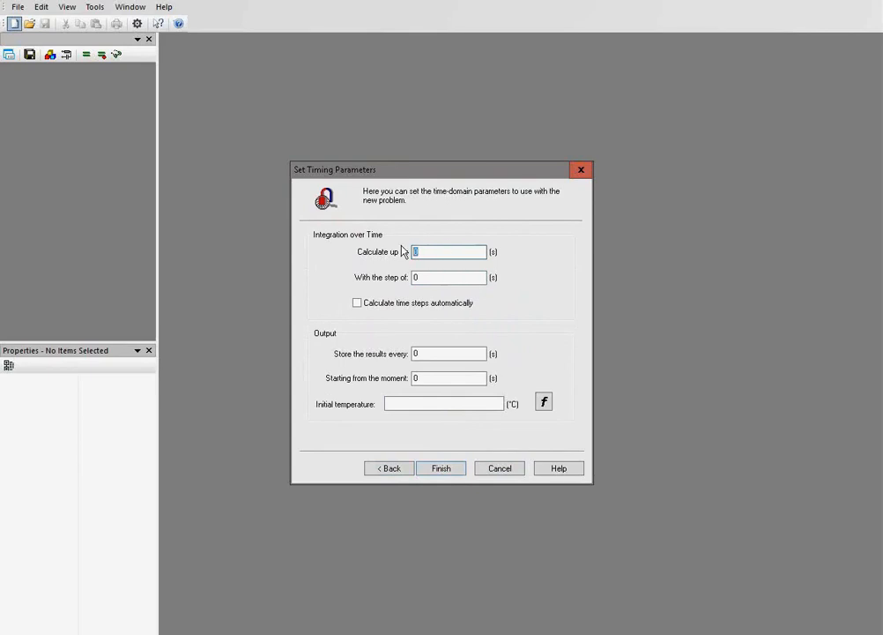
Set the calculation to run up to 7200 s in 60 s steps with an initial temperature of 20 °C, and finish creating the problem.
{"action": "type", "text": "3"}
{"action": "key", "text": "BackSpace"}
{"action": "type", "text": "7200"}
{"action": "key", "text": "Tab"}
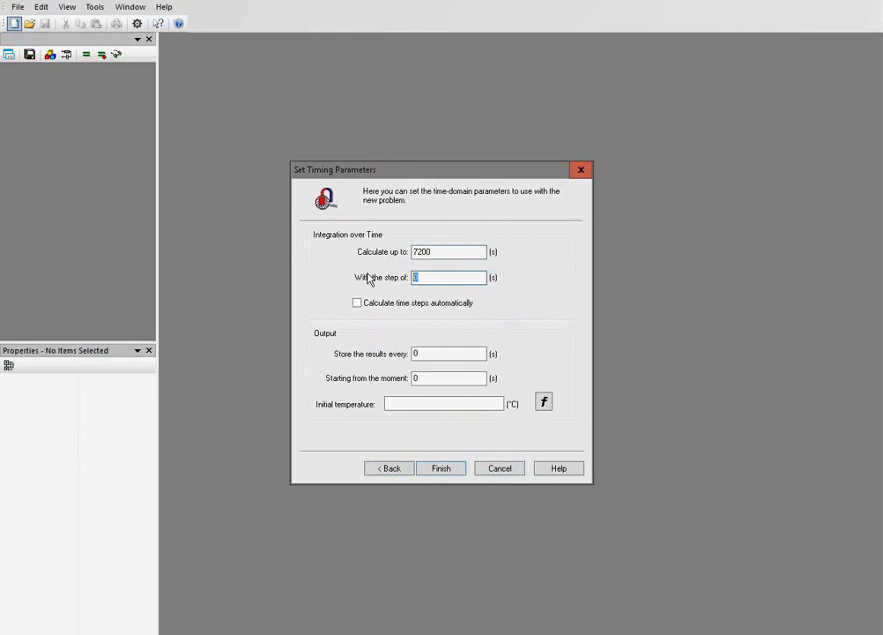
{"action": "type", "text": "60"}
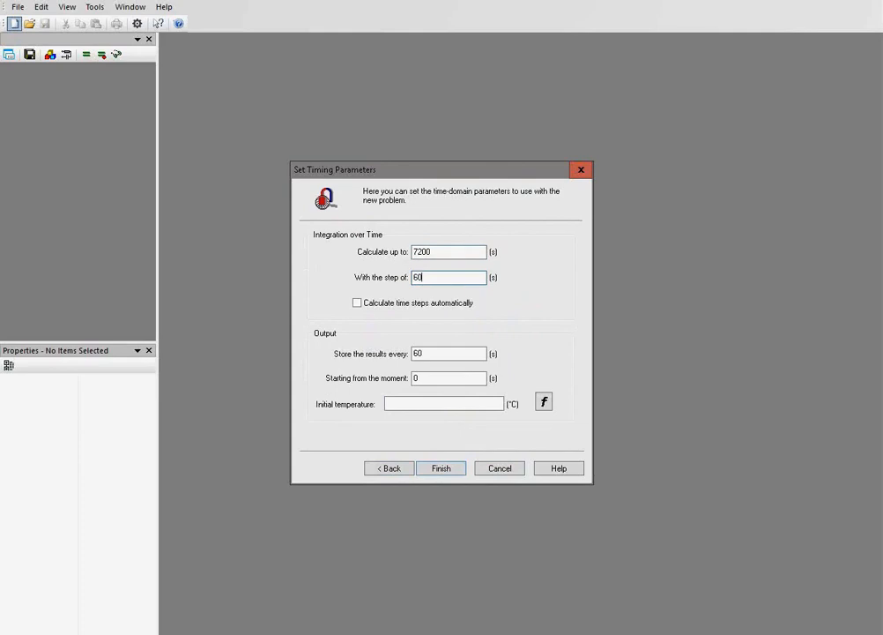
{"action": "left_click", "coordinate": [411, 402]}
{"action": "type", "text": "20"}
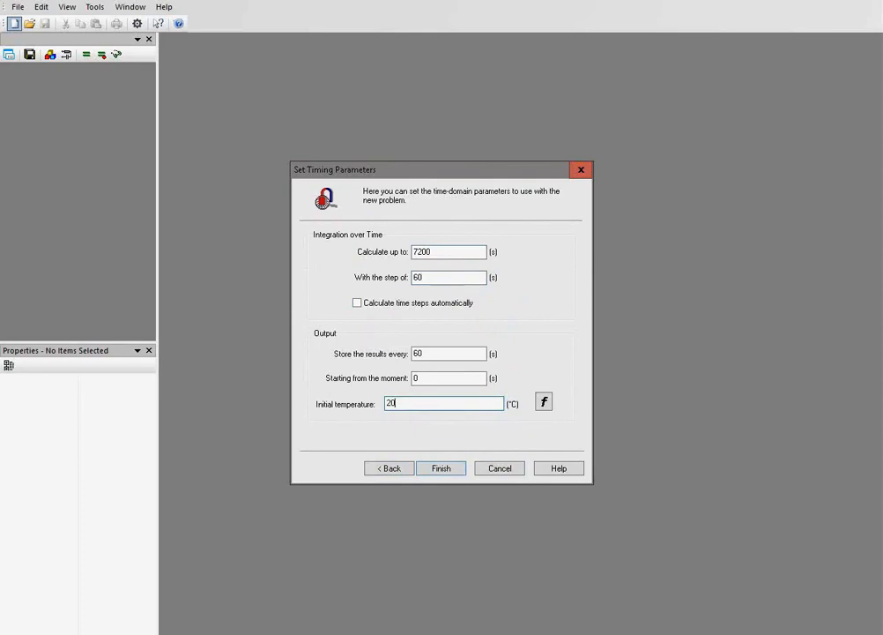
{"action": "left_click", "coordinate": [452, 468]}
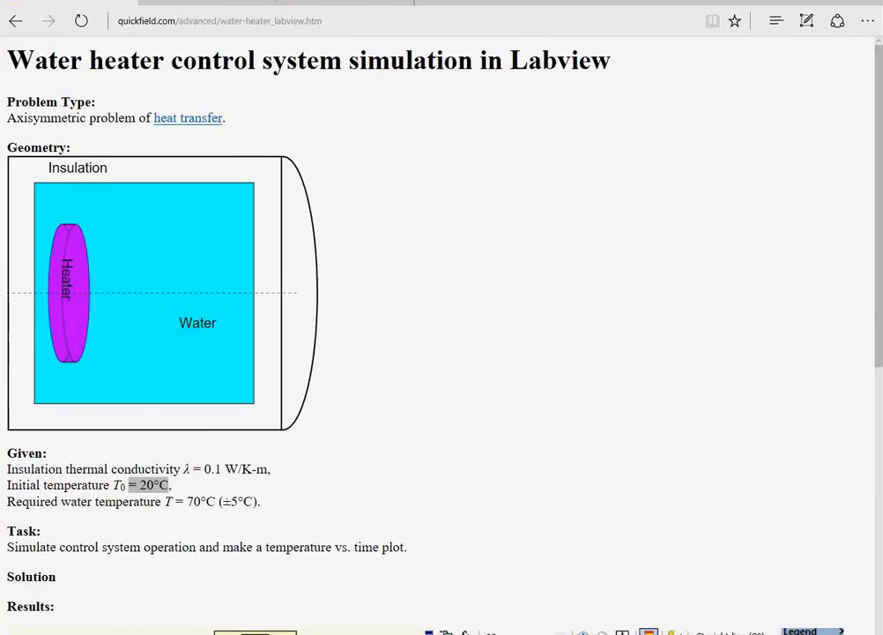
Insert a rectangle 60 cm wide and 30 cm high with its lower-left corner at the origin.
{"action": "left_click", "coordinate": [535, 631]}
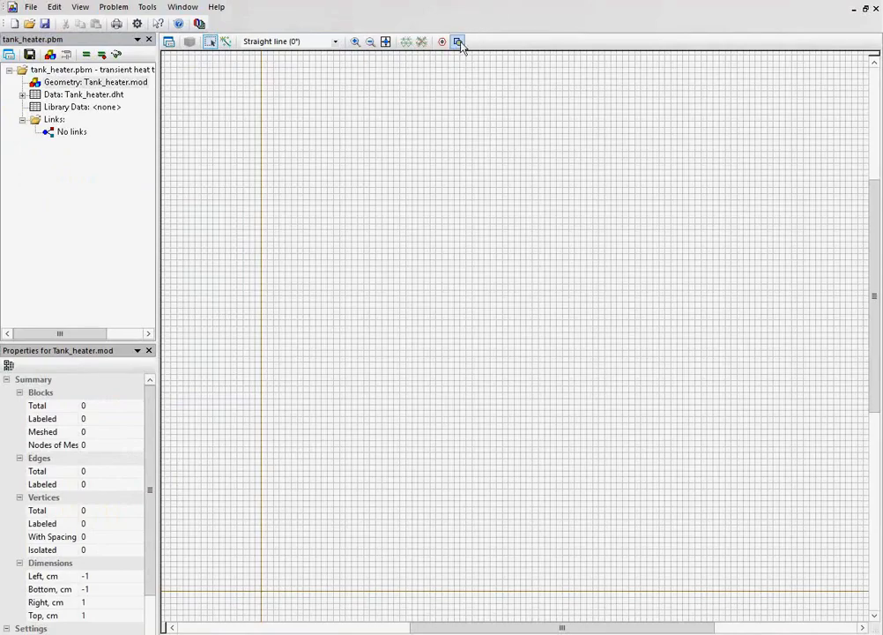
{"action": "left_click", "coordinate": [459, 43]}
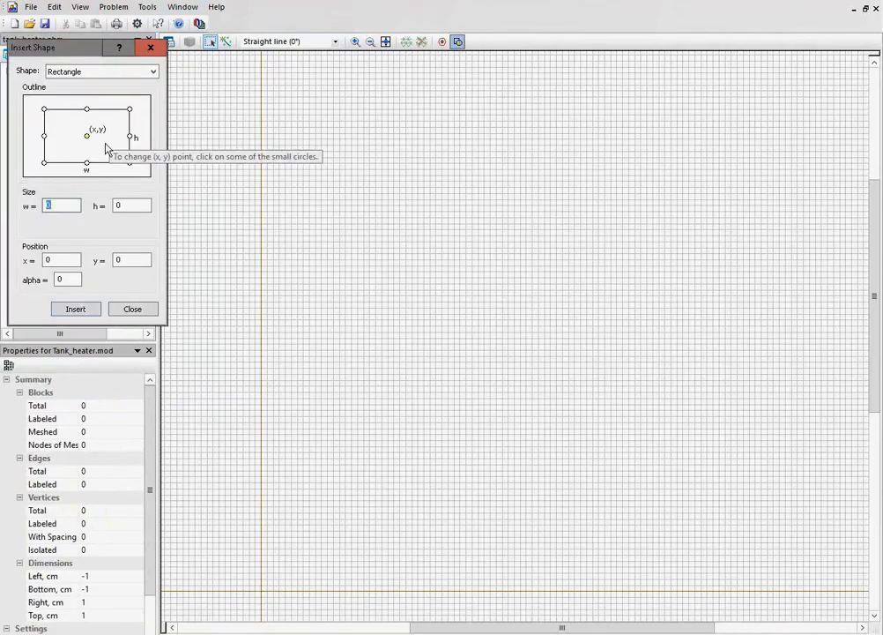
{"action": "left_click", "coordinate": [45, 165]}
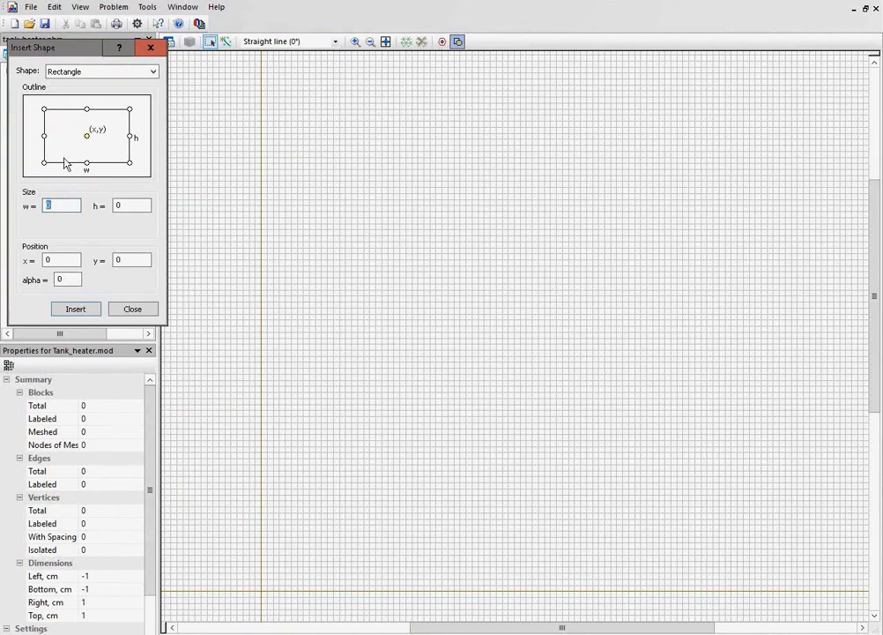
{"action": "left_click", "coordinate": [45, 165]}
{"action": "left_click", "coordinate": [58, 202]}
{"action": "type", "text": ".6"}
{"action": "left_click", "coordinate": [138, 206]}
{"action": "type", "text": ".3"}
{"action": "left_click_drag", "start_coordinate": [68, 205], "coordinate": [35, 204]}
{"action": "type", "text": "60"}
{"action": "left_click_drag", "start_coordinate": [148, 205], "coordinate": [78, 203]}
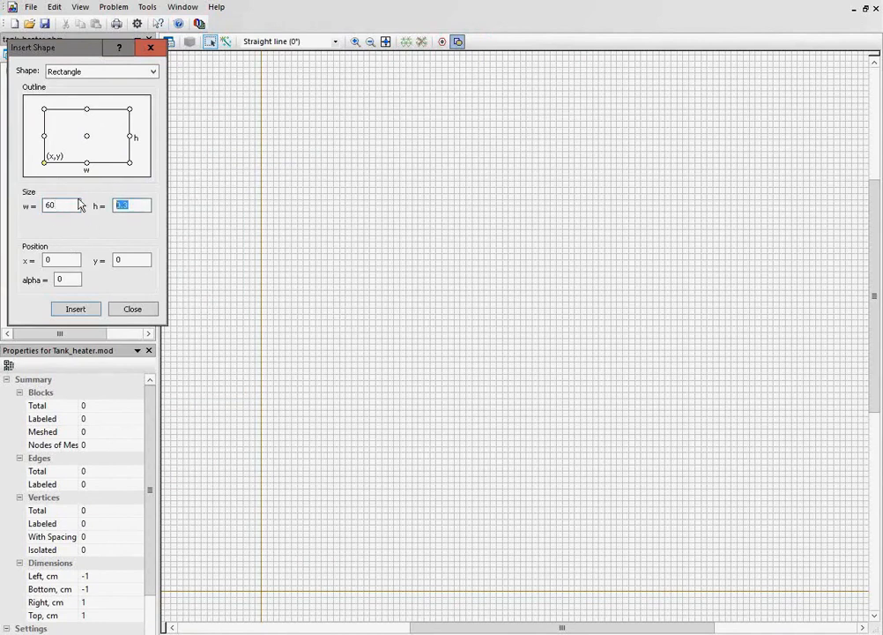
{"action": "type", "text": "30"}
{"action": "left_click", "coordinate": [75, 310]}
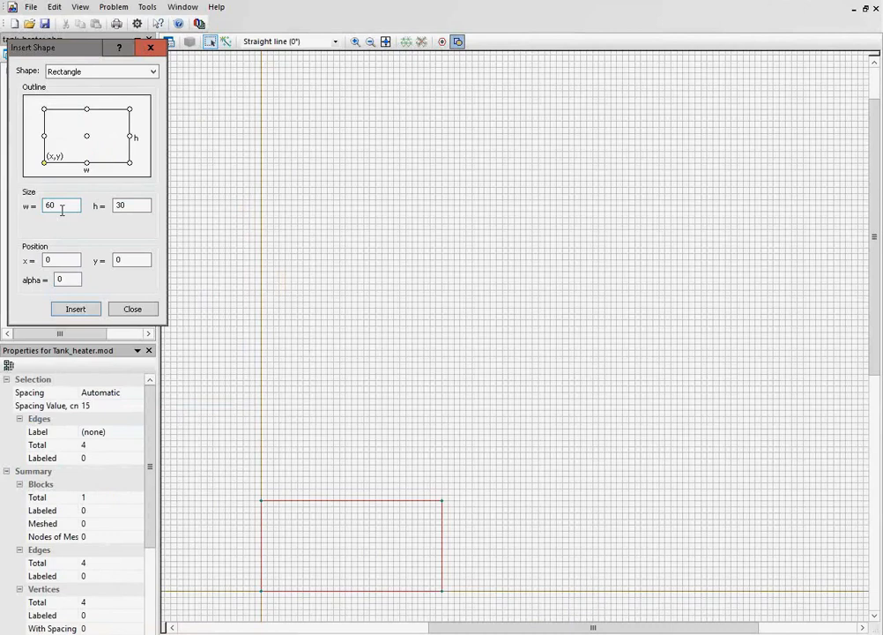
Insert an inner rectangle 52 cm wide and 26 cm high with its lower-left corner at x = 4, y = 0.
{"action": "left_click_drag", "start_coordinate": [62, 210], "coordinate": [27, 208]}
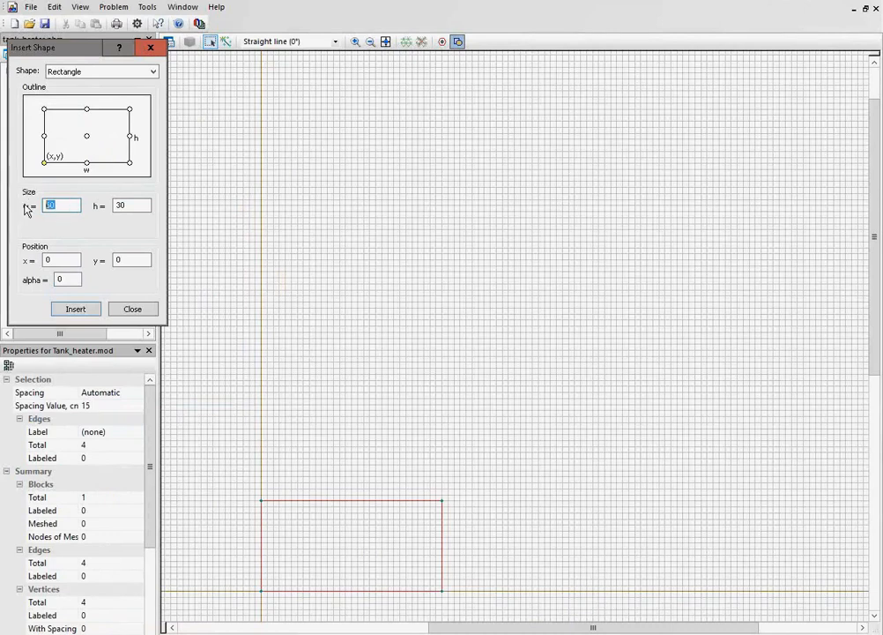
{"action": "double_click", "coordinate": [51, 260]}
{"action": "type", "text": "4"}
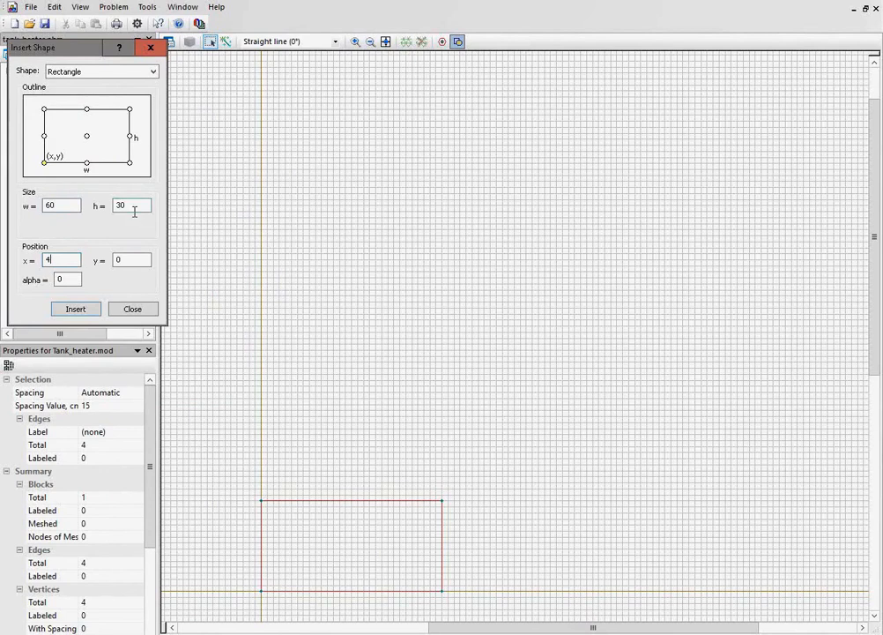
{"action": "left_click_drag", "start_coordinate": [135, 211], "coordinate": [92, 208]}
{"action": "type", "text": "26"}
{"action": "left_click_drag", "start_coordinate": [65, 202], "coordinate": [29, 202]}
{"action": "type", "text": "52"}
{"action": "left_click", "coordinate": [77, 309]}
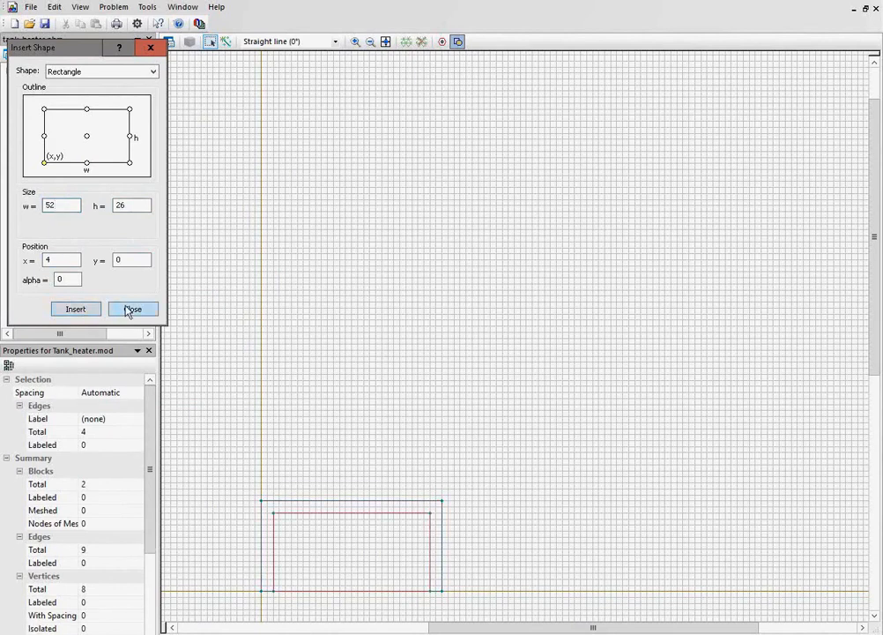
{"action": "left_click", "coordinate": [131, 309]}
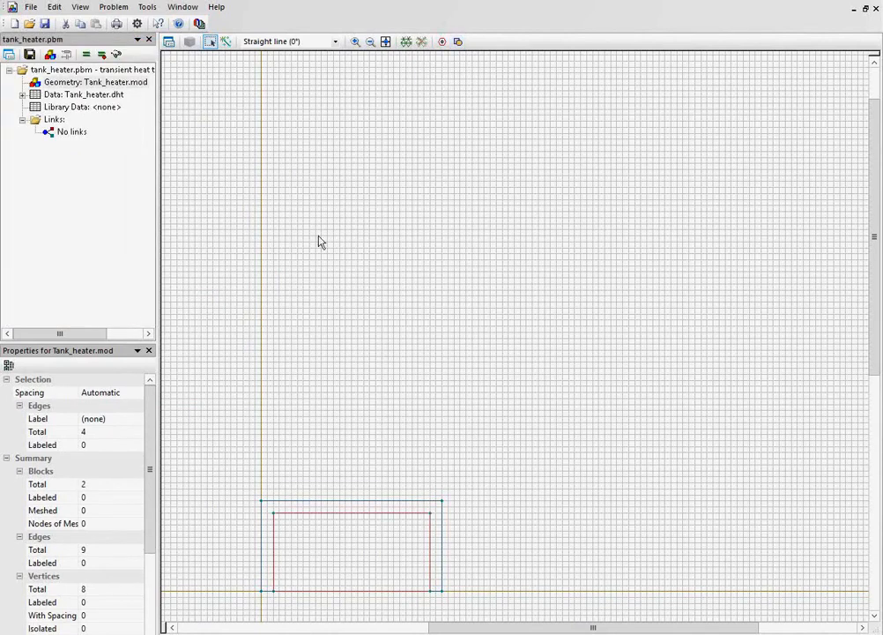
Draw a narrow upright heater rectangle of about 52.5 cm² on the axis inside the tank, near its left wall.
{"action": "left_click", "coordinate": [386, 42]}
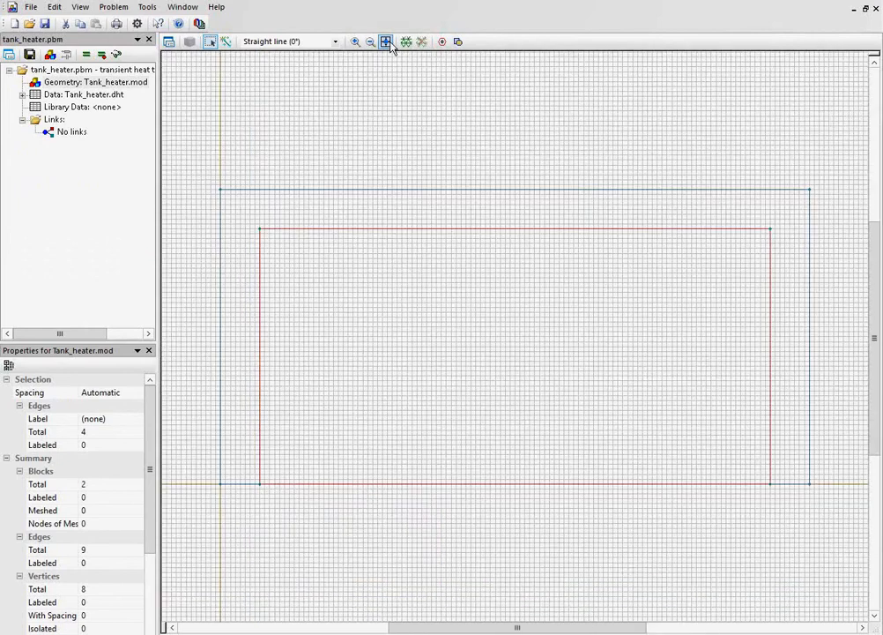
{"action": "left_click", "coordinate": [226, 42]}
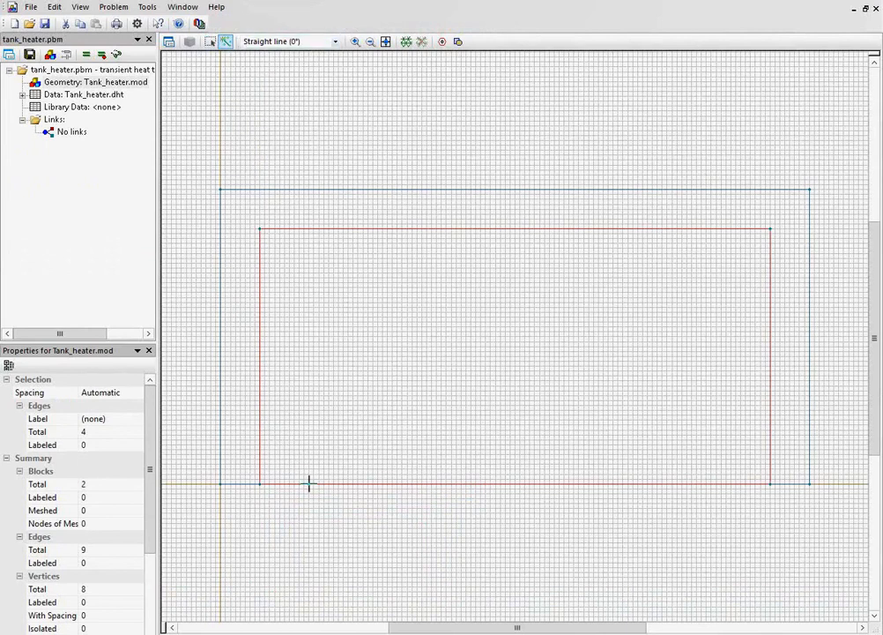
{"action": "left_click_drag", "start_coordinate": [308, 483], "coordinate": [339, 483]}
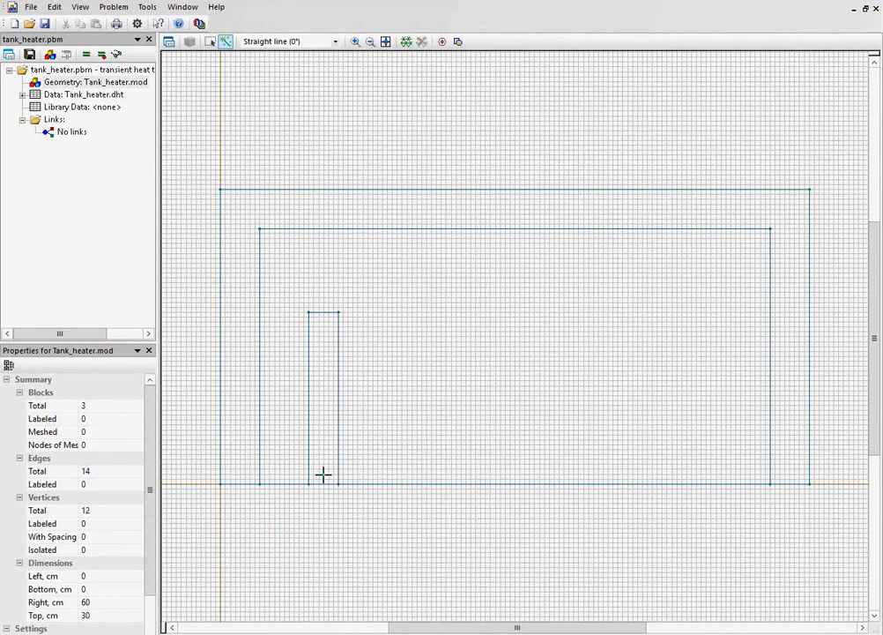
Assign the block label "heater" to the narrow rectangle inside the tank.
{"action": "left_click", "coordinate": [210, 43]}
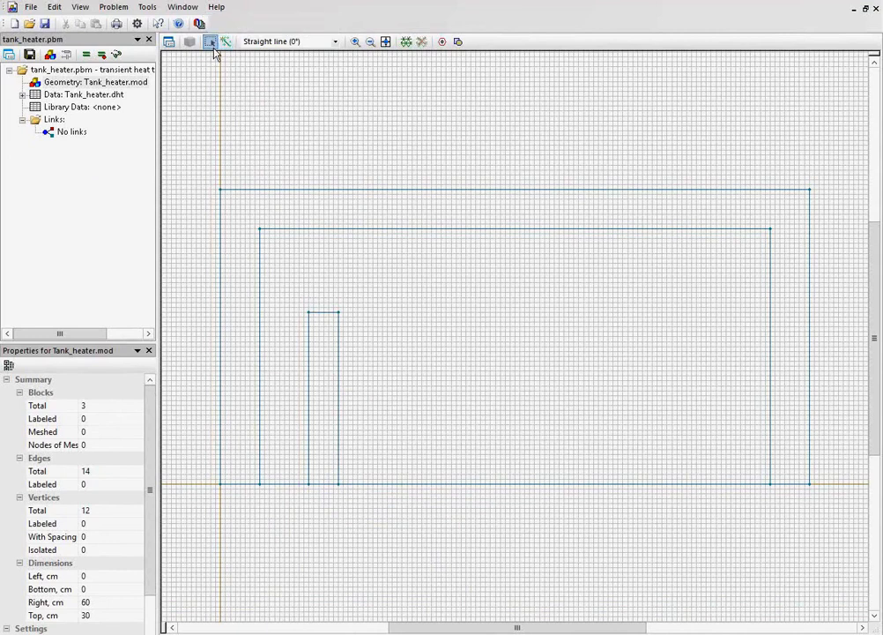
{"action": "left_click", "coordinate": [324, 361]}
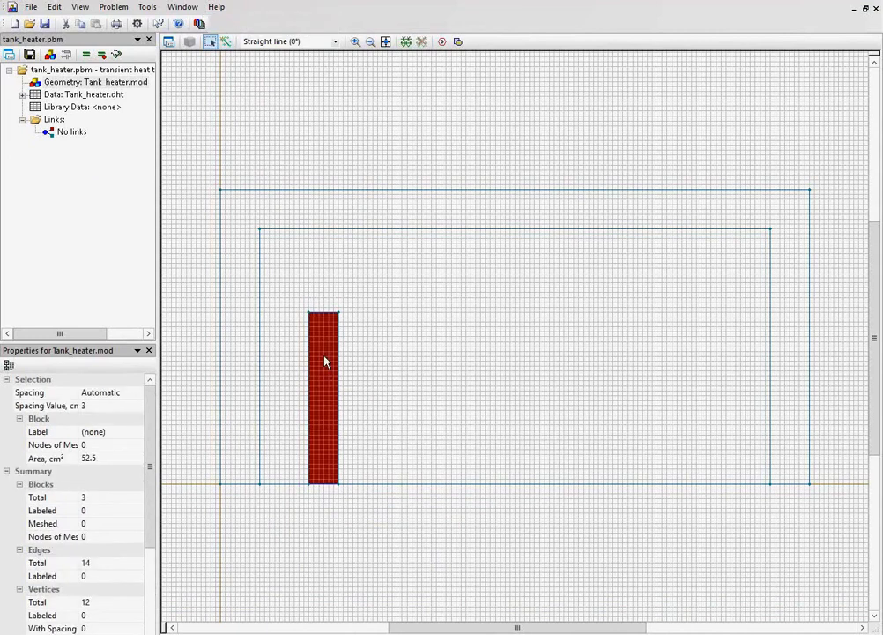
{"action": "left_click", "coordinate": [168, 43]}
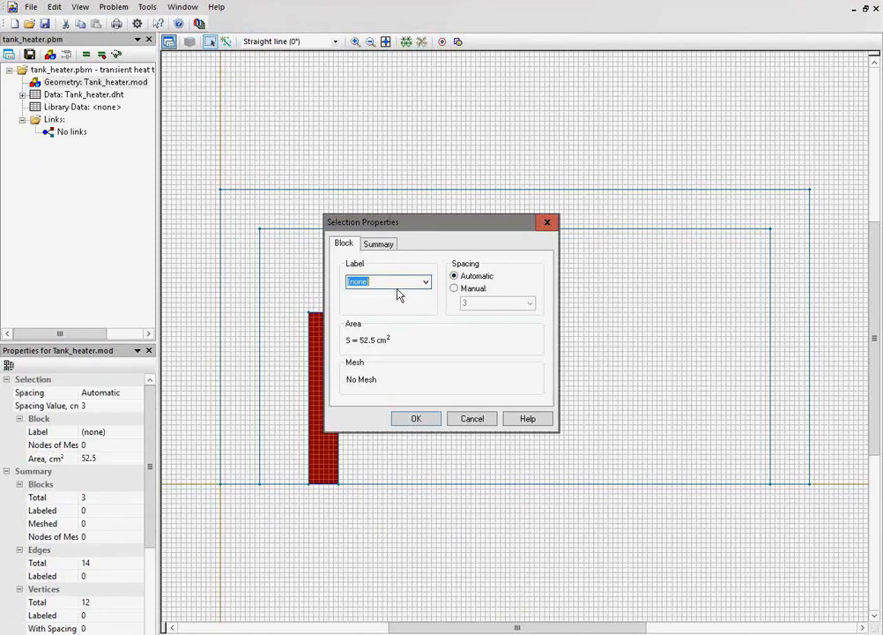
{"action": "type", "text": "heater"}
{"action": "left_click", "coordinate": [415, 420]}
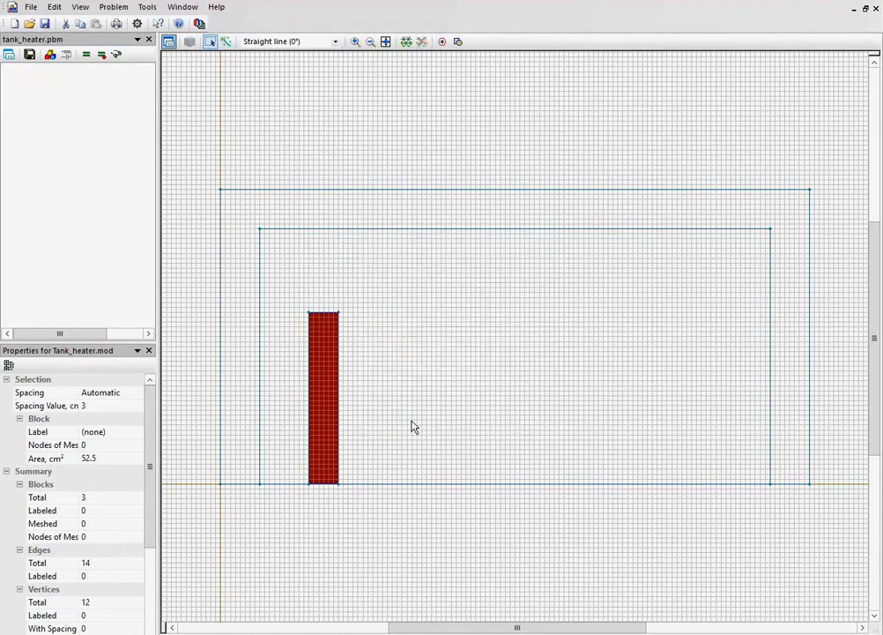
Label the large inner block surrounding the heater "water".
{"action": "left_click", "coordinate": [417, 275]}
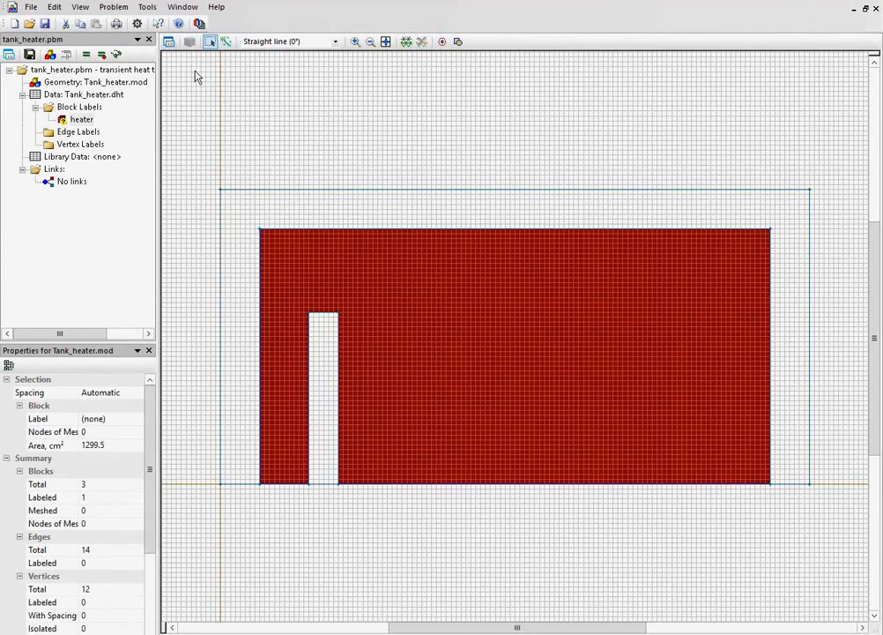
{"action": "left_click", "coordinate": [168, 43]}
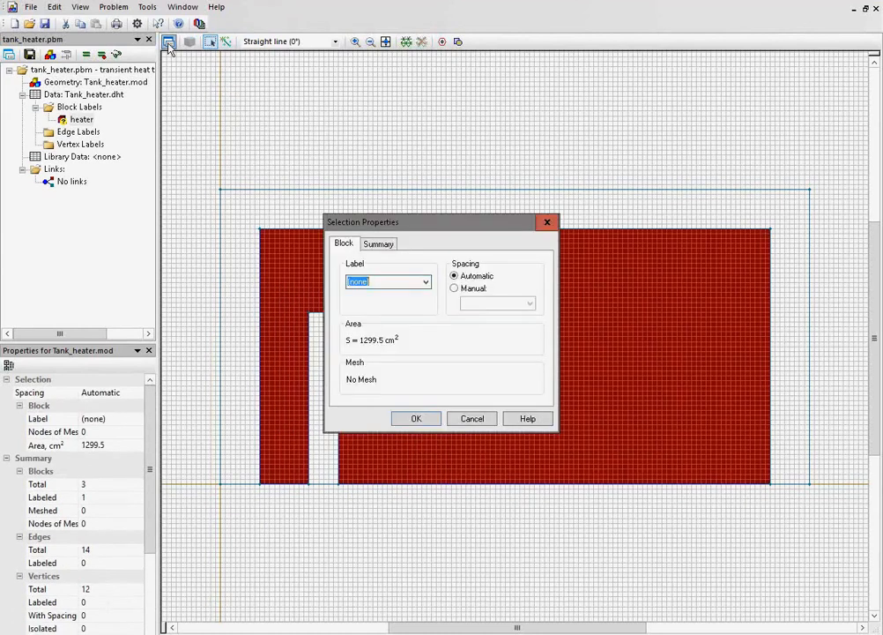
{"action": "type", "text": "water"}
{"action": "left_click", "coordinate": [416, 418]}
Label the outer block between the two large rectangles "insulation".
{"action": "left_click", "coordinate": [400, 217]}
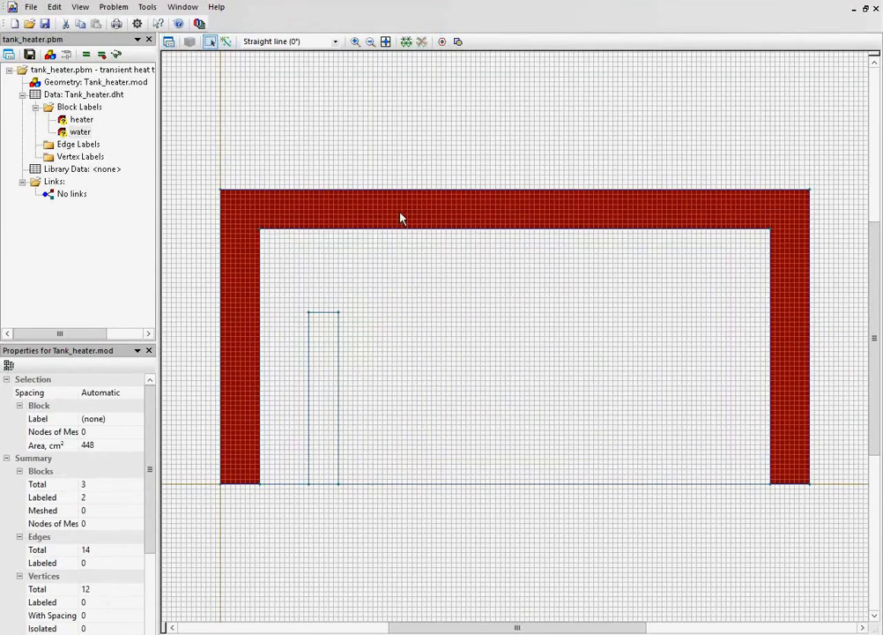
{"action": "left_click", "coordinate": [168, 44]}
{"action": "type", "text": "insulation"}
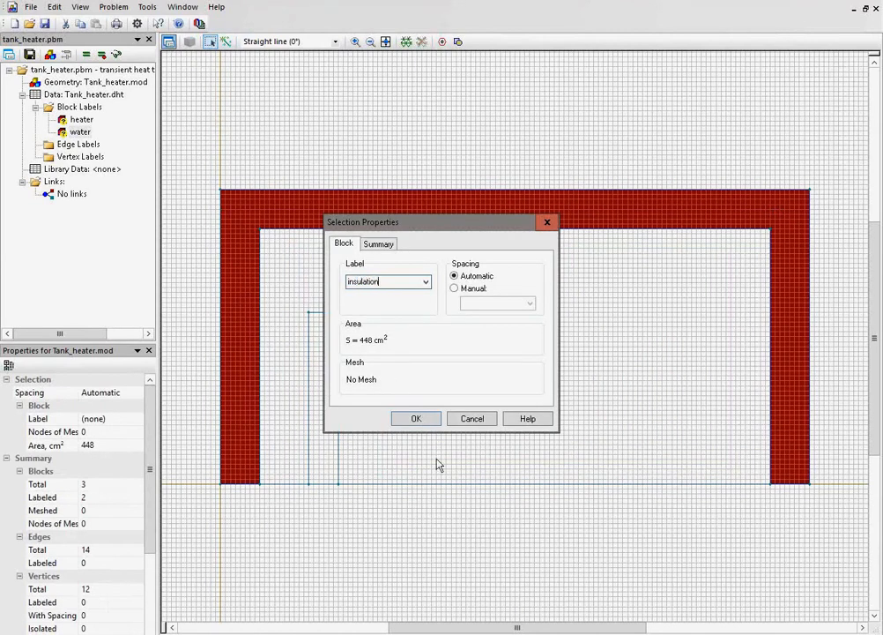
{"action": "left_click", "coordinate": [419, 422]}
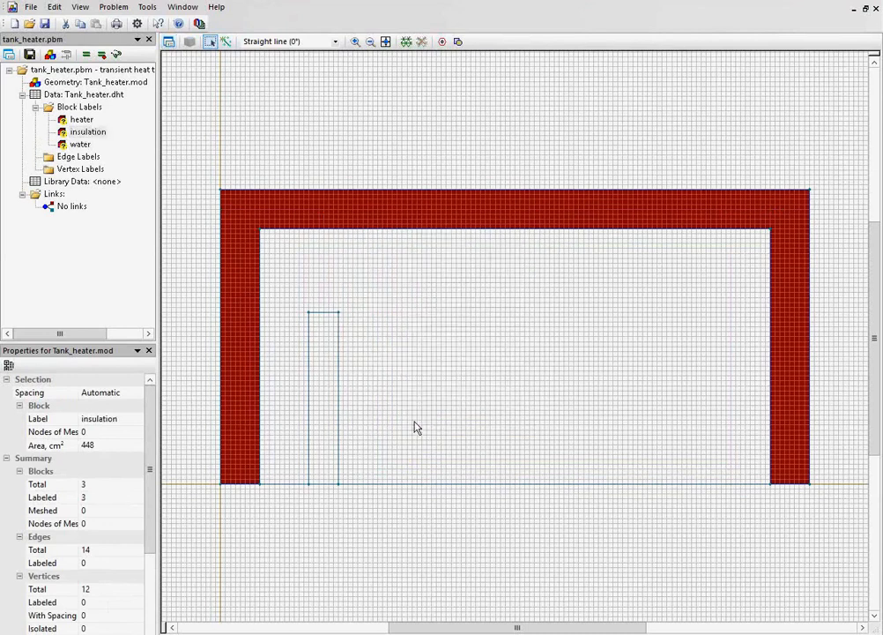
Assign the edge label "boundary" to the three outer edges of the insulation, leaving out the axis.
{"action": "left_click", "coordinate": [222, 359]}
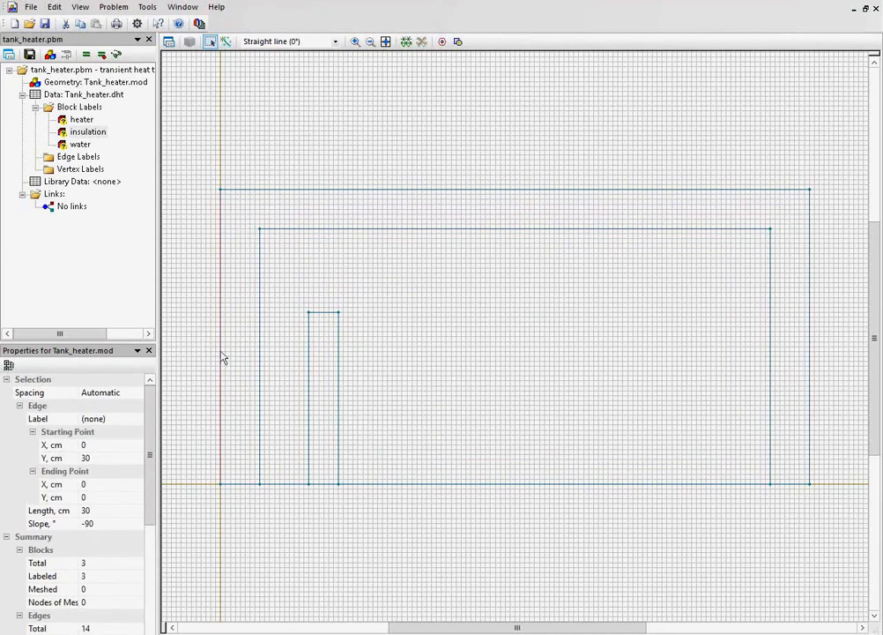
{"action": "left_click", "coordinate": [262, 190], "text": "ctrl"}
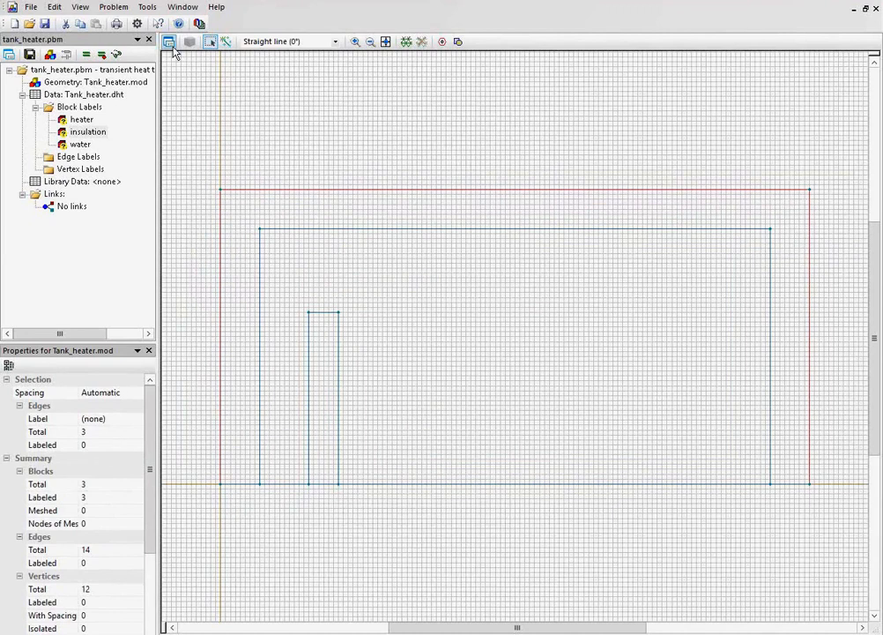
{"action": "left_click", "coordinate": [171, 44]}
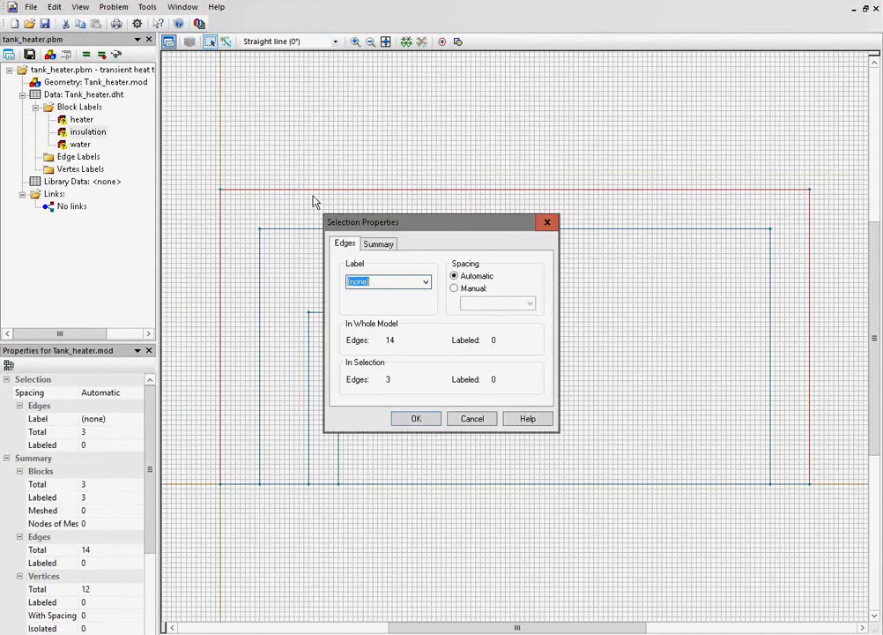
{"action": "type", "text": "boundary"}
{"action": "left_click", "coordinate": [413, 419]}
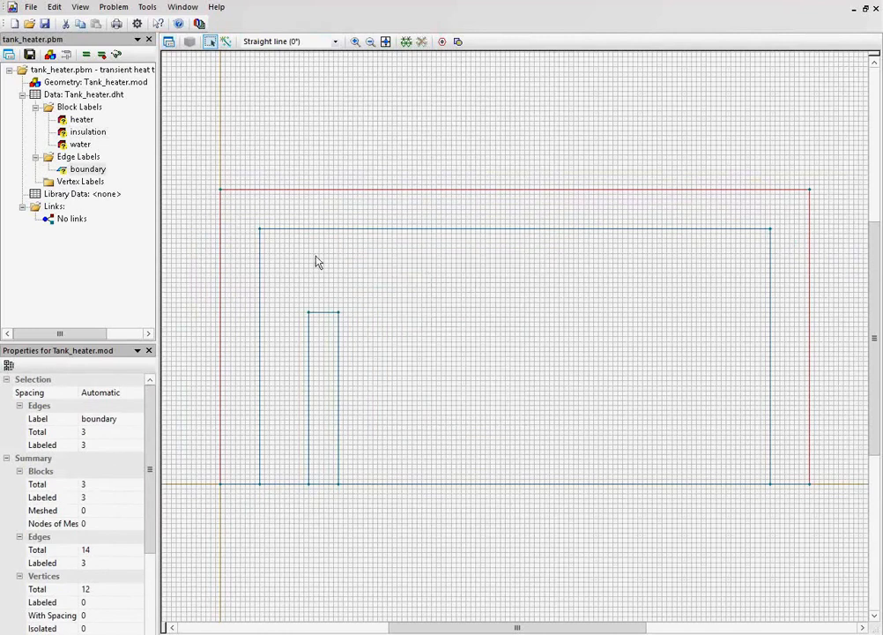
Define the heater block with thermal conductivity 100 W/K·m, specific heat 100 J/kg·K and density 6000 kg/m³.
{"action": "left_click", "coordinate": [84, 120]}
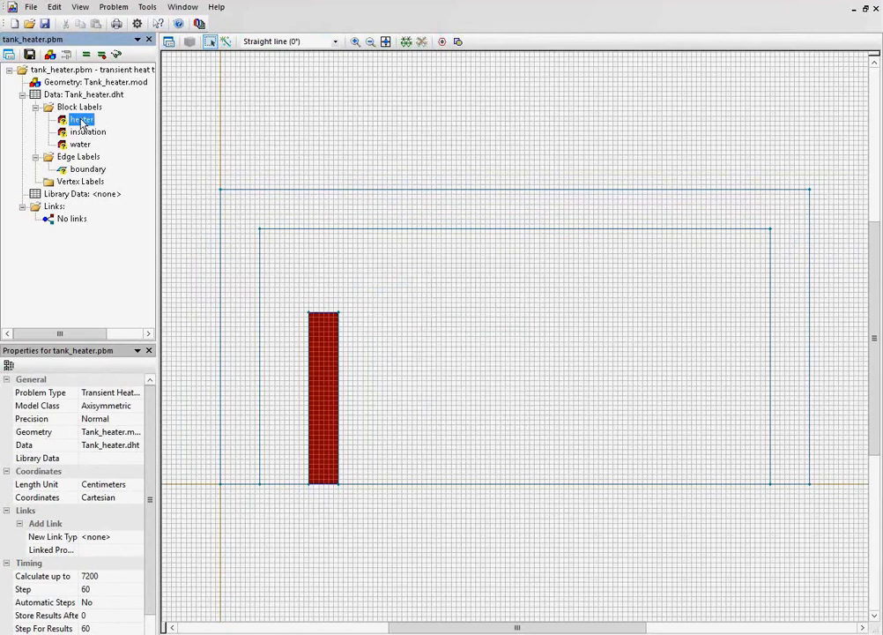
{"action": "double_click", "coordinate": [81, 121]}
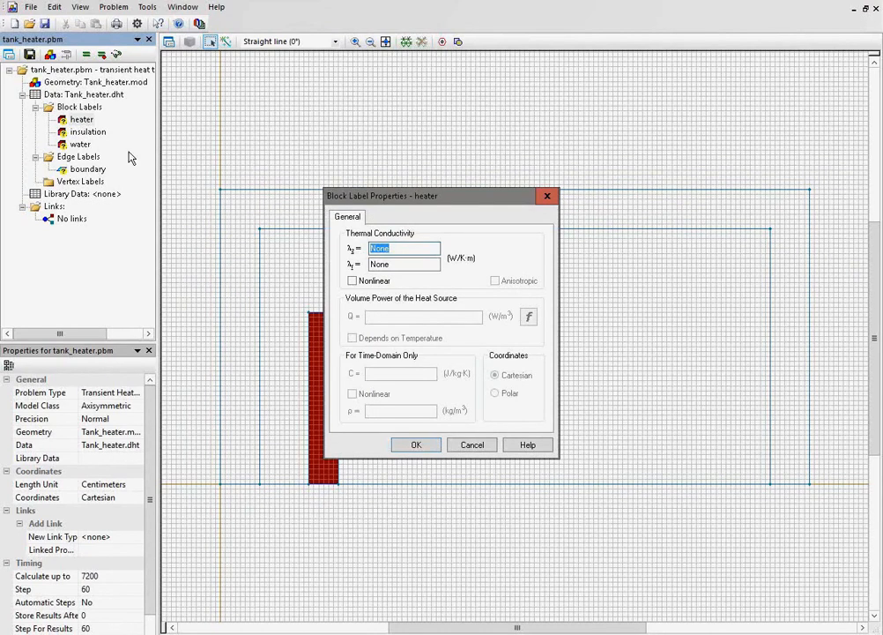
{"action": "type", "text": "100"}
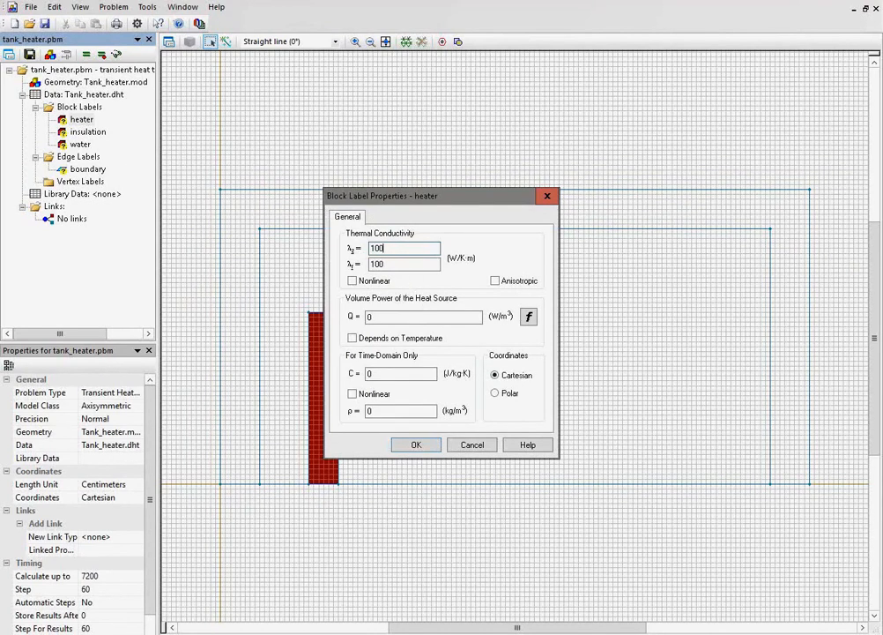
{"action": "left_click", "coordinate": [384, 372]}
{"action": "left_click_drag", "start_coordinate": [383, 372], "coordinate": [356, 375]}
{"action": "type", "text": "100"}
{"action": "left_click_drag", "start_coordinate": [386, 409], "coordinate": [353, 410]}
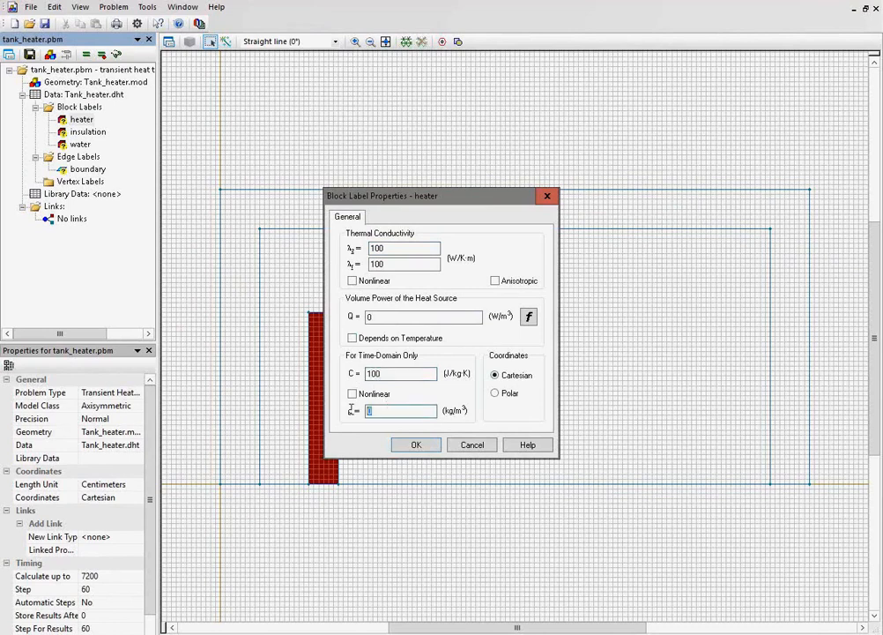
{"action": "type", "text": "6000"}
{"action": "left_click", "coordinate": [407, 445]}
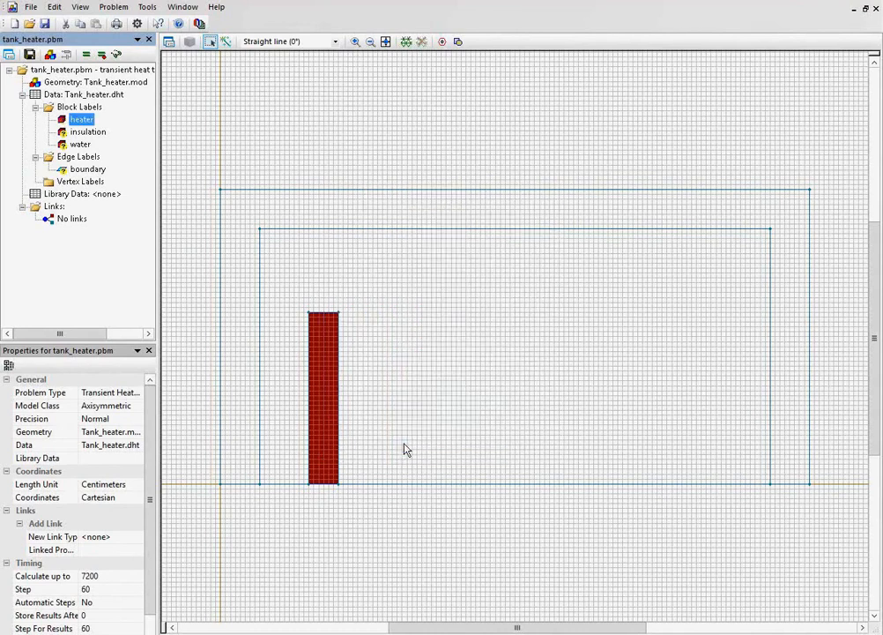
Define the insulation block with thermal conductivity 0.1 W/K·m, specific heat 1000 J/kg·K and density 80 kg/m³.
{"action": "left_click", "coordinate": [89, 131]}
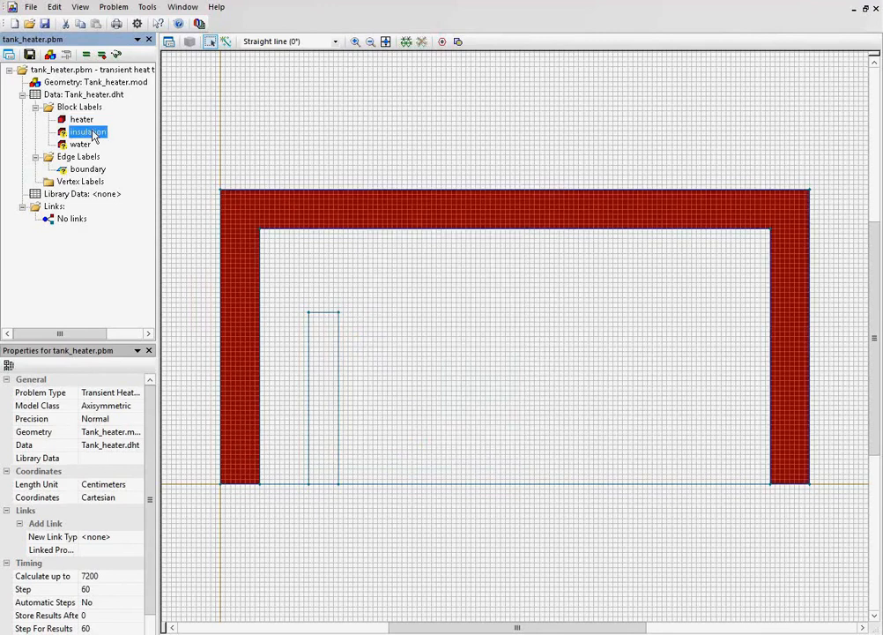
{"action": "double_click", "coordinate": [88, 131]}
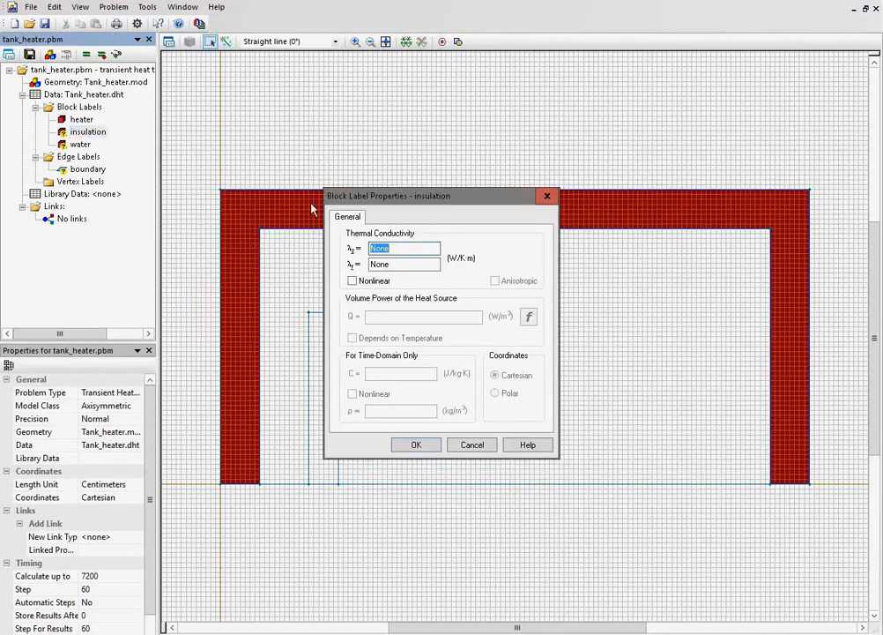
{"action": "type", "text": "0.1"}
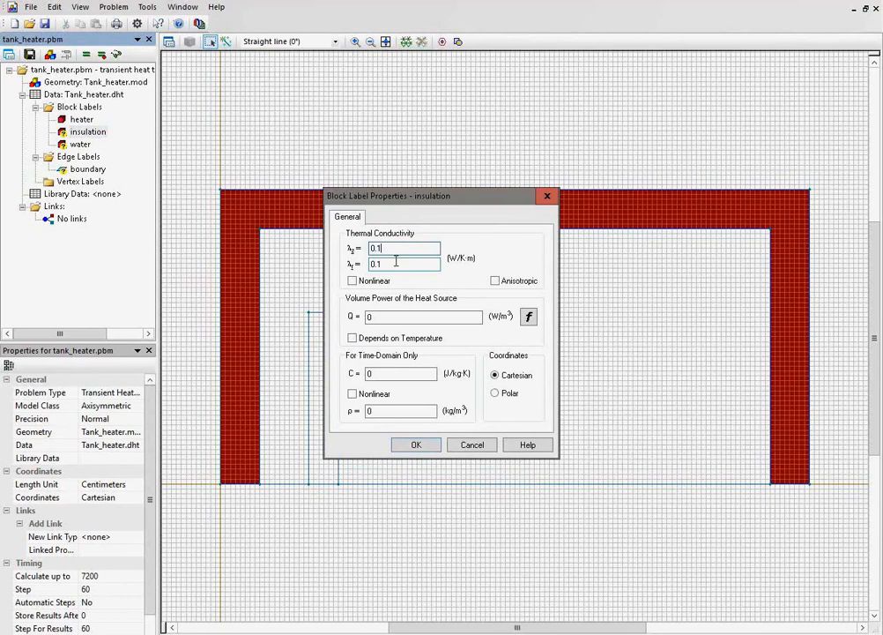
{"action": "double_click", "coordinate": [386, 373]}
{"action": "type", "text": "1000"}
{"action": "left_click_drag", "start_coordinate": [390, 410], "coordinate": [354, 411]}
{"action": "type", "text": "8"}
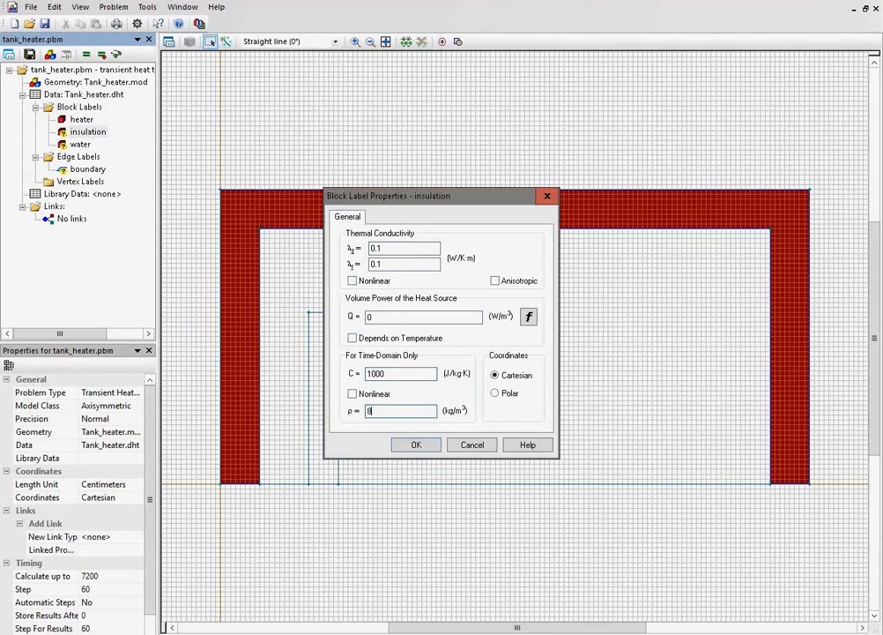
{"action": "type", "text": "00"}
{"action": "left_click", "coordinate": [410, 445]}
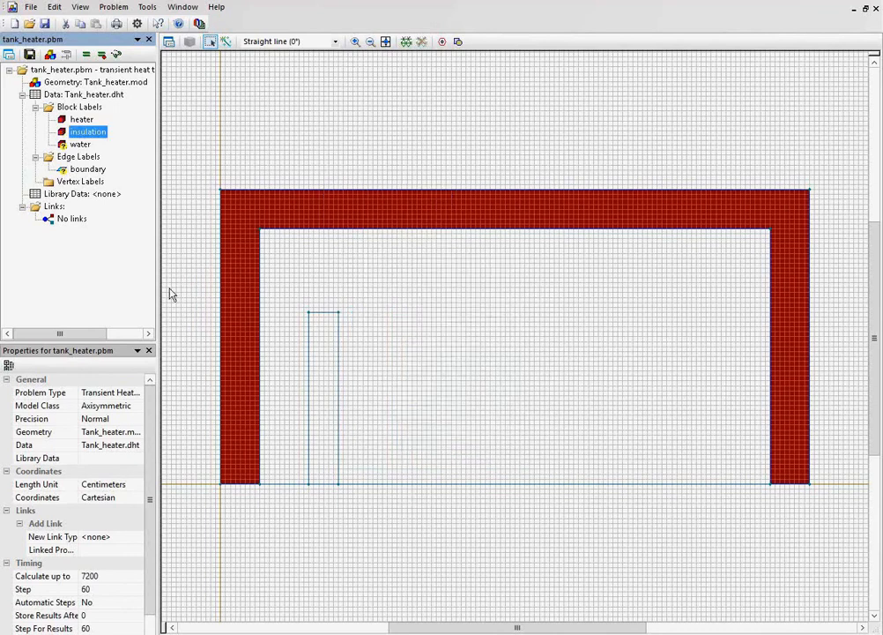
Define the water block's thermal conductivity as 0.6 W/K·m and specific heat as 4200 J/kg·K, and enter its density.
{"action": "double_click", "coordinate": [78, 145]}
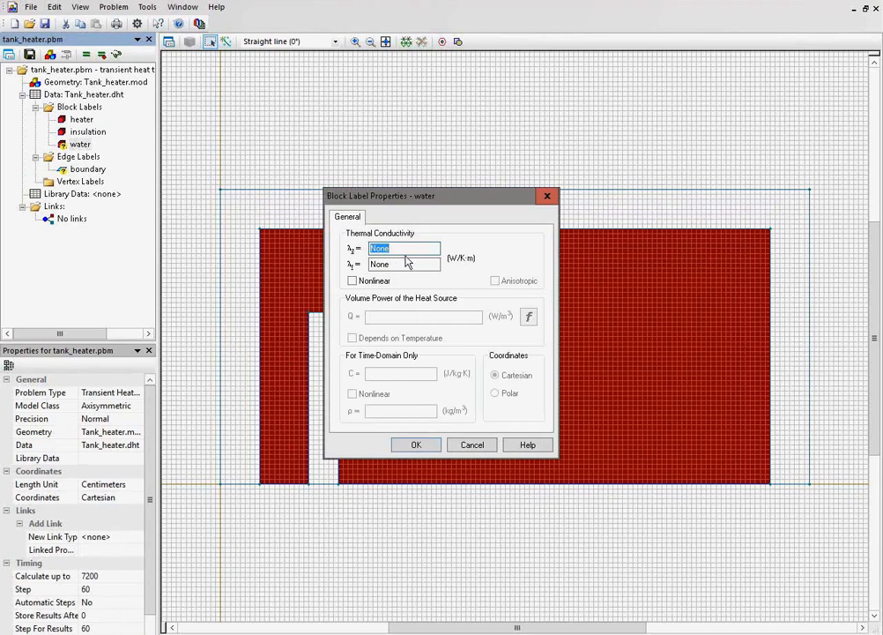
{"action": "type", "text": "0.6"}
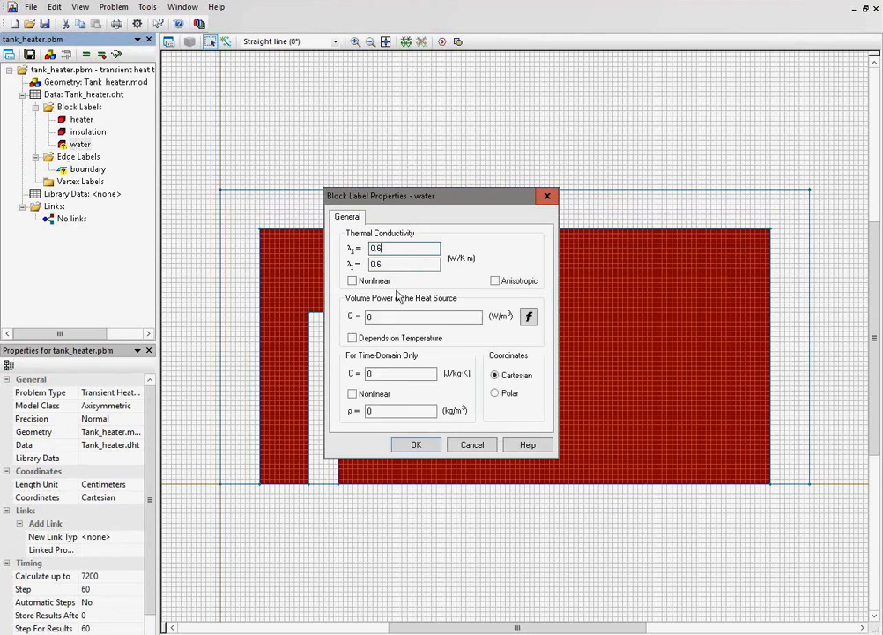
{"action": "double_click", "coordinate": [388, 373]}
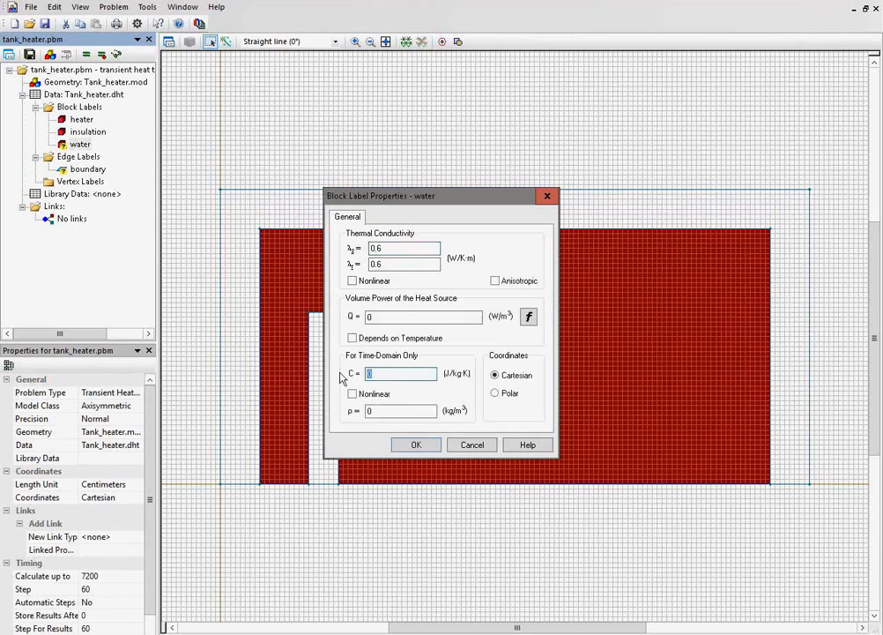
{"action": "type", "text": "4200"}
{"action": "key", "text": "Tab"}
{"action": "key", "text": "Tab"}
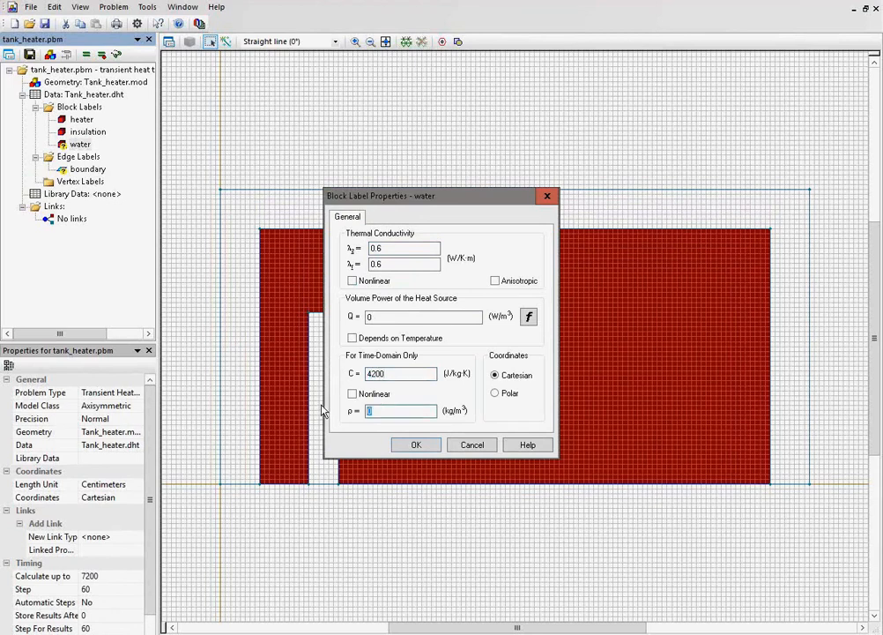
{"action": "type", "text": "1000"}
{"action": "left_click", "coordinate": [400, 444]}
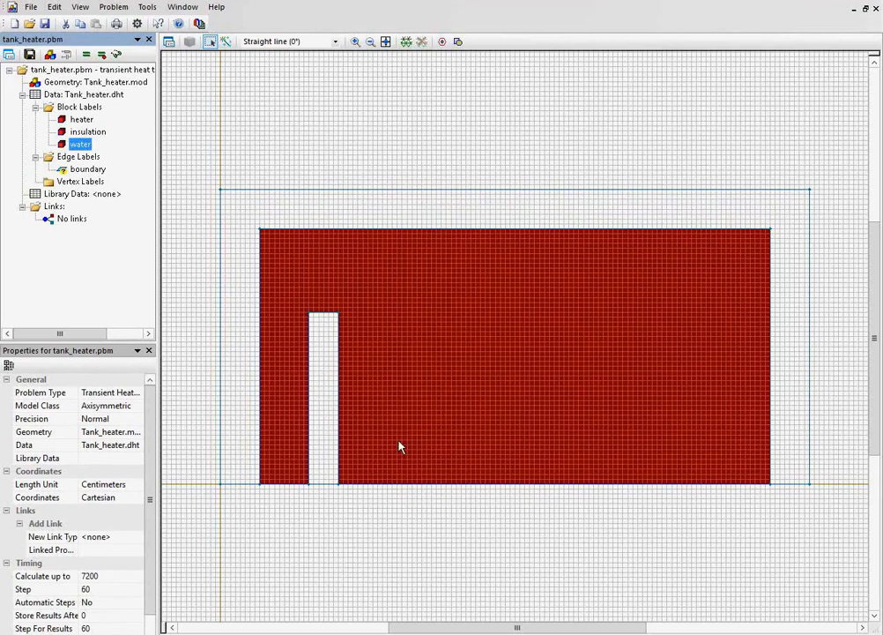
Apply a convection condition to the "boundary" edge label with coefficient 3 W/K·m² and ambient temperature 20 °C.
{"action": "left_click", "coordinate": [92, 169]}
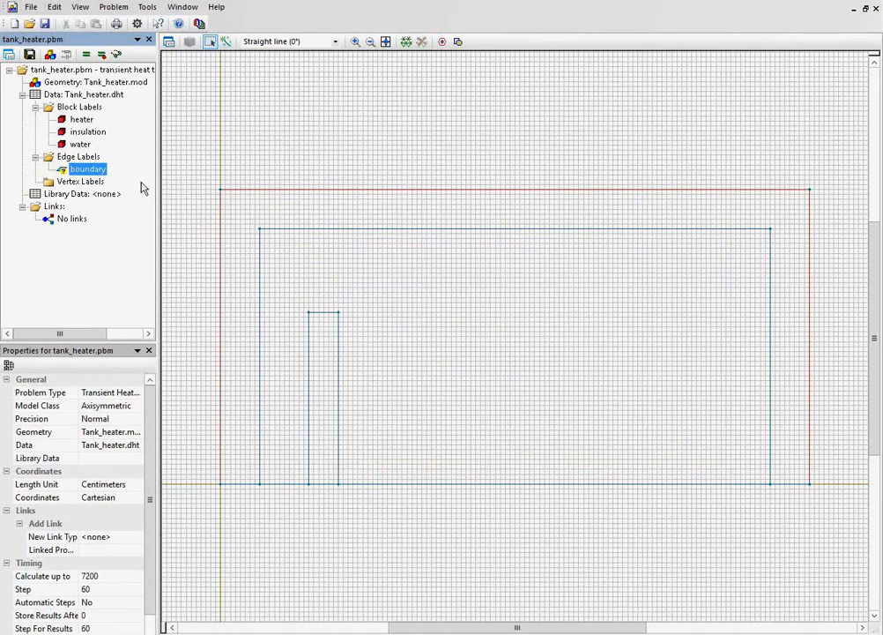
{"action": "double_click", "coordinate": [88, 172]}
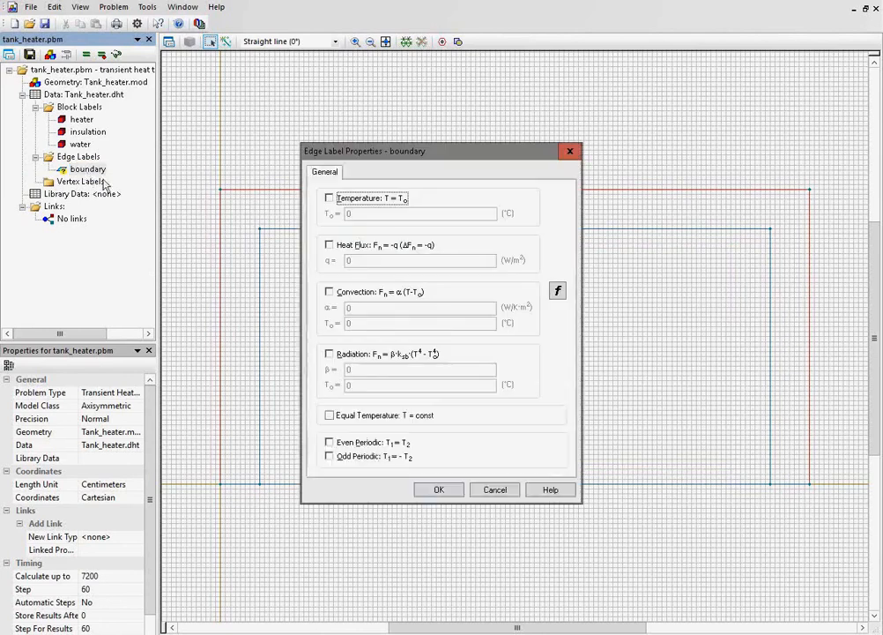
{"action": "left_click", "coordinate": [331, 293]}
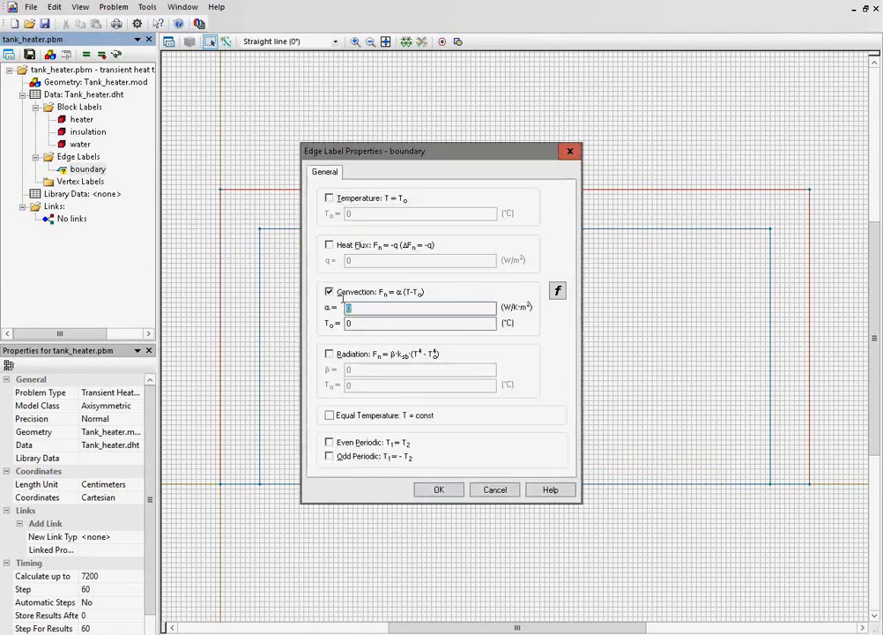
{"action": "double_click", "coordinate": [355, 323]}
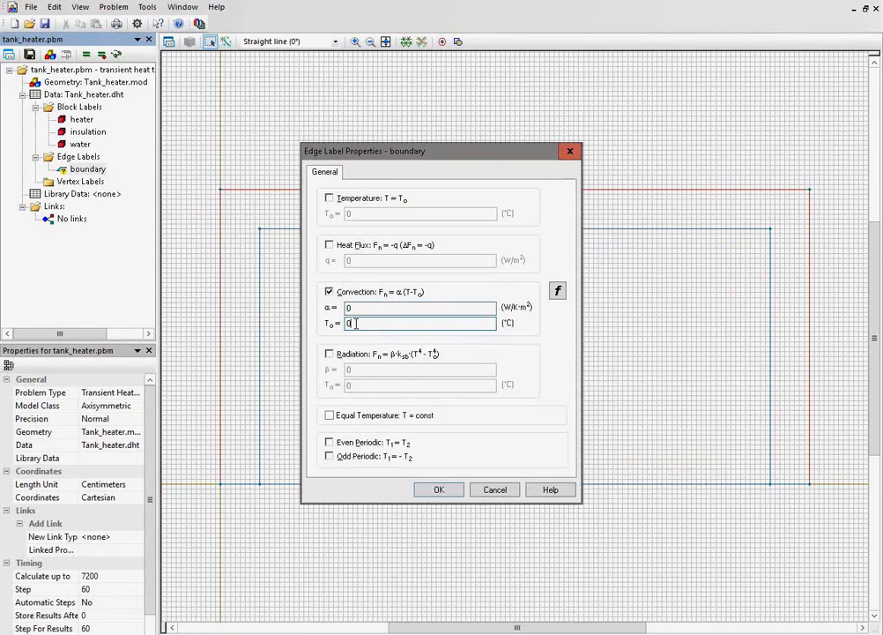
{"action": "type", "text": "2"}
{"action": "left_click", "coordinate": [361, 308]}
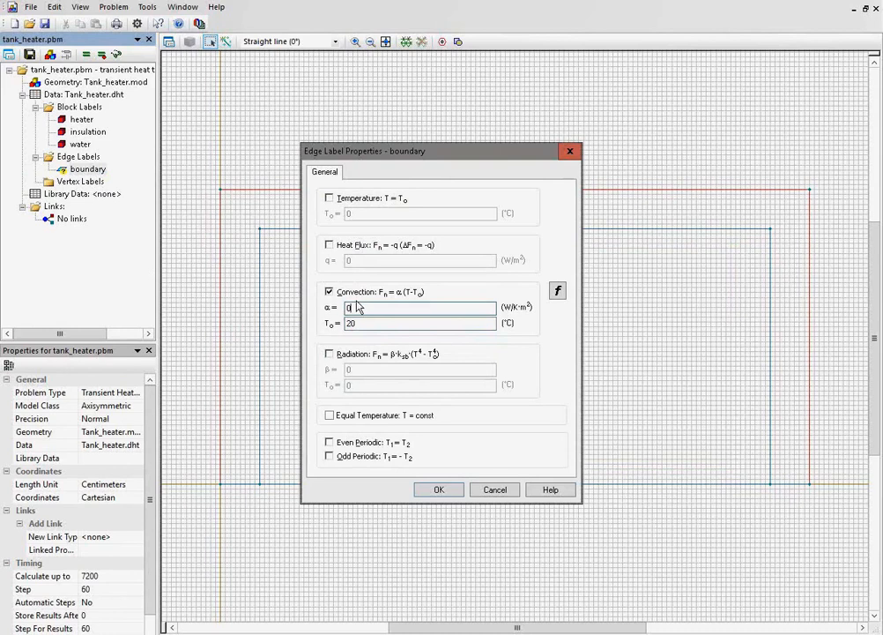
{"action": "key", "text": "BackSpace"}
{"action": "type", "text": "3"}
{"action": "left_click", "coordinate": [438, 490]}
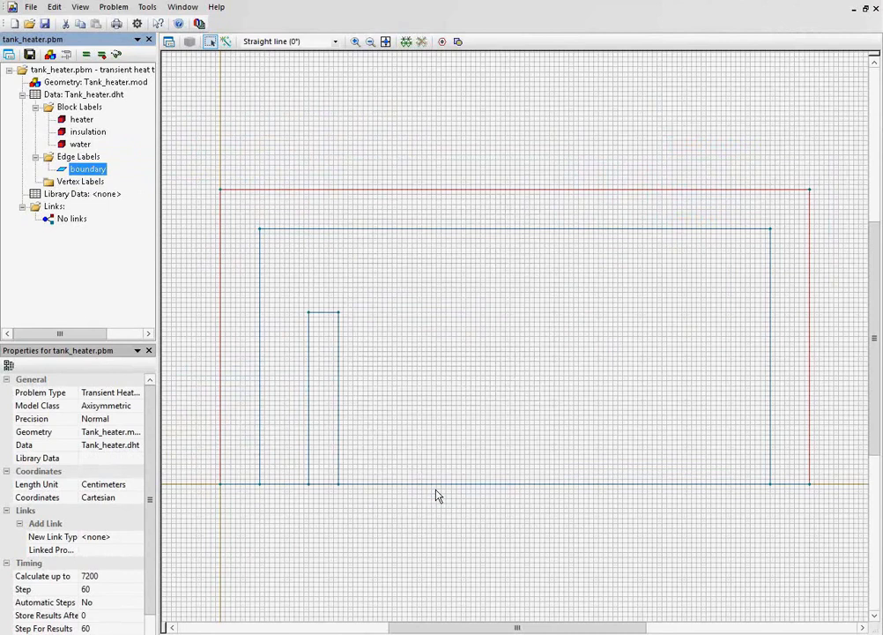
Clear the edge selection and build the finite-element mesh in all blocks.
{"action": "left_click", "coordinate": [437, 494]}
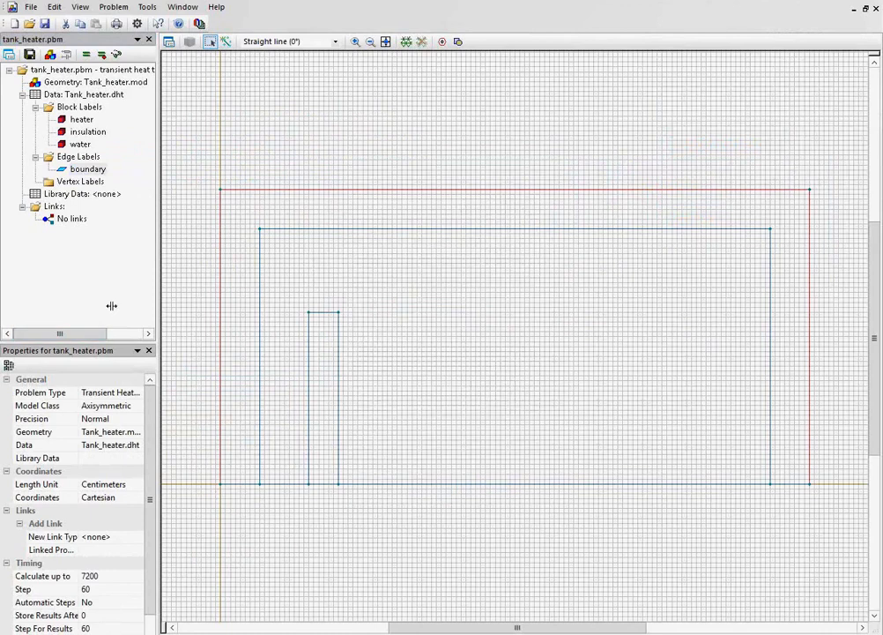
{"action": "left_click", "coordinate": [251, 158]}
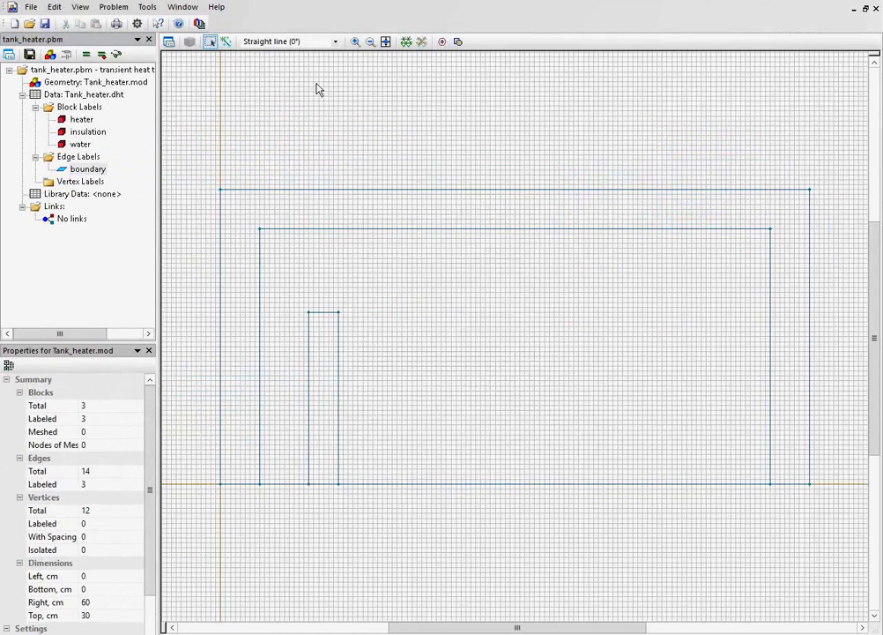
{"action": "left_click", "coordinate": [405, 44]}
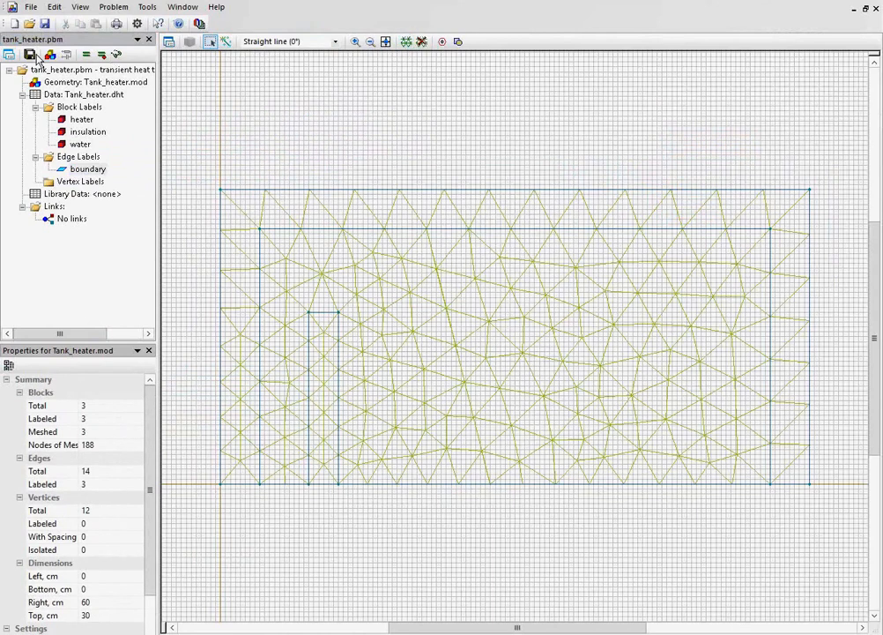
Save the geometry and problem data, and solve the problem to display its temperature results.
{"action": "left_click", "coordinate": [45, 25]}
{"action": "left_click", "coordinate": [29, 57]}
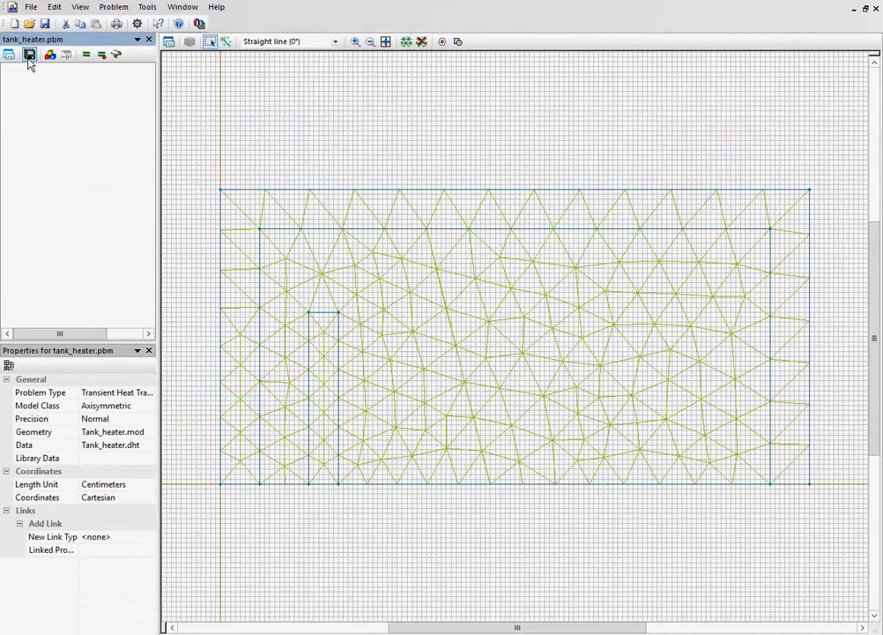
{"action": "left_click", "coordinate": [85, 55]}
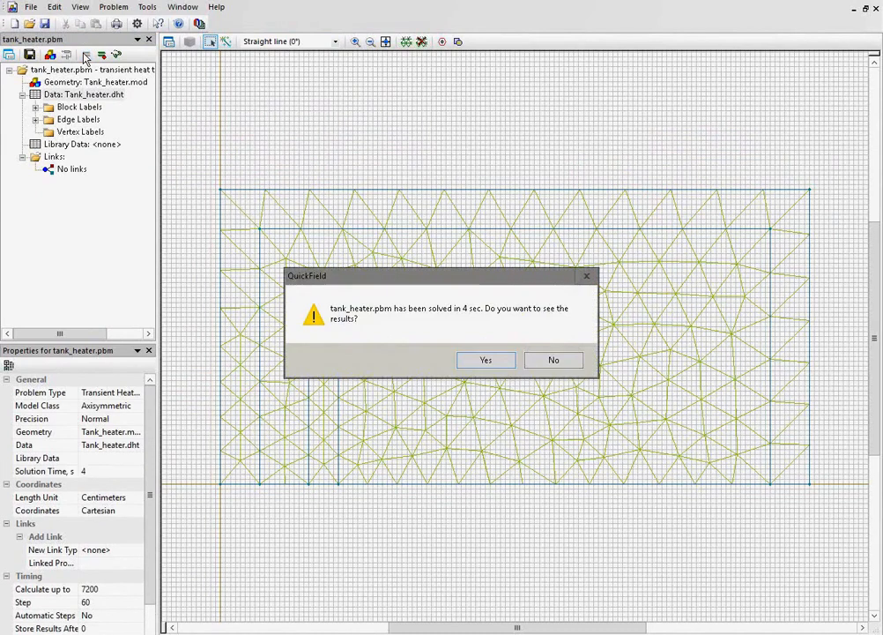
{"action": "left_click", "coordinate": [486, 360]}
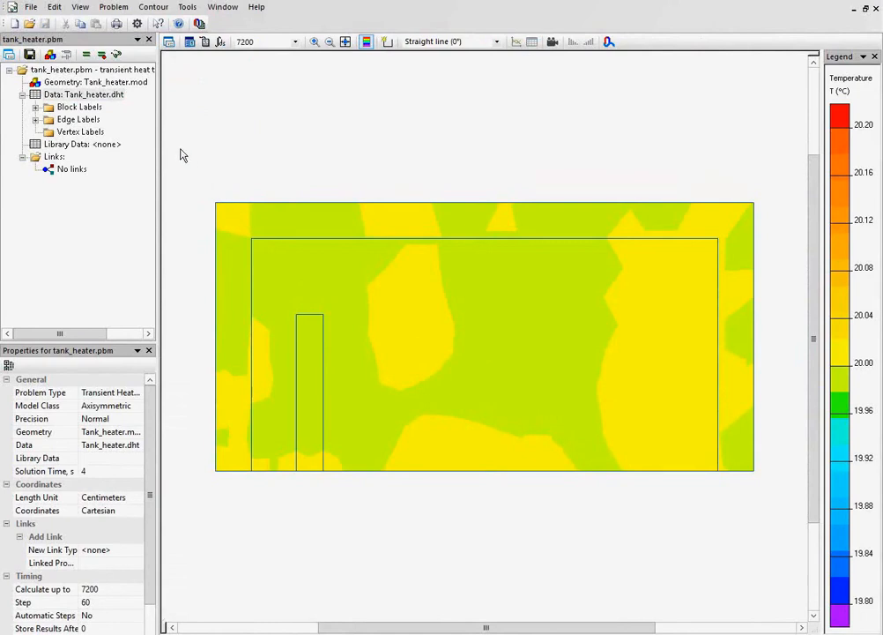
{"action": "left_click", "coordinate": [35, 106]}
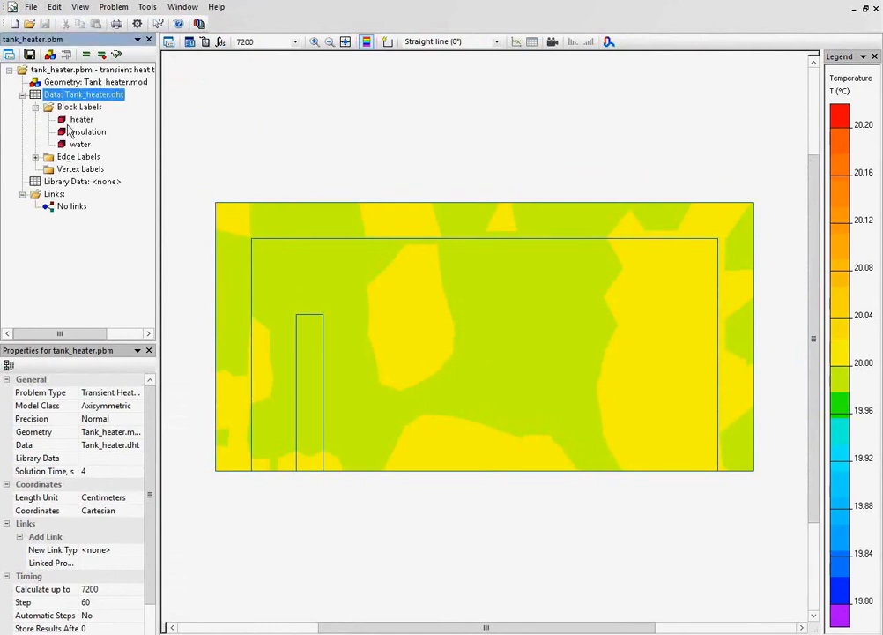
{"action": "left_click", "coordinate": [81, 120]}
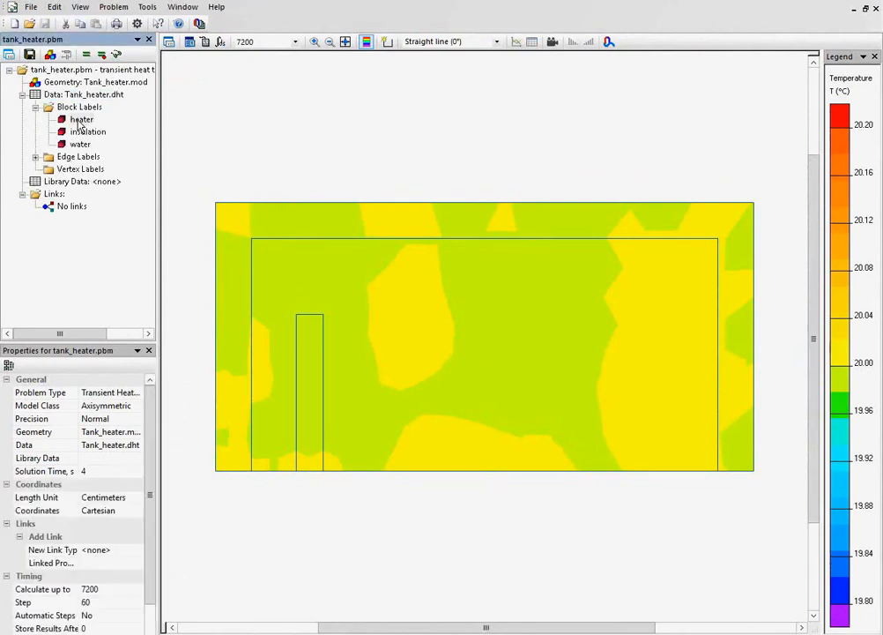
{"action": "double_click", "coordinate": [80, 121]}
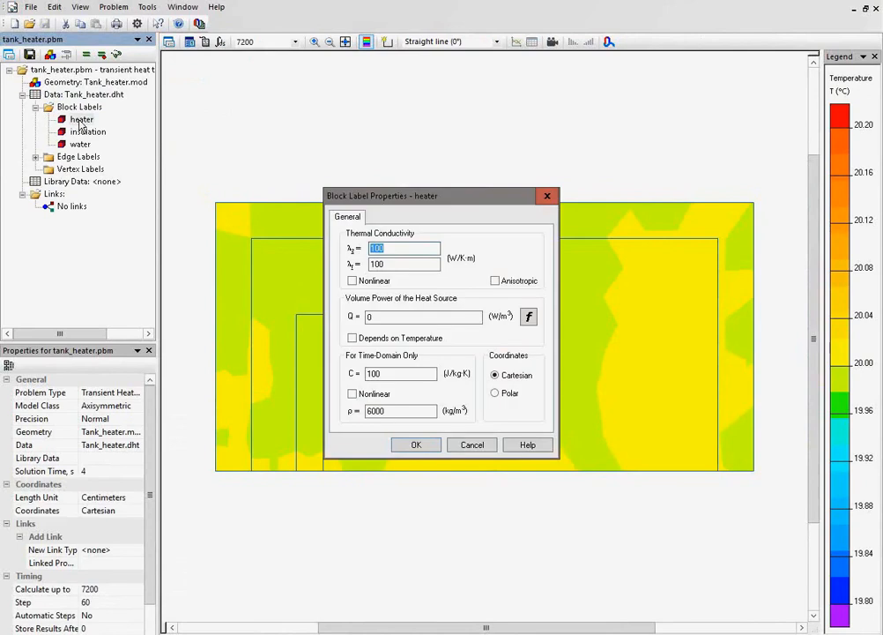
{"action": "left_click", "coordinate": [408, 315]}
{"action": "key", "text": "BackSpace"}
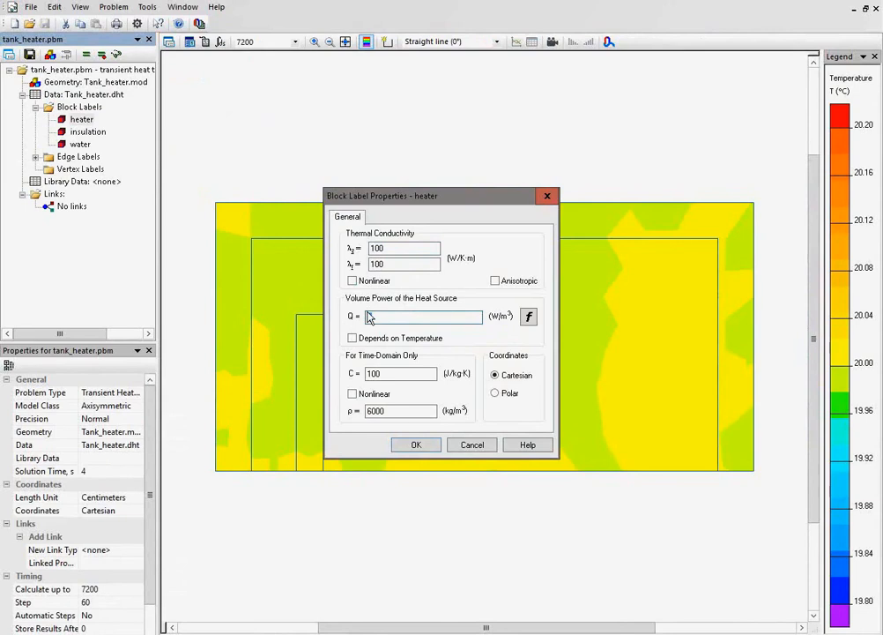
{"action": "type", "text": "2000"}
{"action": "left_click", "coordinate": [476, 446]}
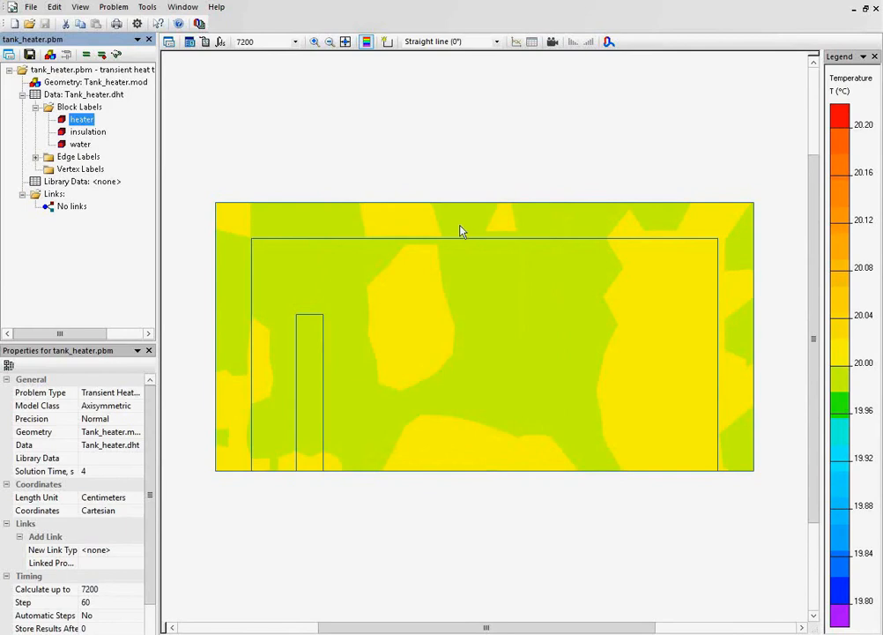
Pick the heater block as the contour and calculate its volume with the Integral Calculator.
{"action": "left_click", "coordinate": [386, 44]}
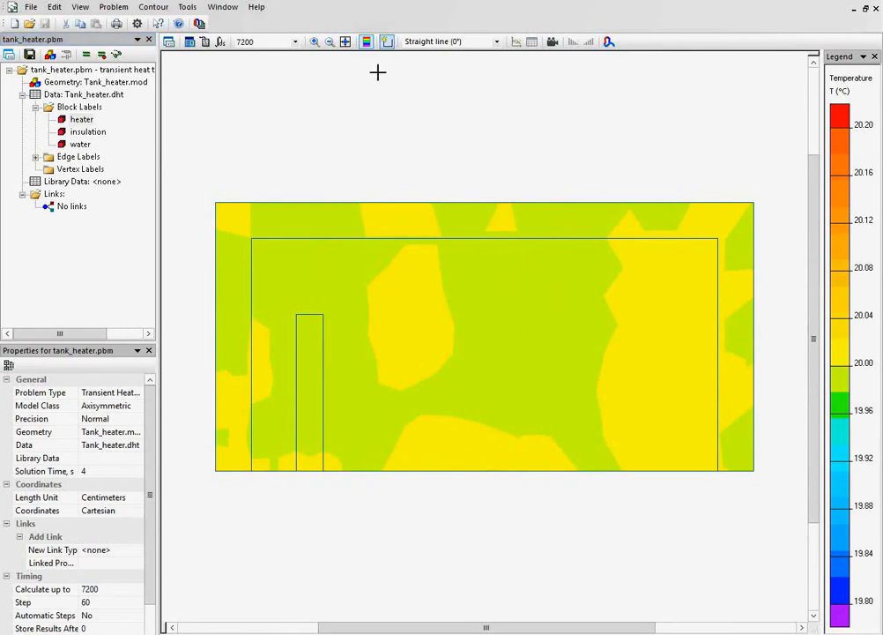
{"action": "left_click", "coordinate": [309, 327]}
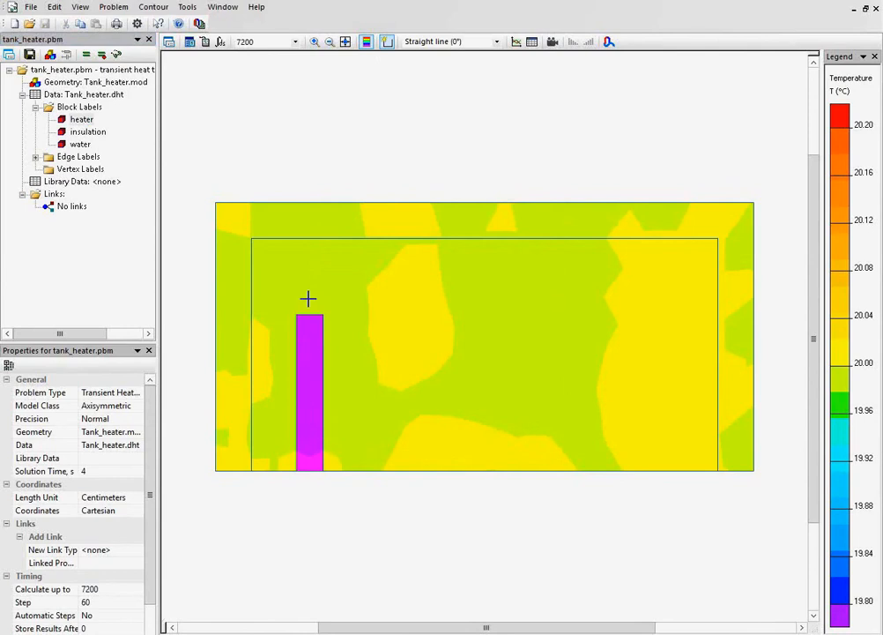
{"action": "left_click", "coordinate": [221, 41]}
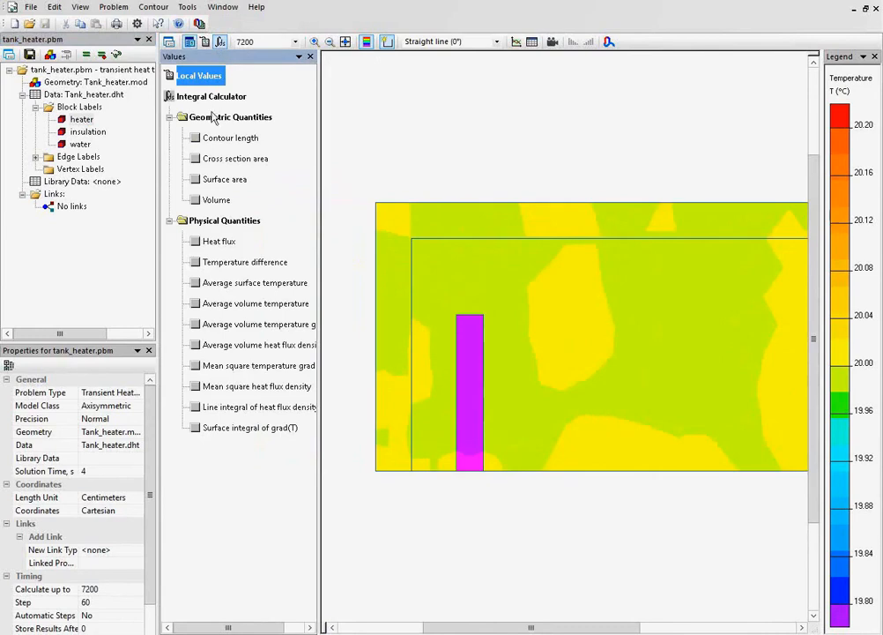
{"action": "left_click", "coordinate": [202, 202]}
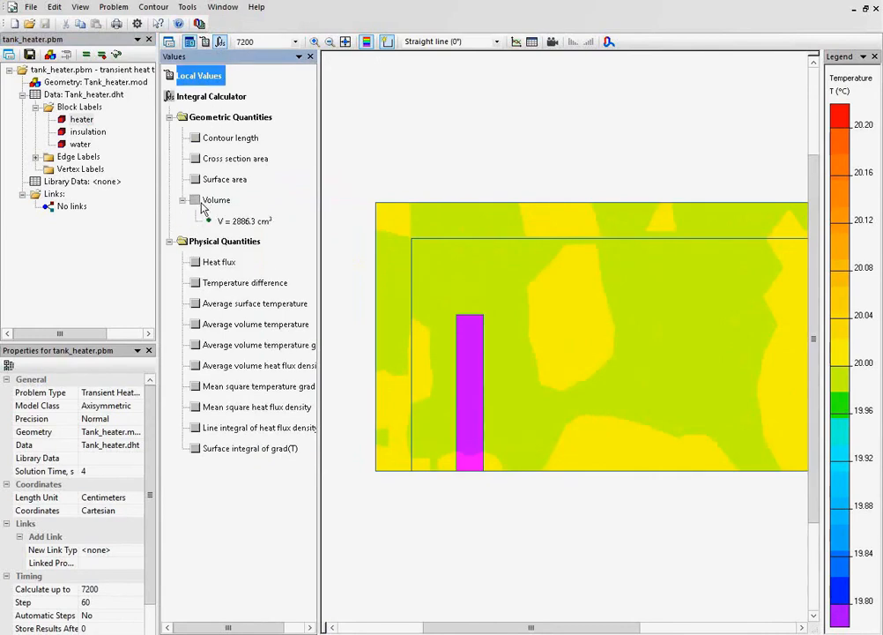
{"action": "left_click", "coordinate": [245, 221]}
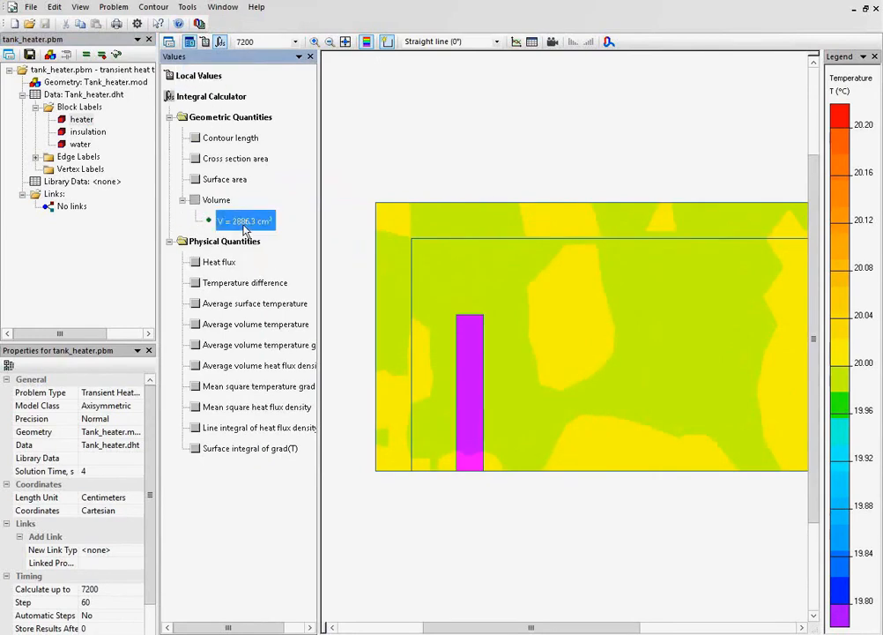
Switch the length units to meters and copy the heater's calculated volume to the clipboard.
{"action": "left_click", "coordinate": [81, 8]}
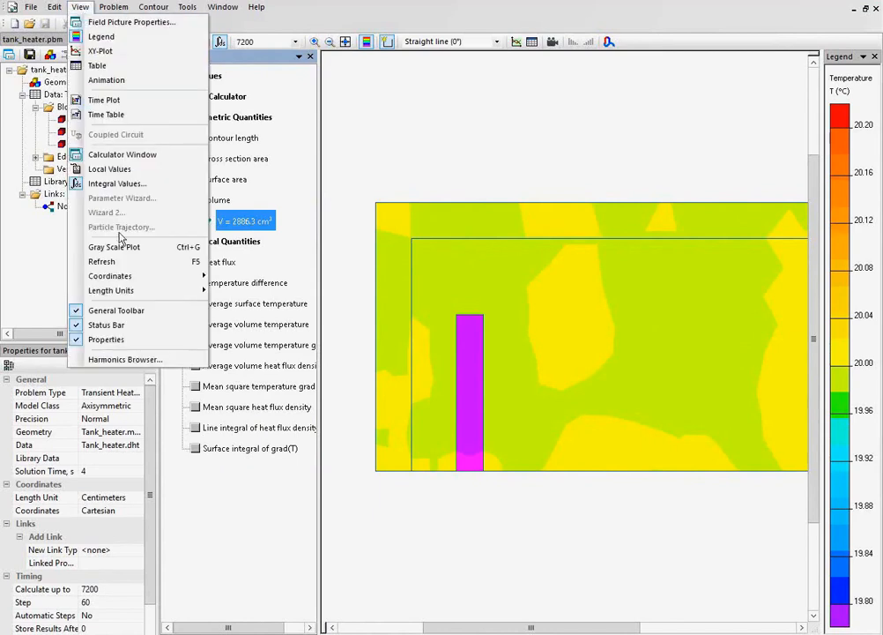
{"action": "mouse_move", "coordinate": [130, 294]}
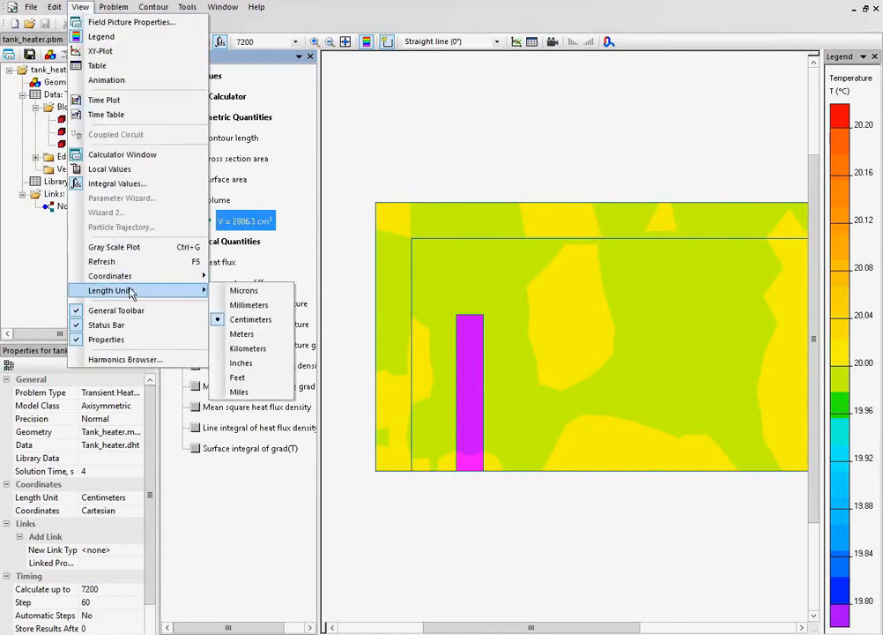
{"action": "left_click", "coordinate": [261, 334]}
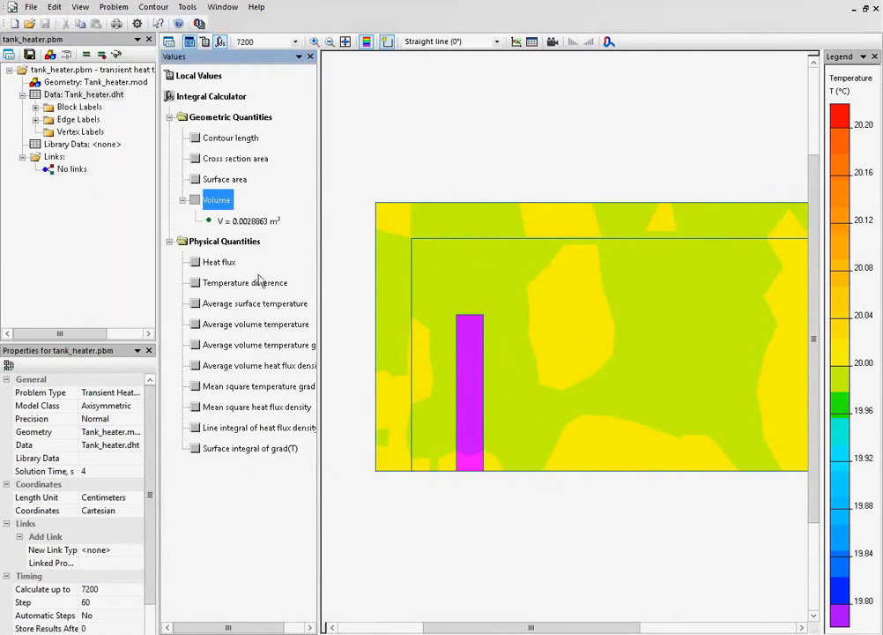
{"action": "right_click", "coordinate": [254, 228]}
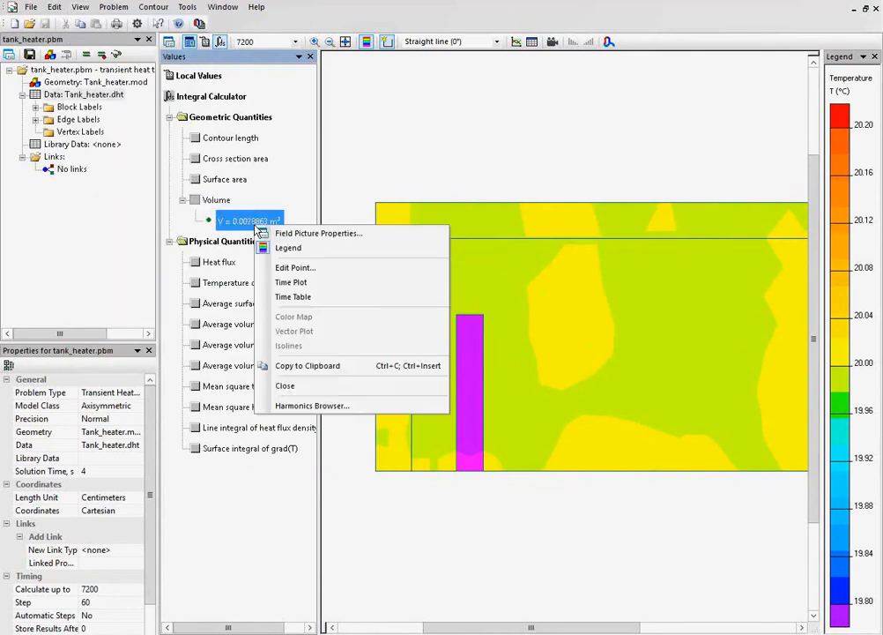
{"action": "left_click", "coordinate": [346, 373]}
Set the heater block's volume power of the heat source to 2000 / 0.0028863 W/m³, using the copied volume stripped of its symbol and unit.
{"action": "left_click", "coordinate": [34, 92]}
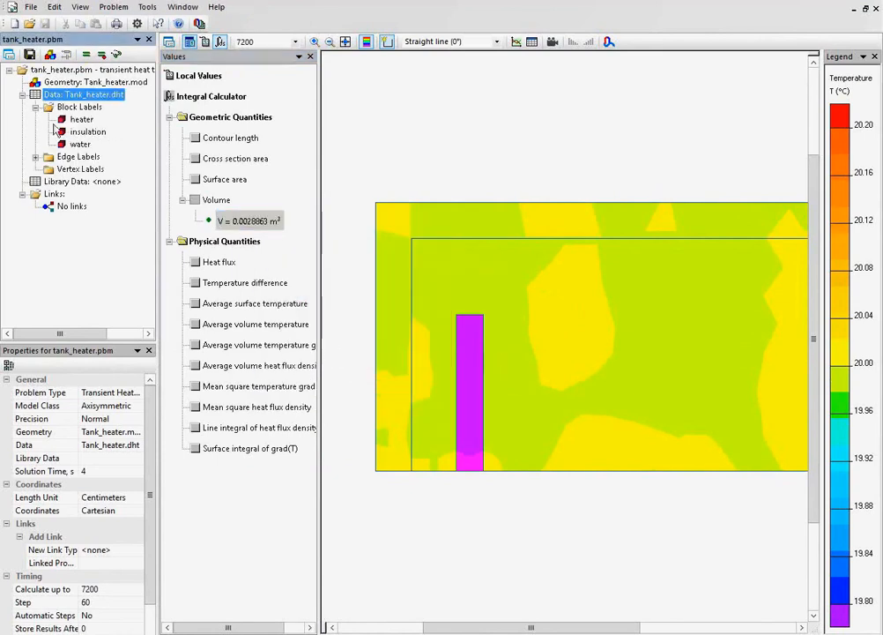
{"action": "double_click", "coordinate": [80, 120]}
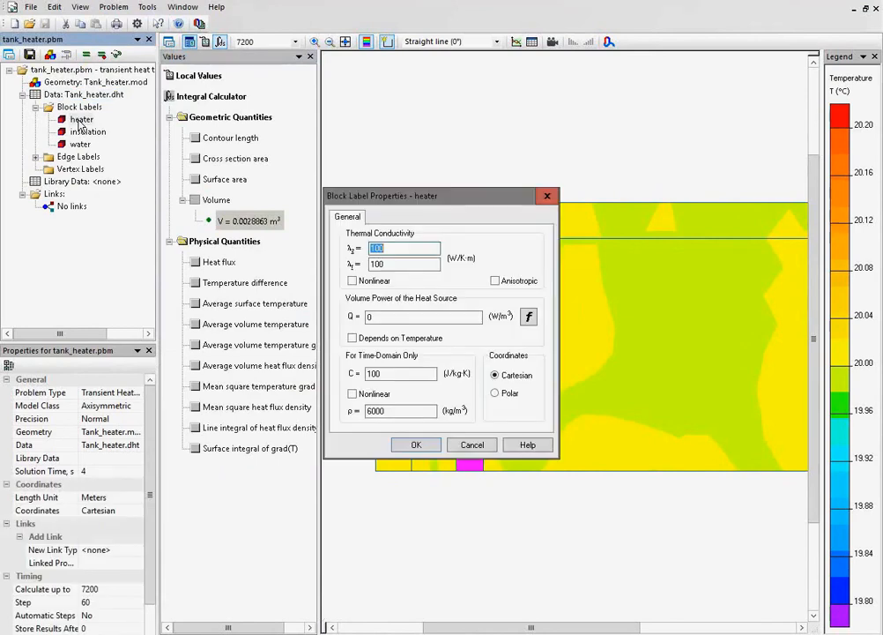
{"action": "left_click_drag", "start_coordinate": [381, 316], "coordinate": [331, 314]}
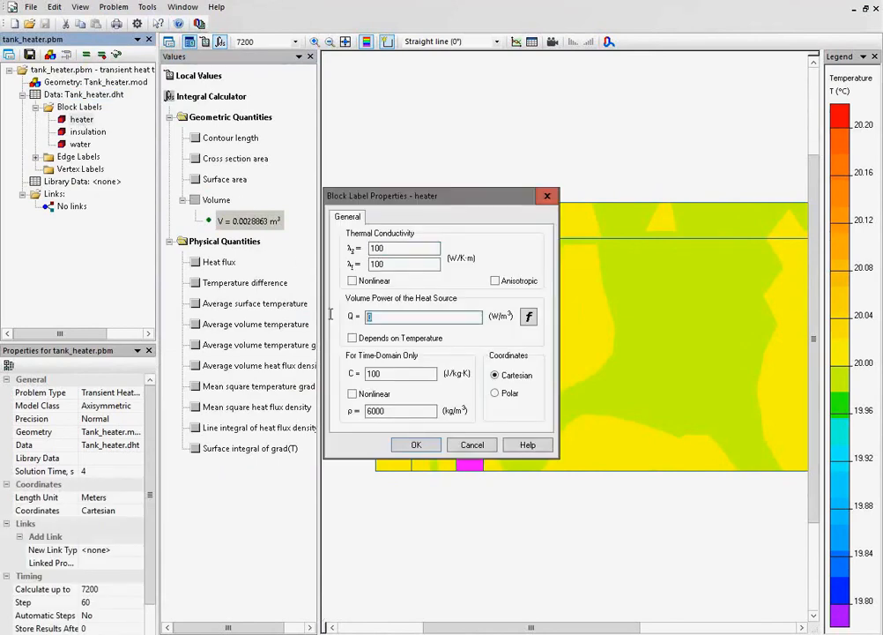
{"action": "type", "text": "2"}
{"action": "type", "text": "000 /"}
{"action": "key", "text": "ctrl+v"}
{"action": "key", "text": "shift+Left"}
{"action": "key", "text": "shift+Left"}
{"action": "key", "text": "shift+Left"}
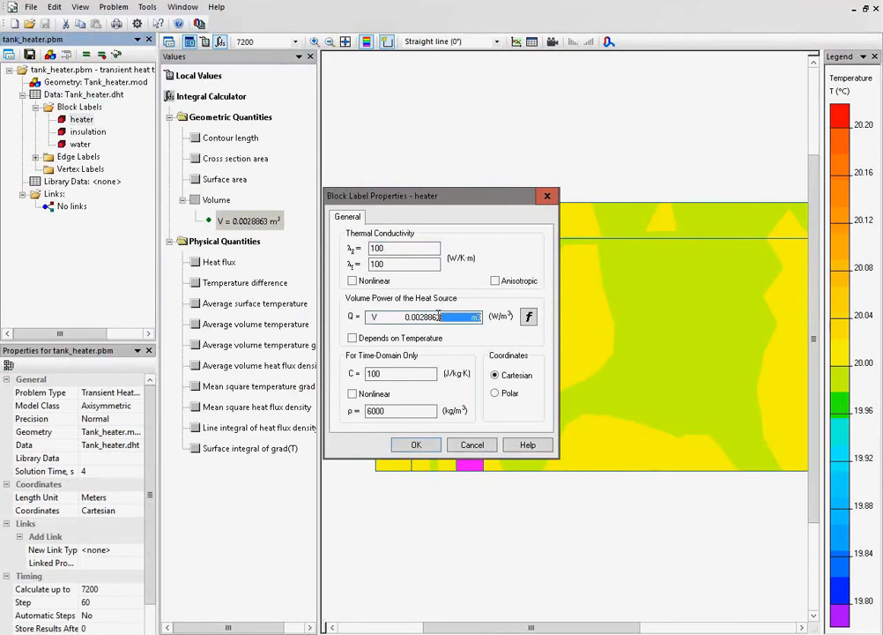
{"action": "key", "text": "BackSpace"}
{"action": "left_click_drag", "start_coordinate": [404, 315], "coordinate": [372, 318]}
{"action": "key", "text": "Delete"}
{"action": "key", "text": "Home"}
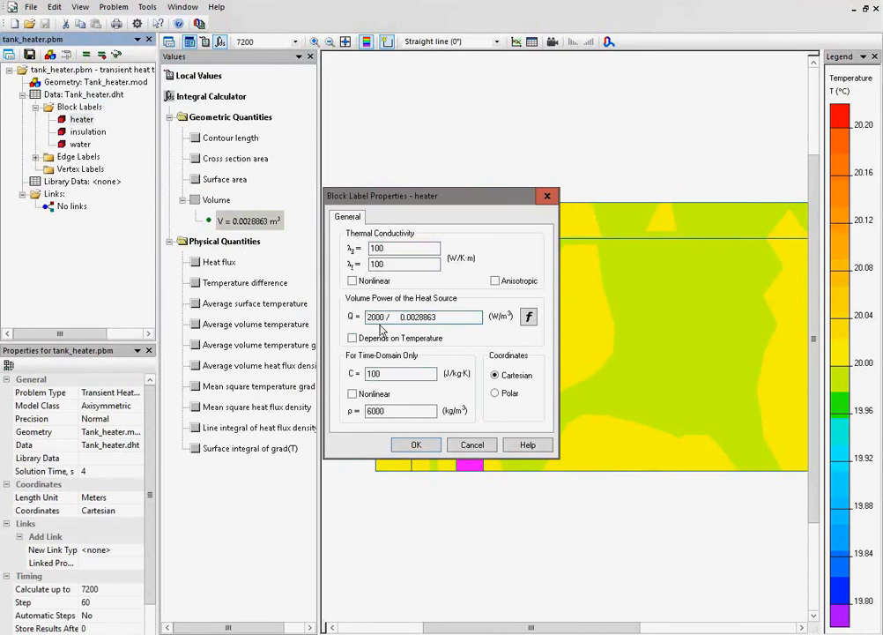
{"action": "left_click", "coordinate": [416, 445]}
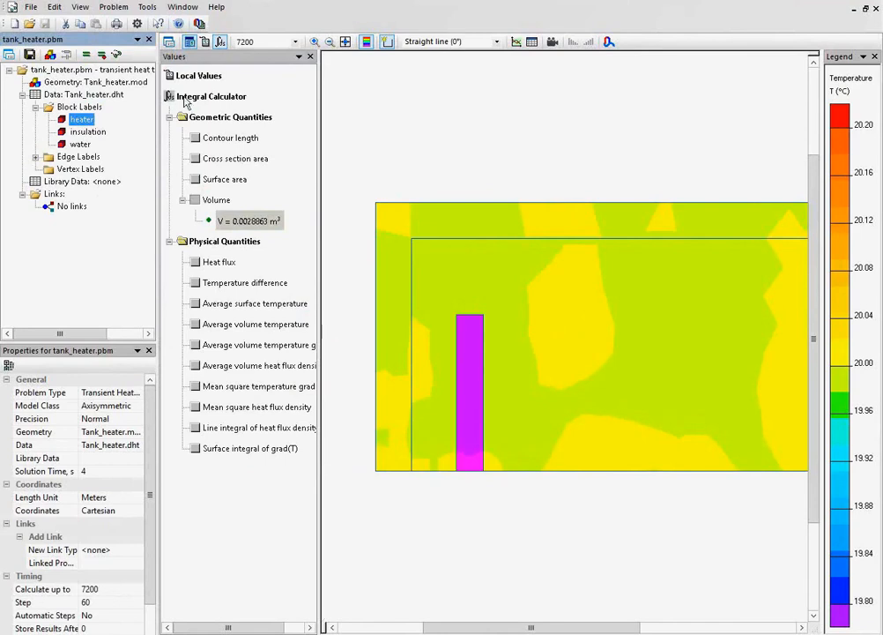
Save the modified files, solve the problem again, and plot temperature over time at the base of the heater.
{"action": "left_click", "coordinate": [67, 52]}
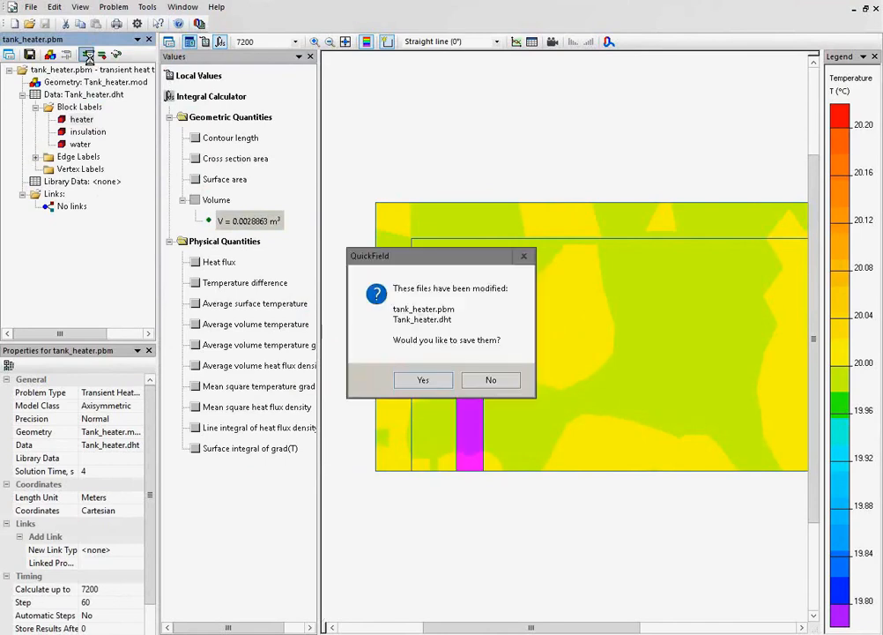
{"action": "key", "text": "Return"}
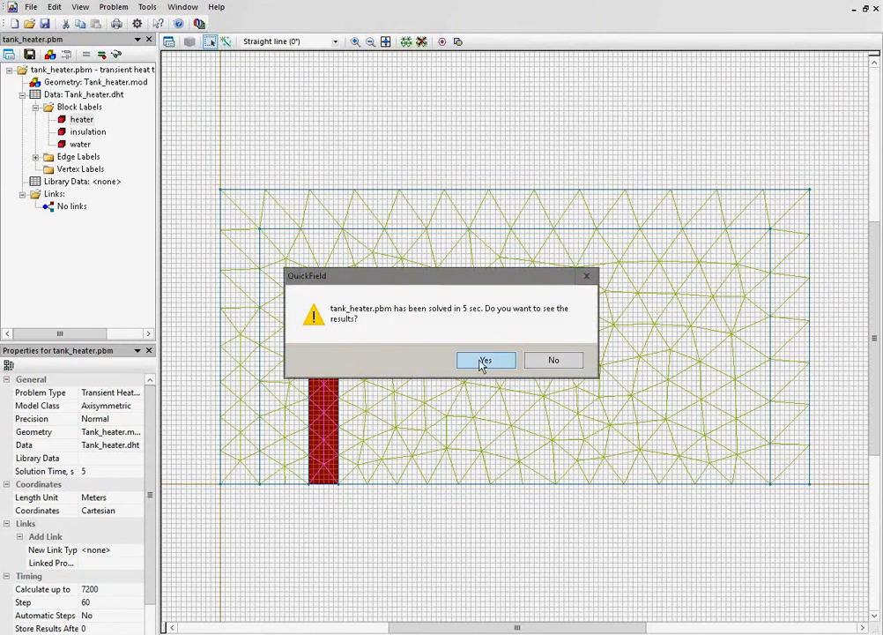
{"action": "left_click", "coordinate": [485, 360]}
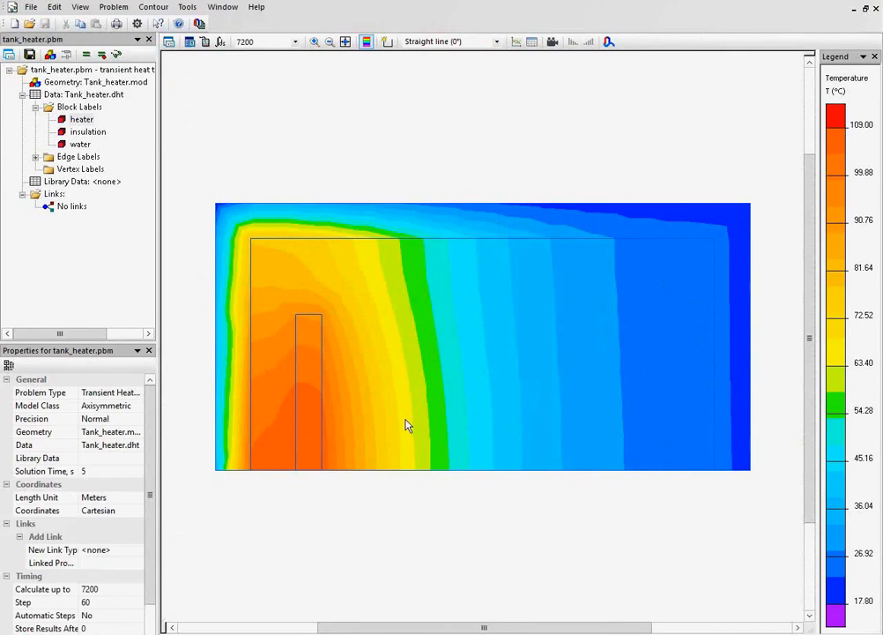
{"action": "right_click", "coordinate": [295, 467]}
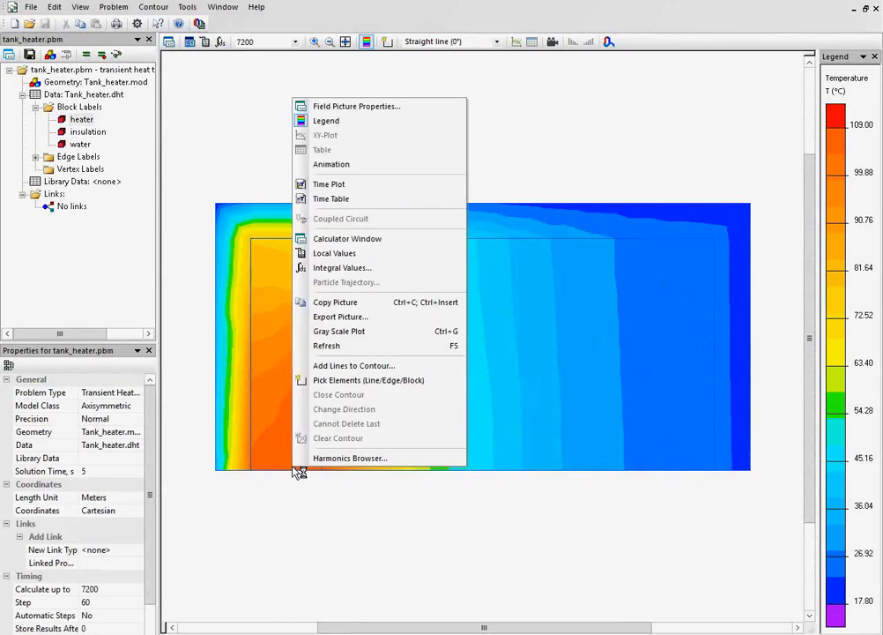
{"action": "left_click", "coordinate": [385, 192]}
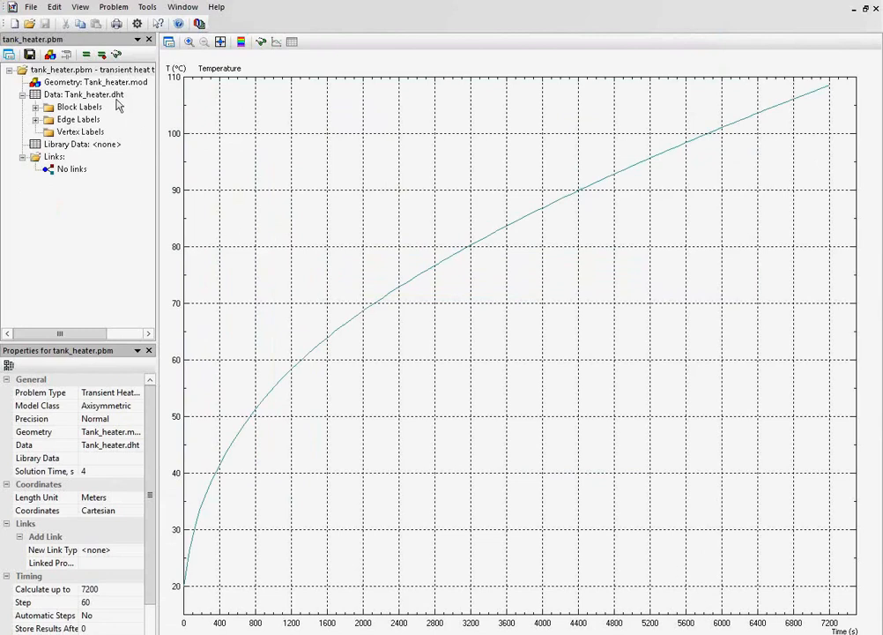
Set the tank_heater problem's integration time to 5800 s and accept invalidating the existing solution.
{"action": "left_click", "coordinate": [88, 70]}
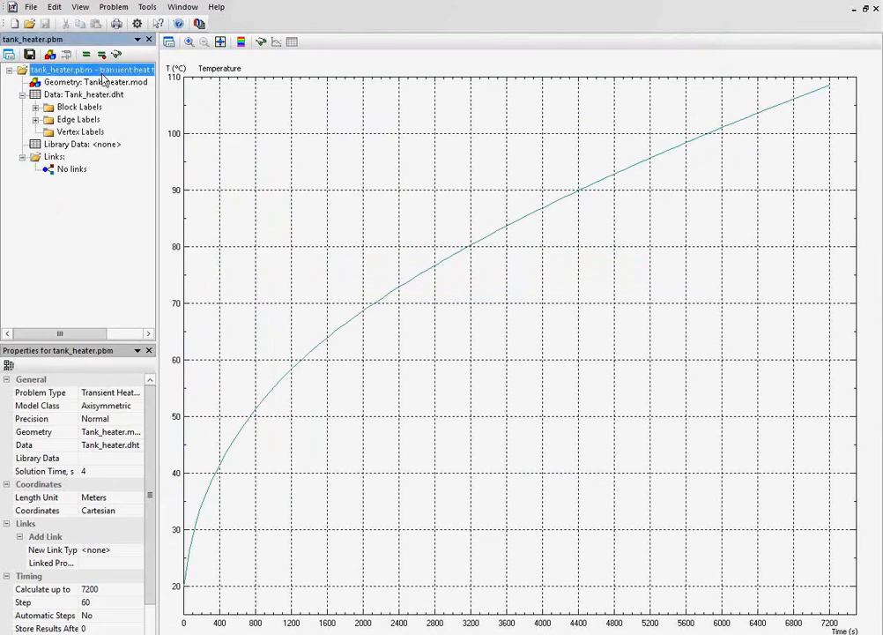
{"action": "left_click", "coordinate": [9, 54]}
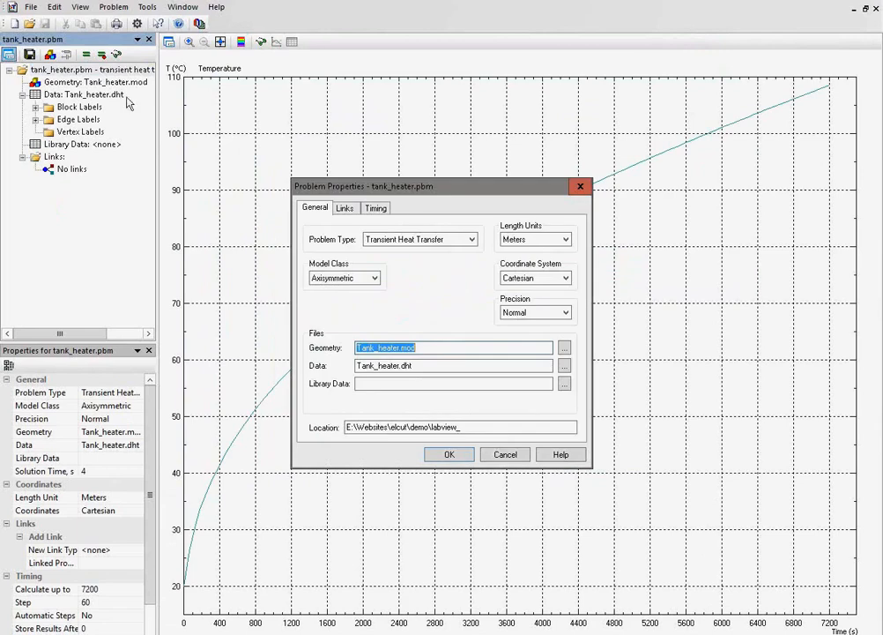
{"action": "left_click", "coordinate": [378, 210]}
{"action": "left_click_drag", "start_coordinate": [430, 244], "coordinate": [406, 252]}
{"action": "type", "text": "5"}
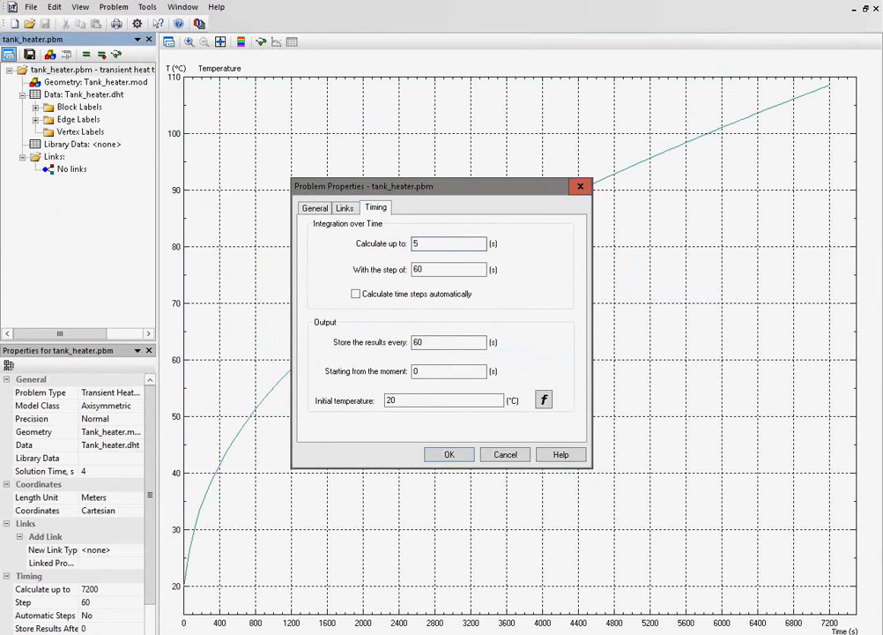
{"action": "type", "text": "800"}
{"action": "left_click", "coordinate": [444, 457]}
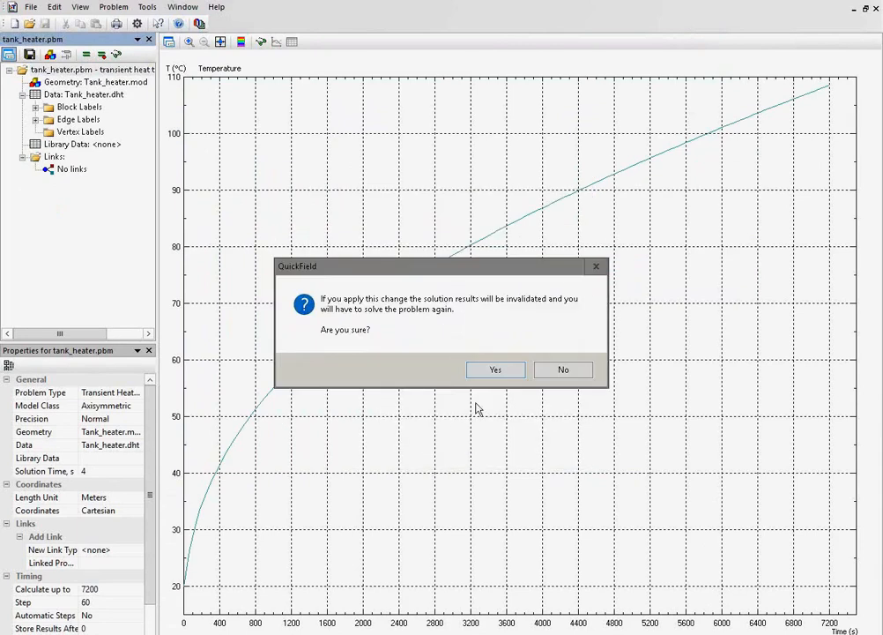
{"action": "left_click", "coordinate": [486, 374]}
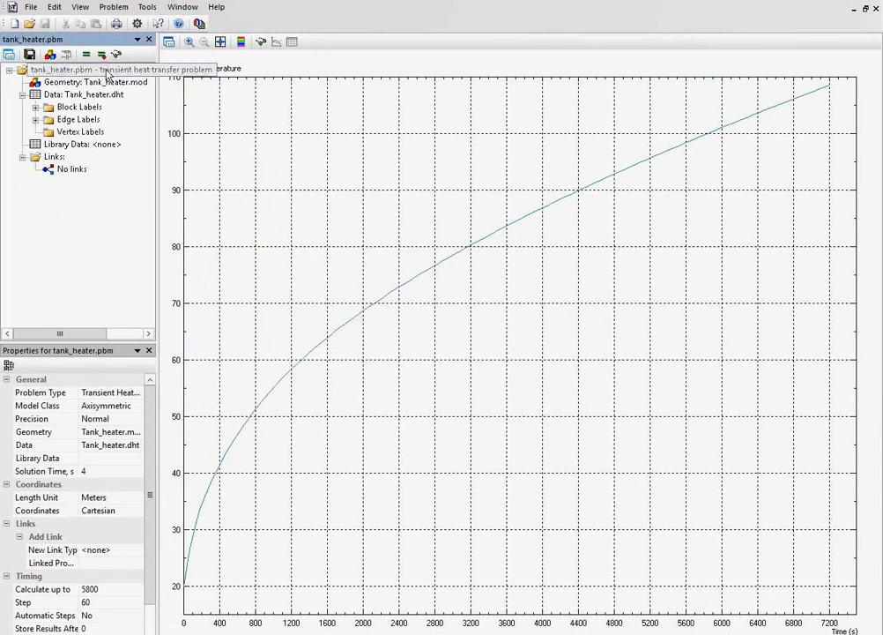
Save the problem, solve it with the new integration time, and display the temperature results.
{"action": "left_click", "coordinate": [86, 54]}
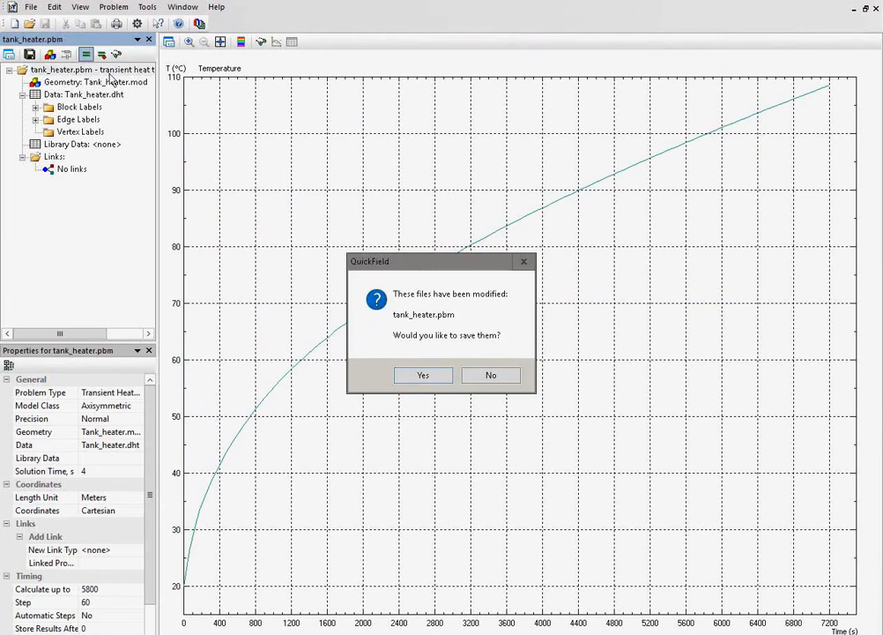
{"action": "left_click", "coordinate": [428, 377]}
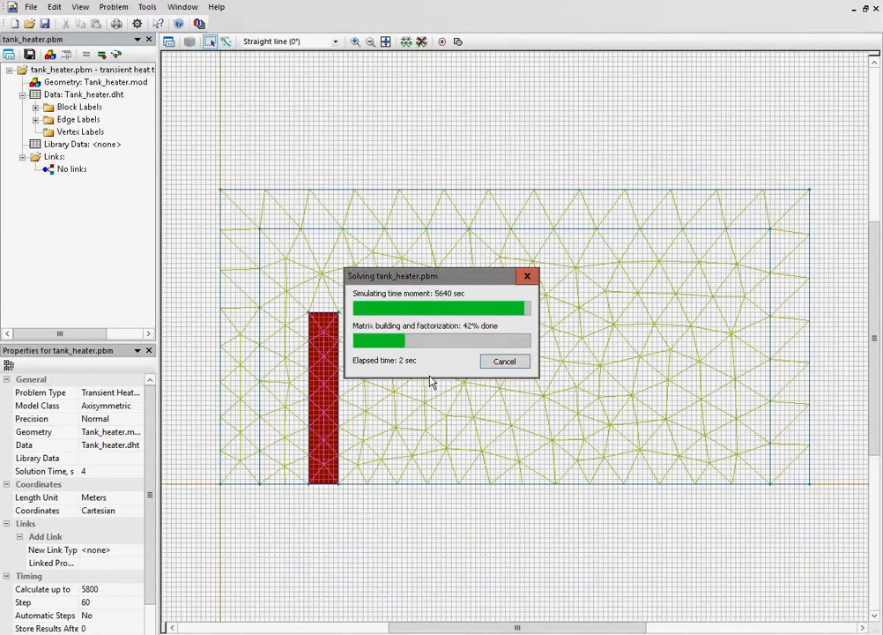
{"action": "left_click", "coordinate": [477, 364]}
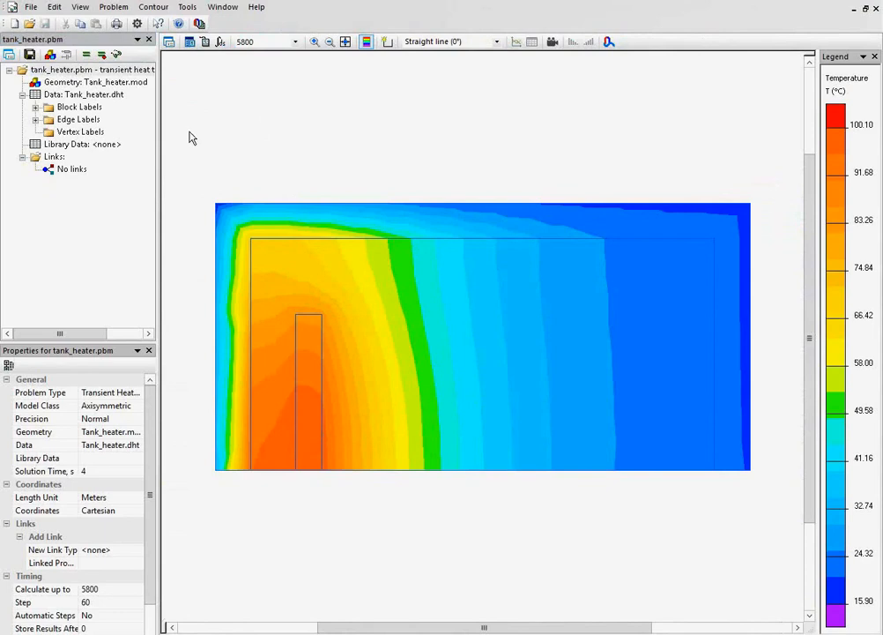
Start a new problem with the file name tank_heater_1 and proceed to its general settings.
{"action": "left_click", "coordinate": [15, 24]}
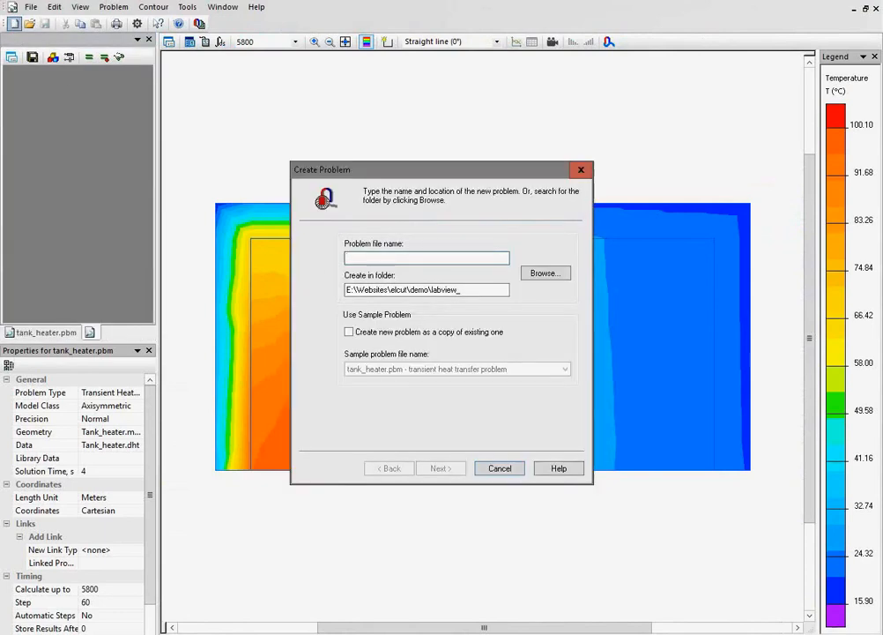
{"action": "type", "text": "tank_"}
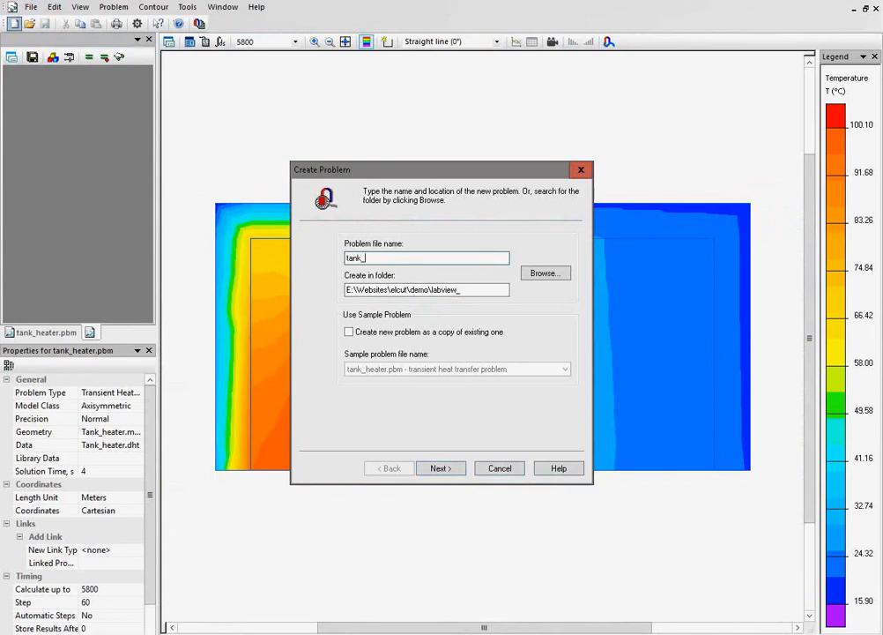
{"action": "type", "text": "heater_1"}
{"action": "left_click", "coordinate": [440, 468]}
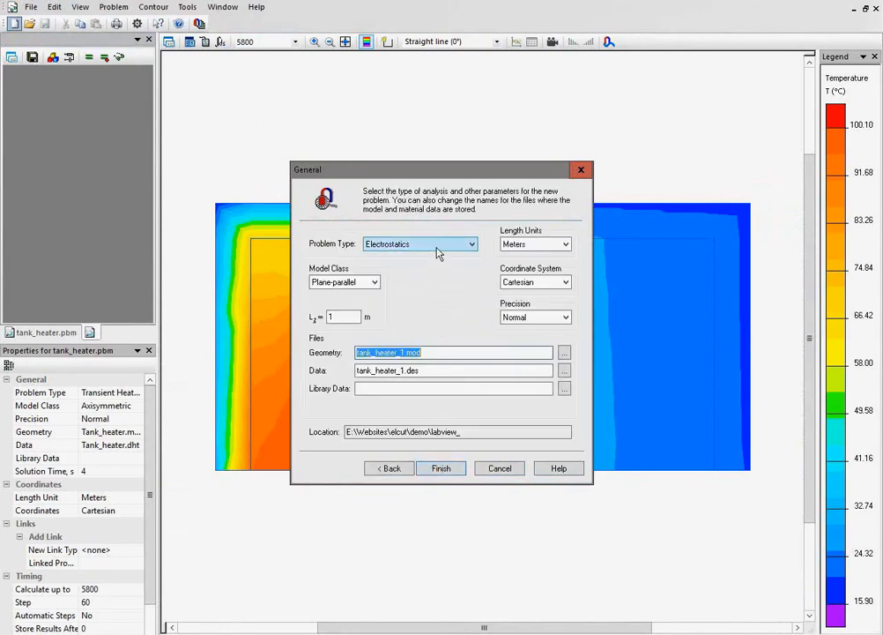
Configure the new problem as axisymmetric Transient Heat Transfer with lengths in centimeters, and proceed to its timing parameters.
{"action": "left_click", "coordinate": [469, 244]}
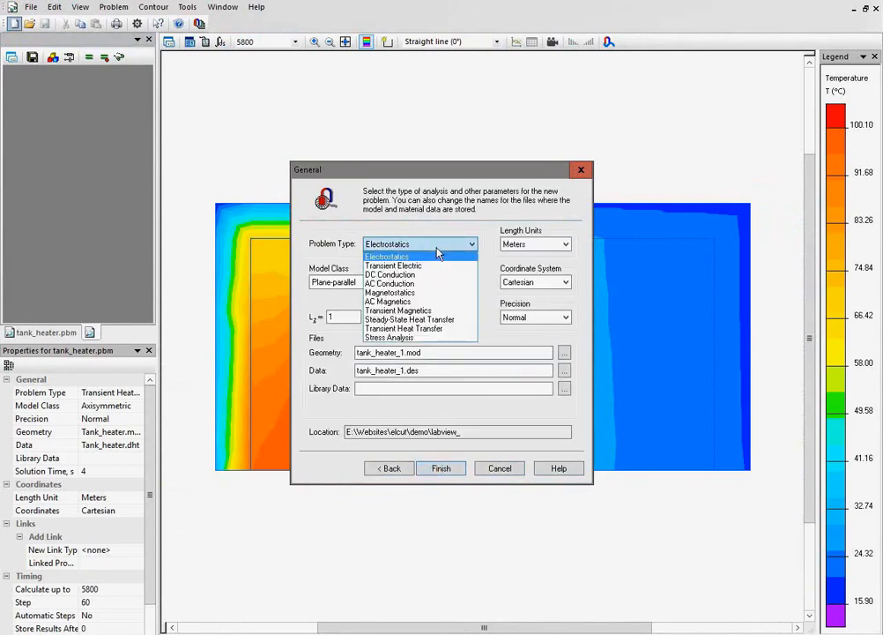
{"action": "left_click", "coordinate": [447, 327]}
{"action": "left_click", "coordinate": [530, 244]}
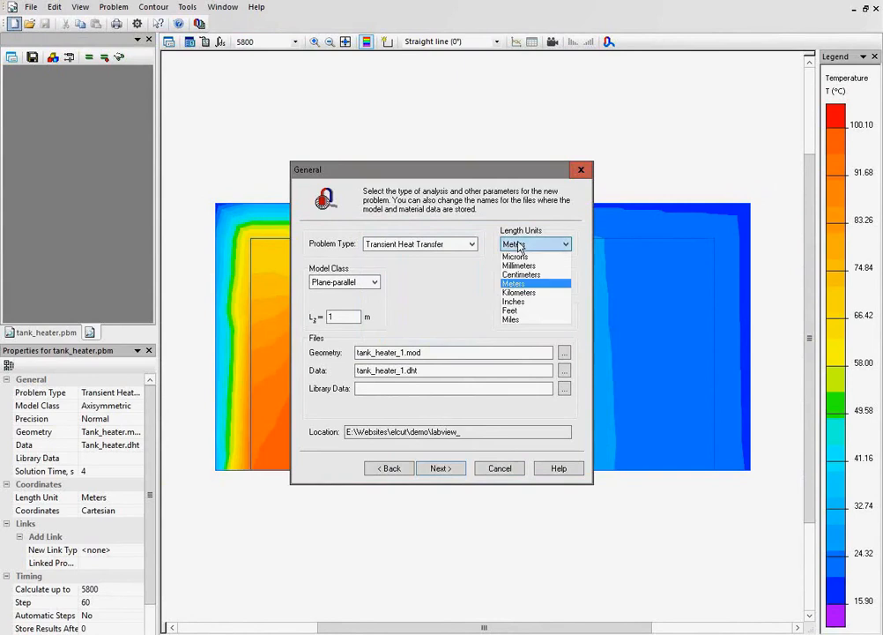
{"action": "left_click", "coordinate": [532, 275]}
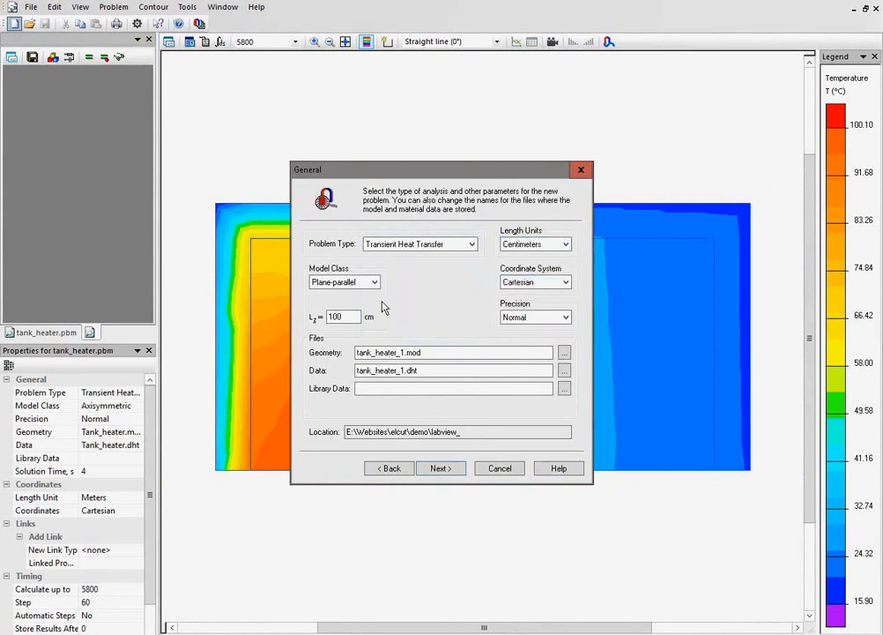
{"action": "left_click", "coordinate": [370, 286]}
{"action": "left_click", "coordinate": [370, 286]}
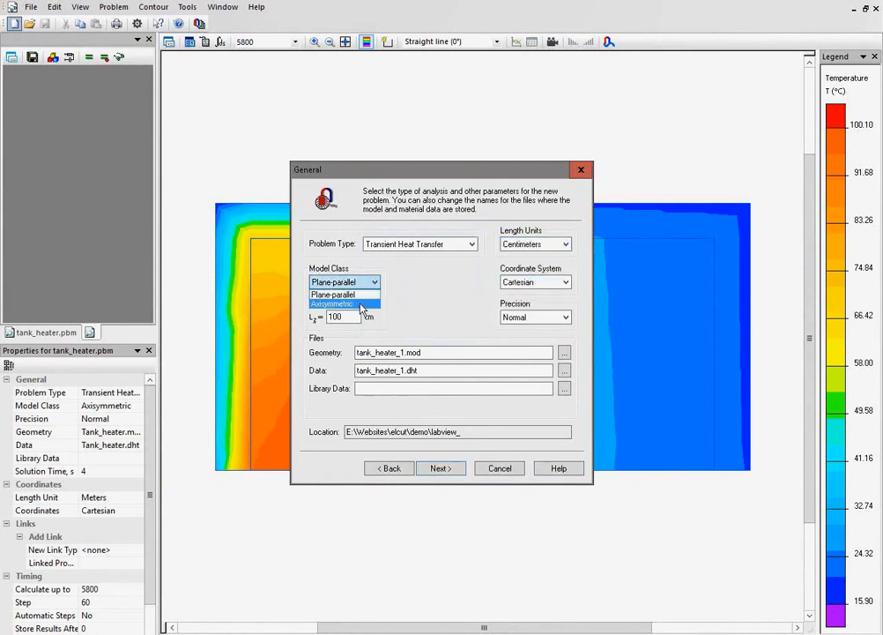
{"action": "left_click", "coordinate": [361, 304]}
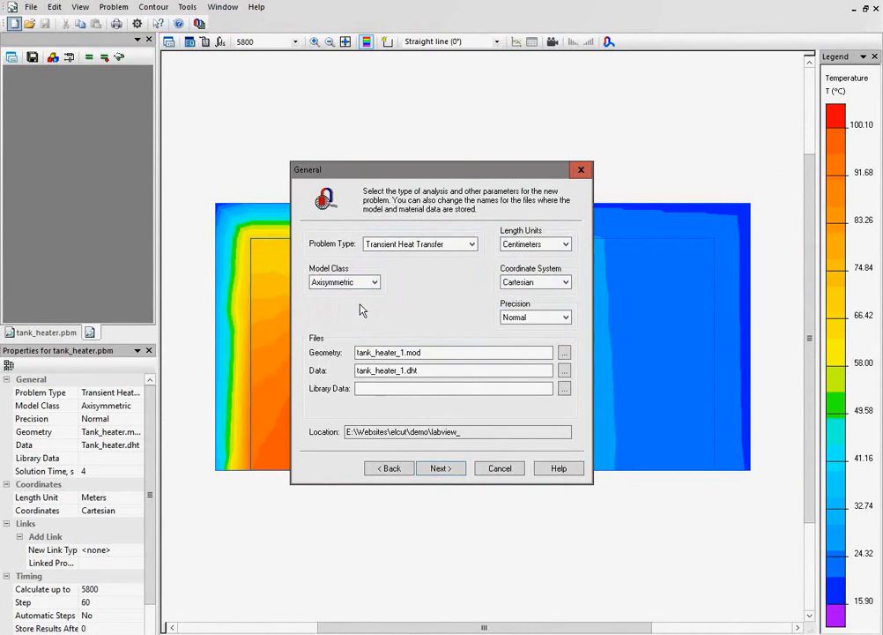
{"action": "left_click", "coordinate": [440, 468]}
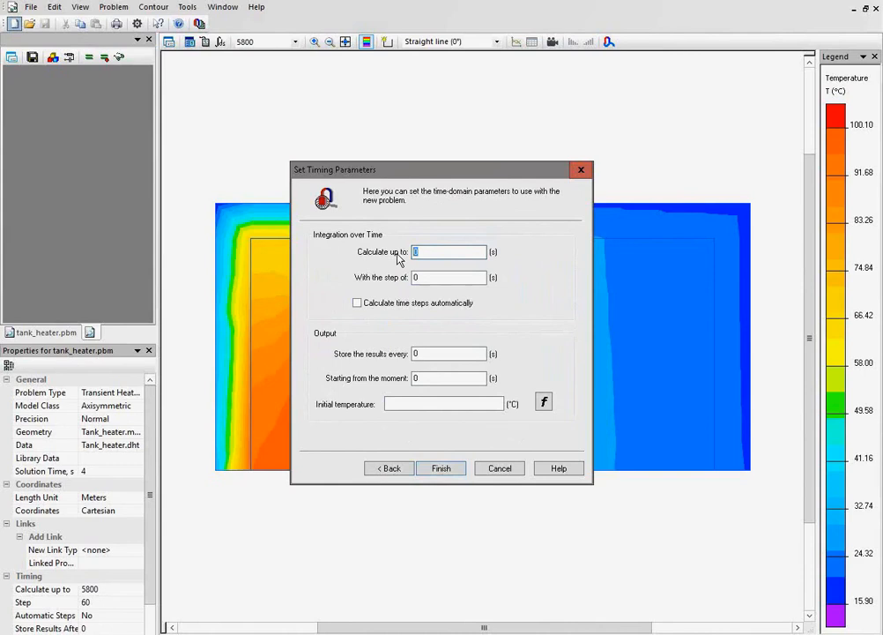
Set the new problem's integration time to 7200 s with a time step of 60 s.
{"action": "type", "text": "7200"}
{"action": "key", "text": "Tab"}
{"action": "type", "text": "6"}
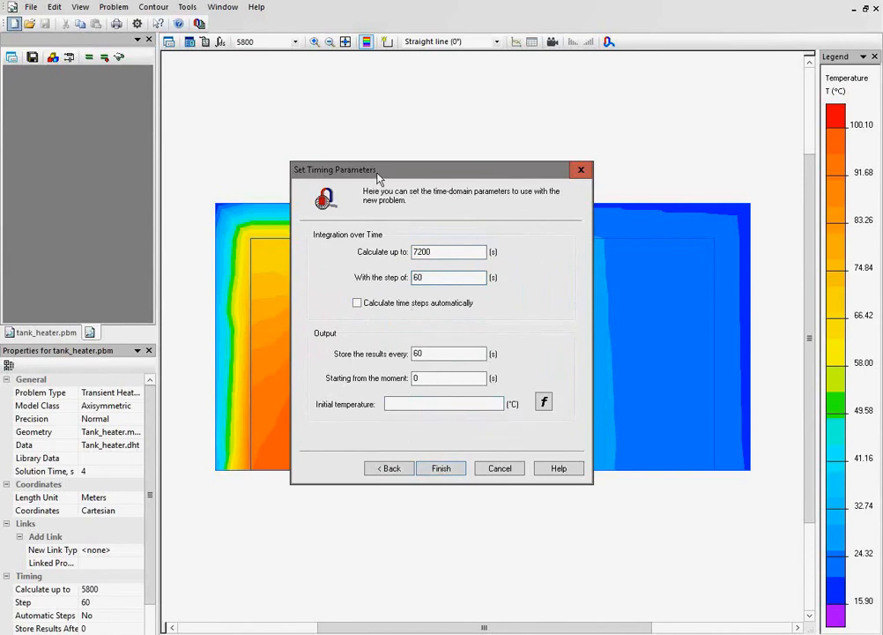
{"action": "left_click_drag", "start_coordinate": [419, 175], "coordinate": [673, 138]}
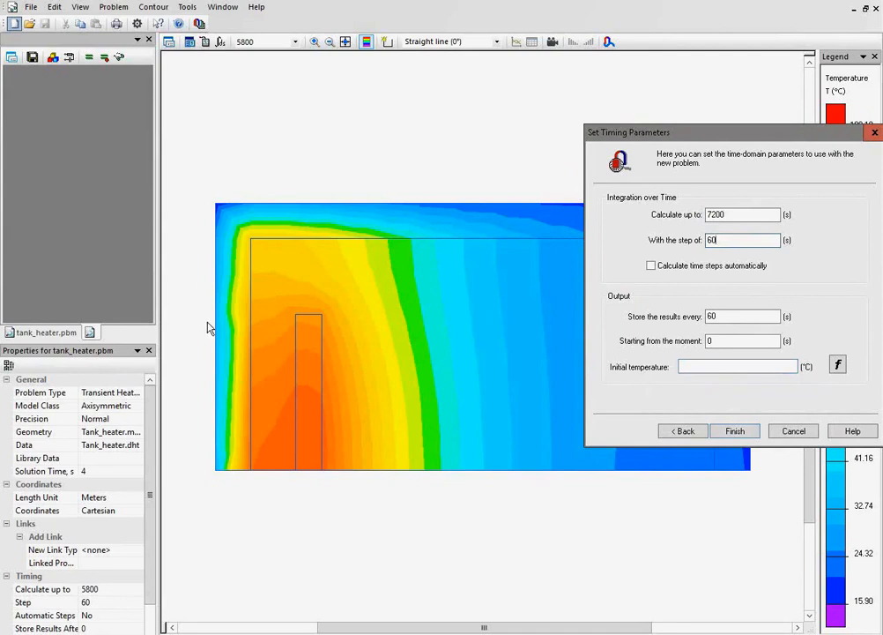
{"action": "left_click", "coordinate": [689, 366]}
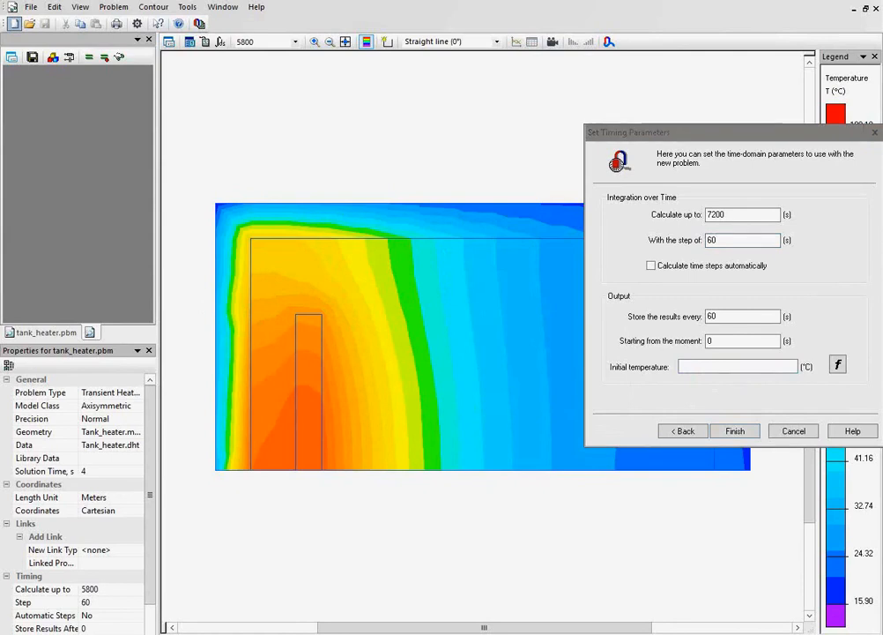
Return to the general settings, assign the existing Tank_heater.mod as the geometry file, and finish creating the problem.
{"action": "left_click", "coordinate": [679, 431]}
{"action": "left_click", "coordinate": [680, 431]}
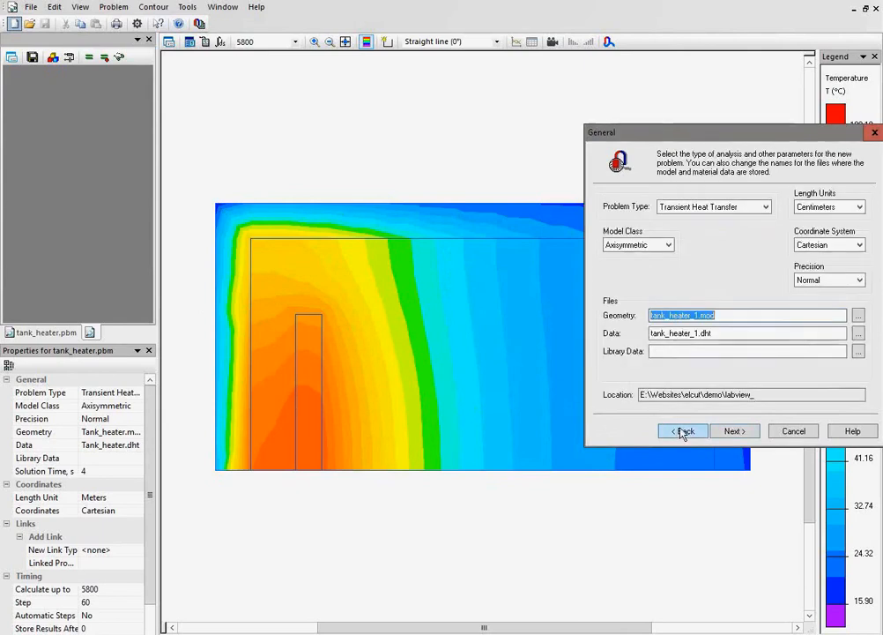
{"action": "left_click", "coordinate": [684, 316]}
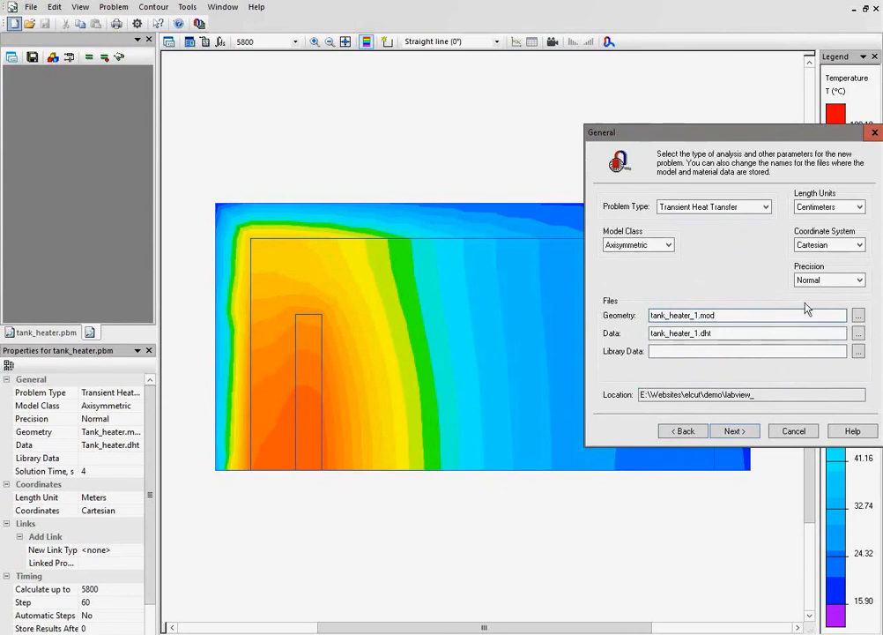
{"action": "left_click", "coordinate": [859, 317]}
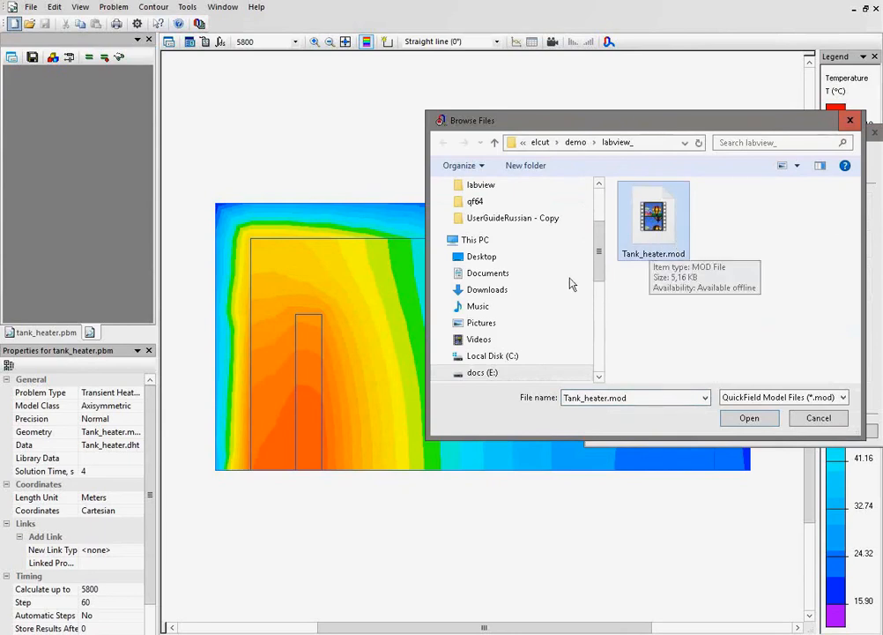
{"action": "left_click", "coordinate": [743, 418]}
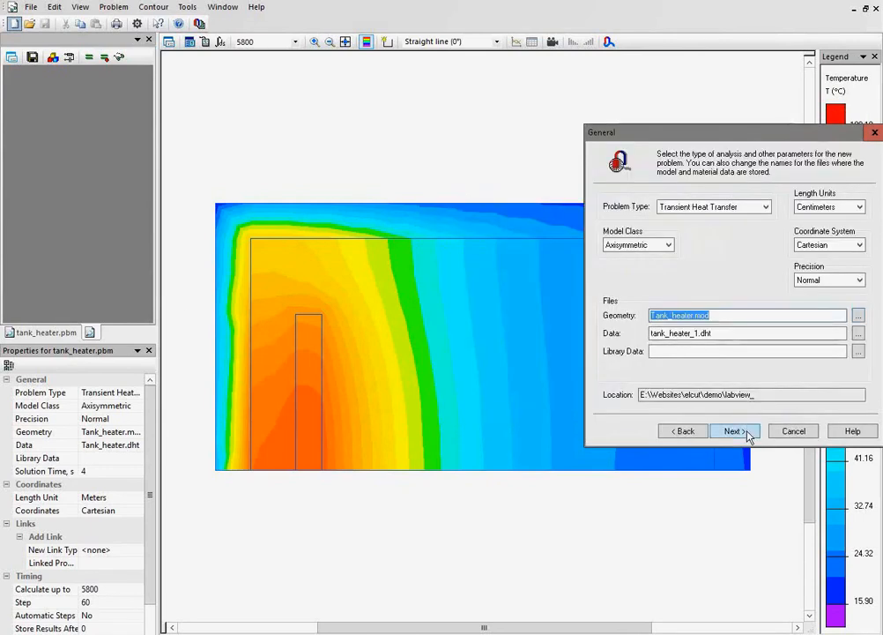
{"action": "left_click", "coordinate": [747, 432]}
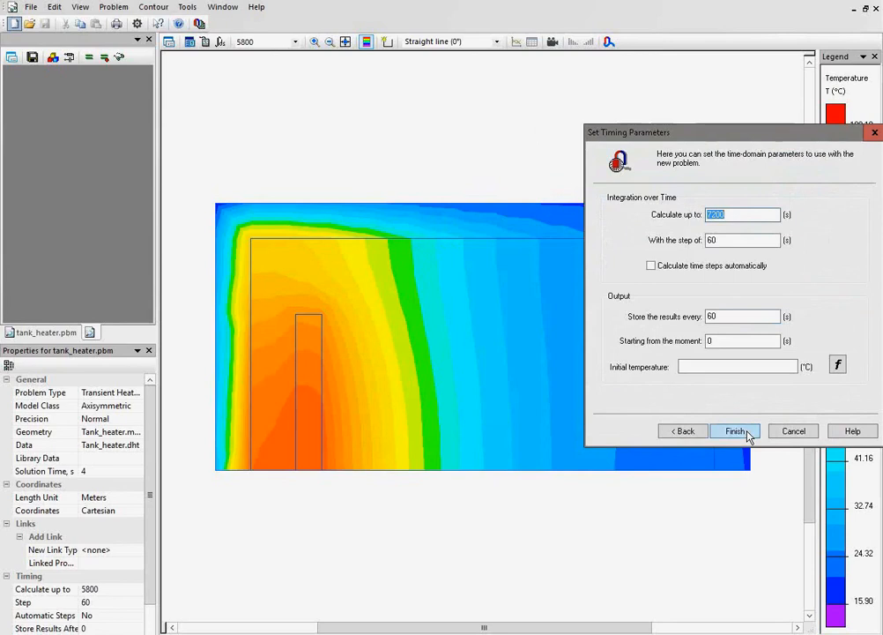
{"action": "left_click", "coordinate": [747, 433]}
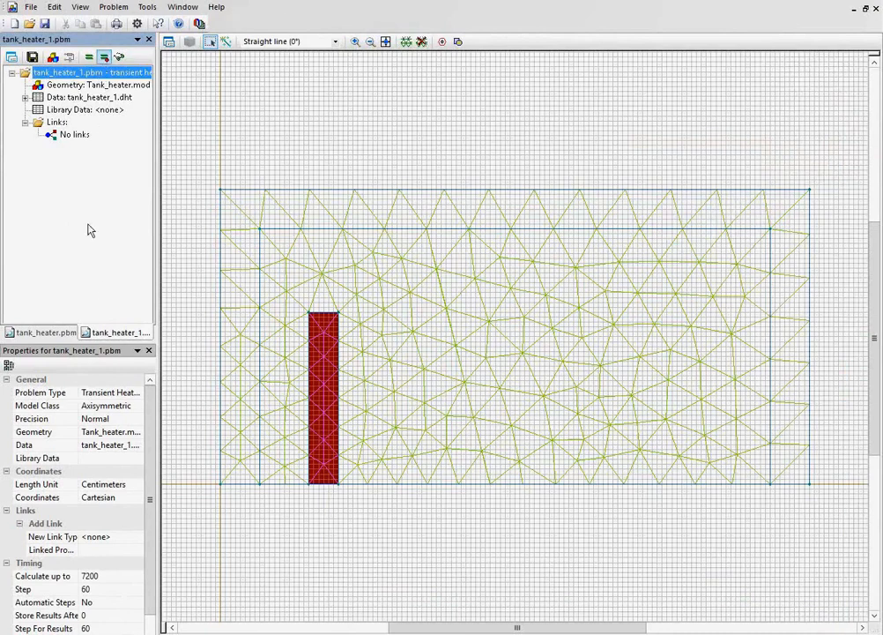
Arrange the tank_heater_1 and tank_heater problem trees one above the other and review the heater block properties in tank_heater.
{"action": "left_click_drag", "start_coordinate": [115, 336], "coordinate": [75, 166]}
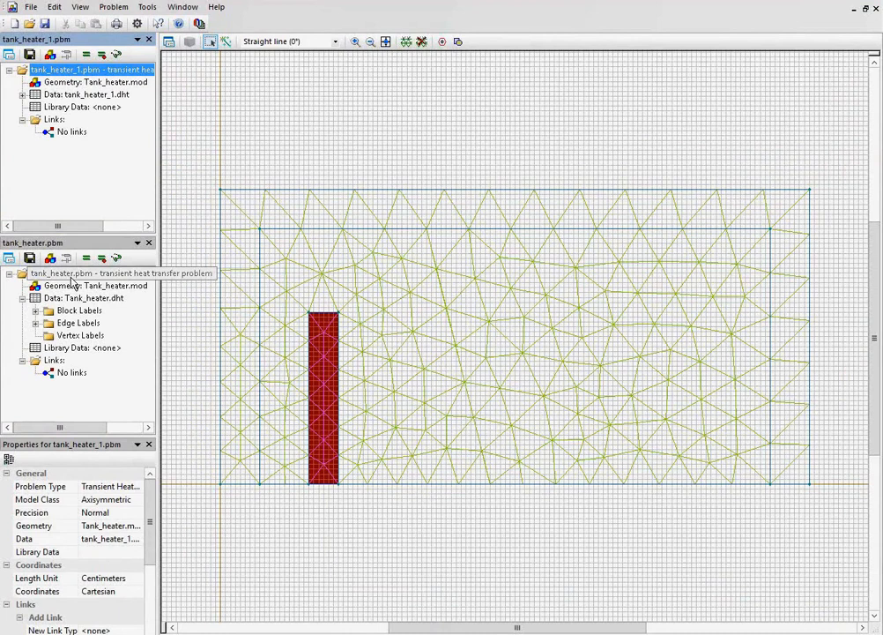
{"action": "left_click", "coordinate": [70, 281]}
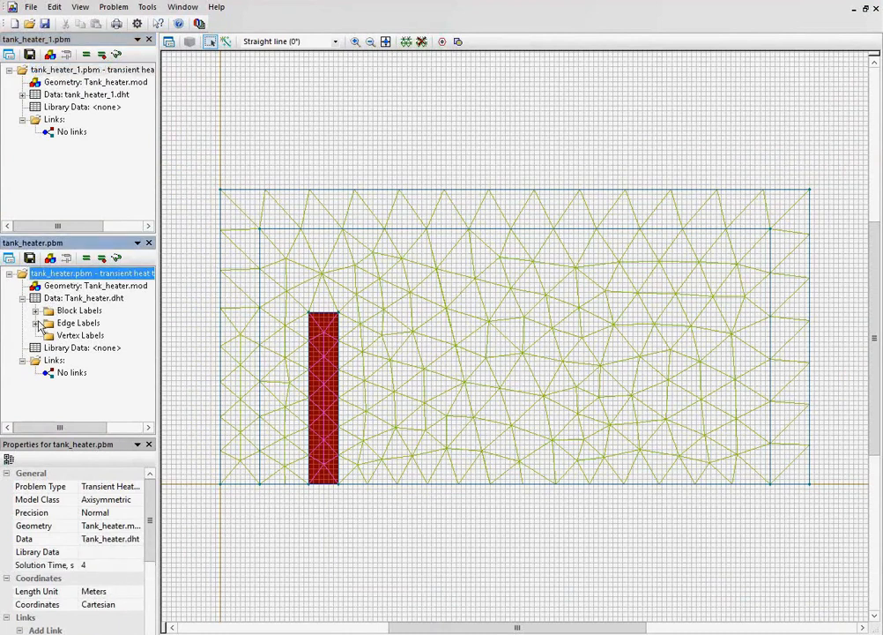
{"action": "double_click", "coordinate": [75, 310]}
{"action": "double_click", "coordinate": [78, 324]}
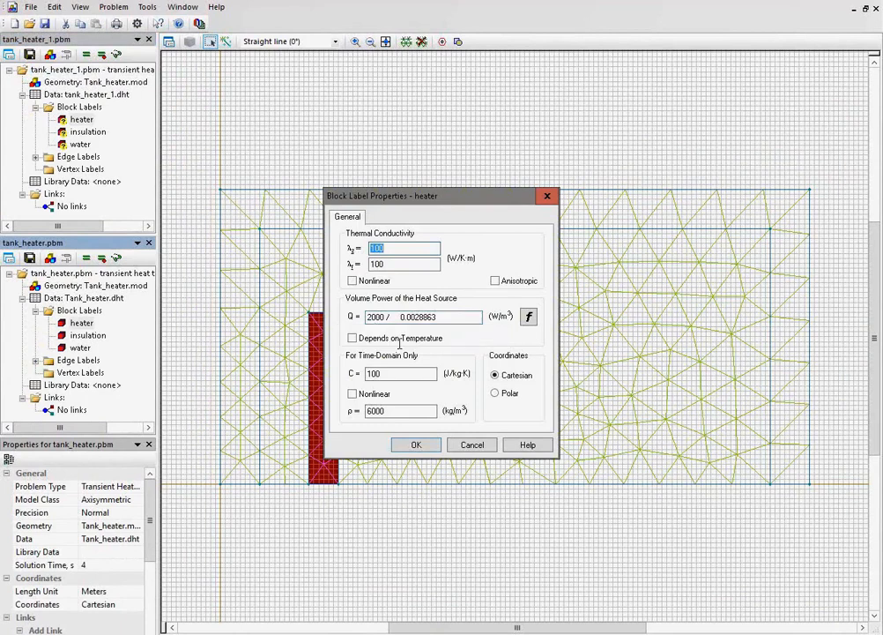
{"action": "left_click", "coordinate": [473, 444]}
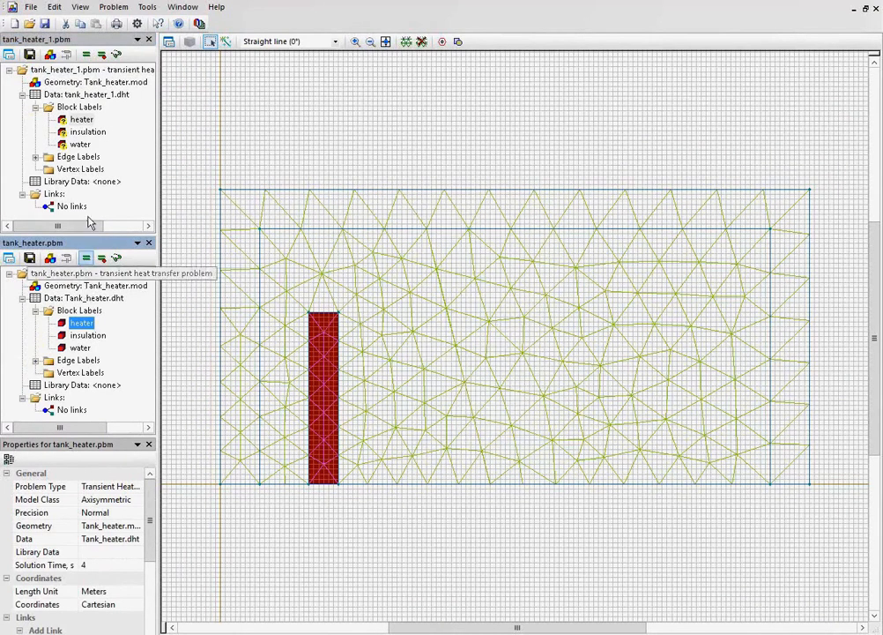
Compare the problem settings and geometry file entries of tank_heater_1 and tank_heater.
{"action": "left_click", "coordinate": [75, 70]}
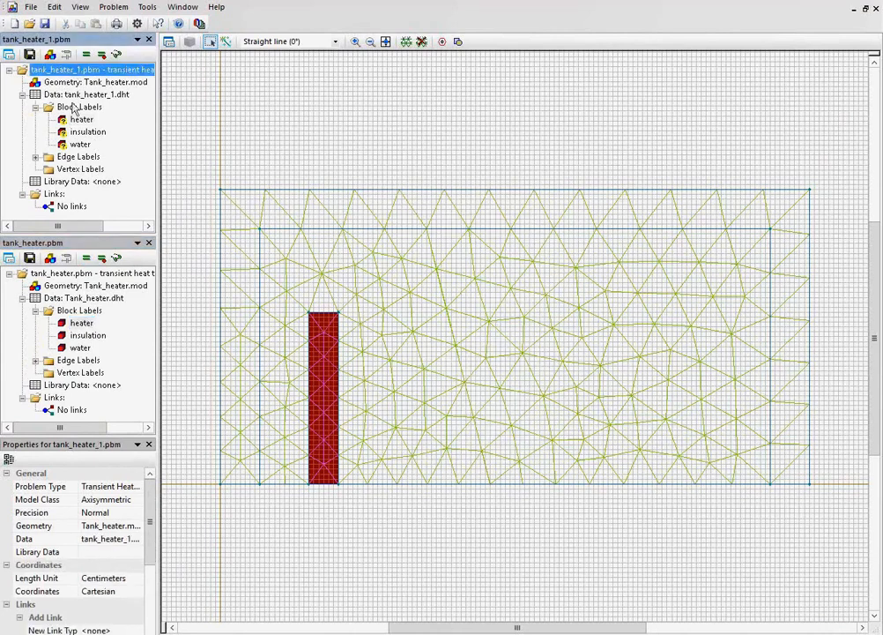
{"action": "left_click", "coordinate": [71, 274]}
{"action": "left_click", "coordinate": [97, 287]}
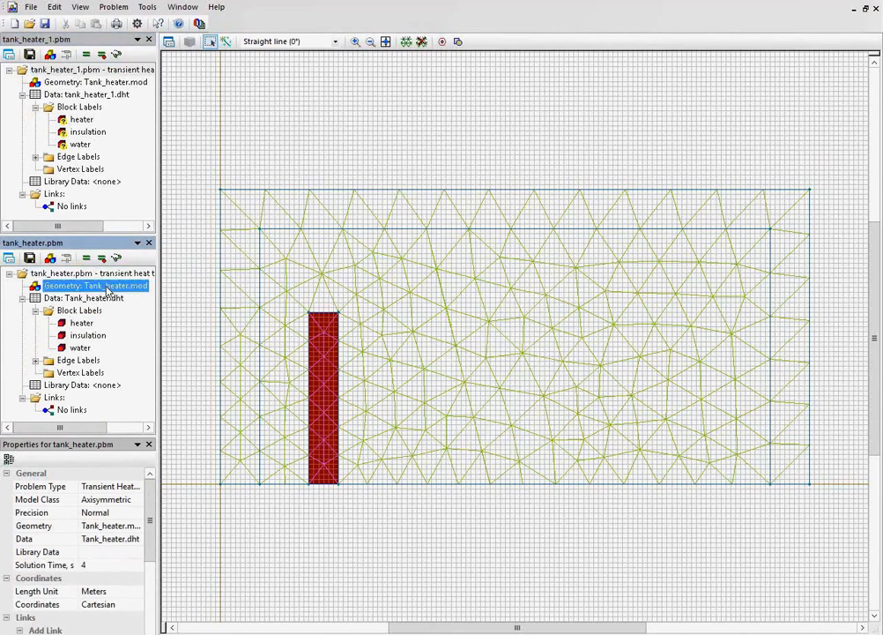
{"action": "left_click", "coordinate": [115, 85]}
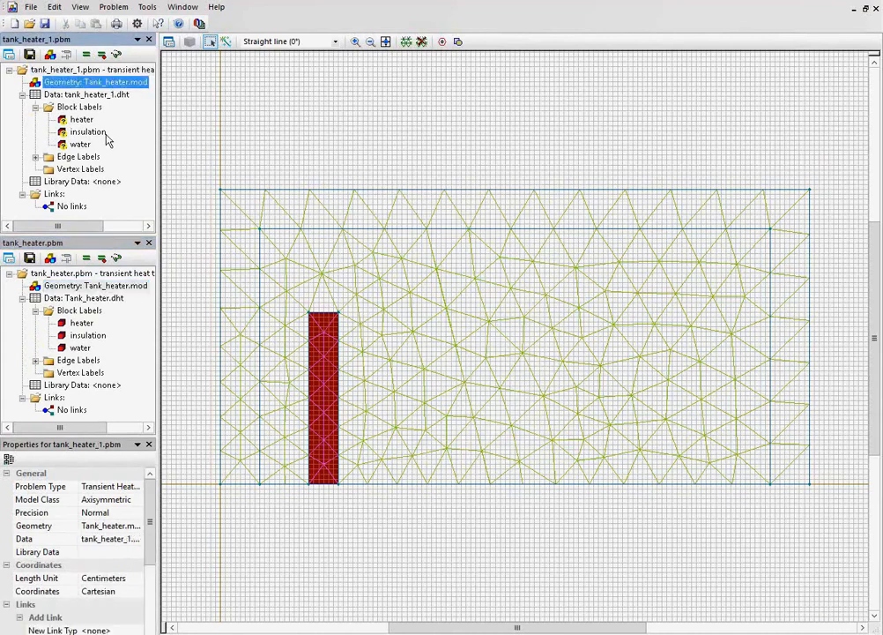
{"action": "left_click", "coordinate": [105, 288]}
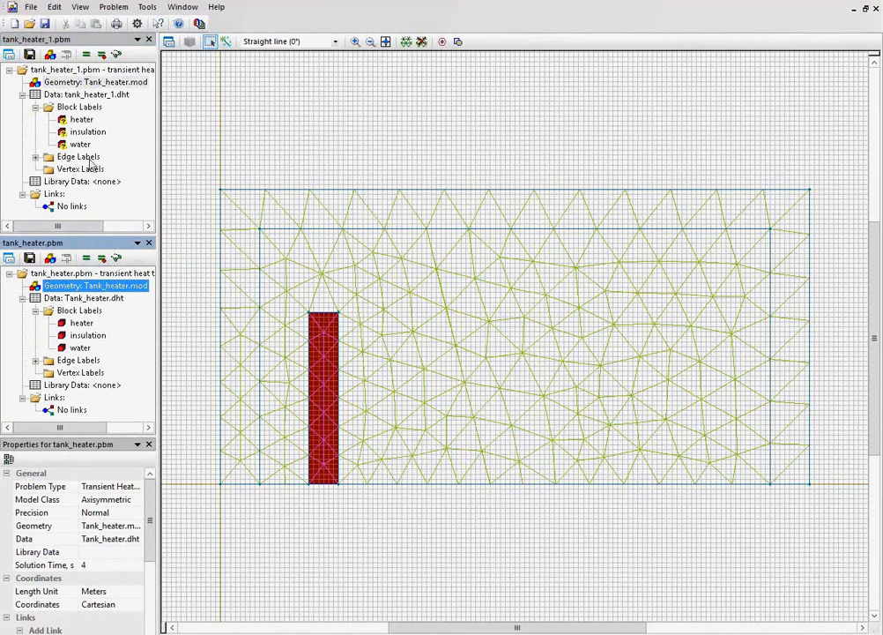
Copy the heater, insulation and water block labels and the boundary edge label from tank_heater into tank_heater_1.
{"action": "left_click", "coordinate": [36, 157]}
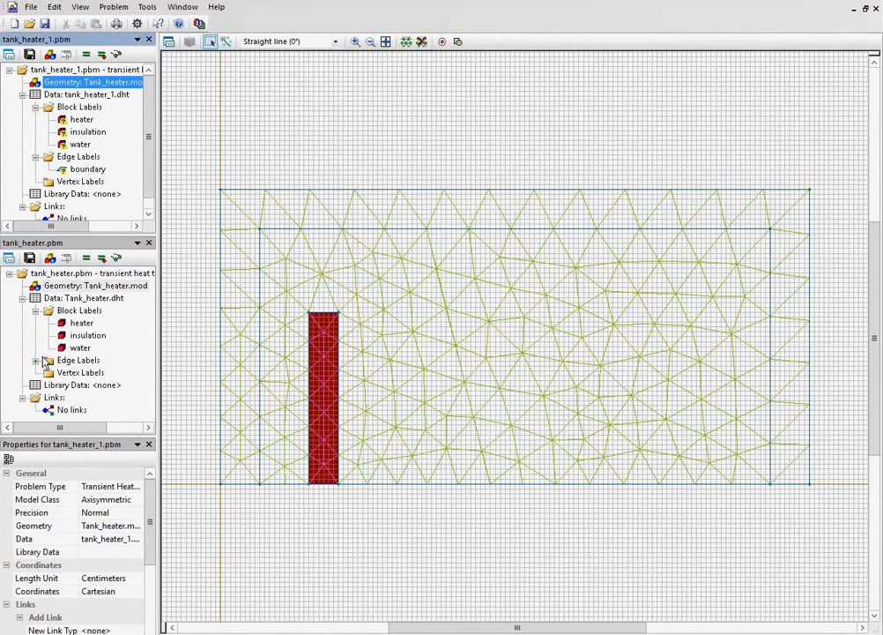
{"action": "left_click", "coordinate": [78, 323]}
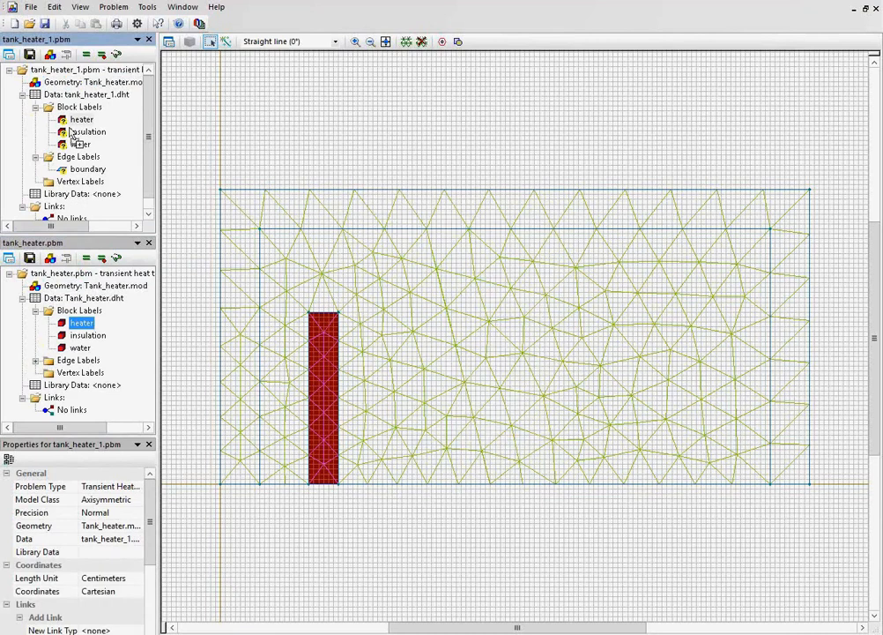
{"action": "left_click", "coordinate": [85, 335]}
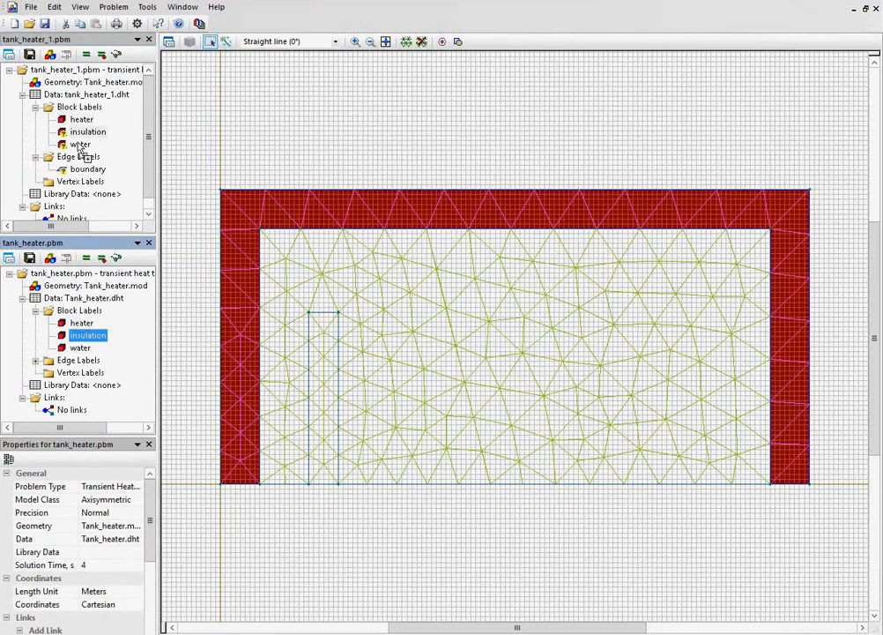
{"action": "left_click", "coordinate": [80, 347]}
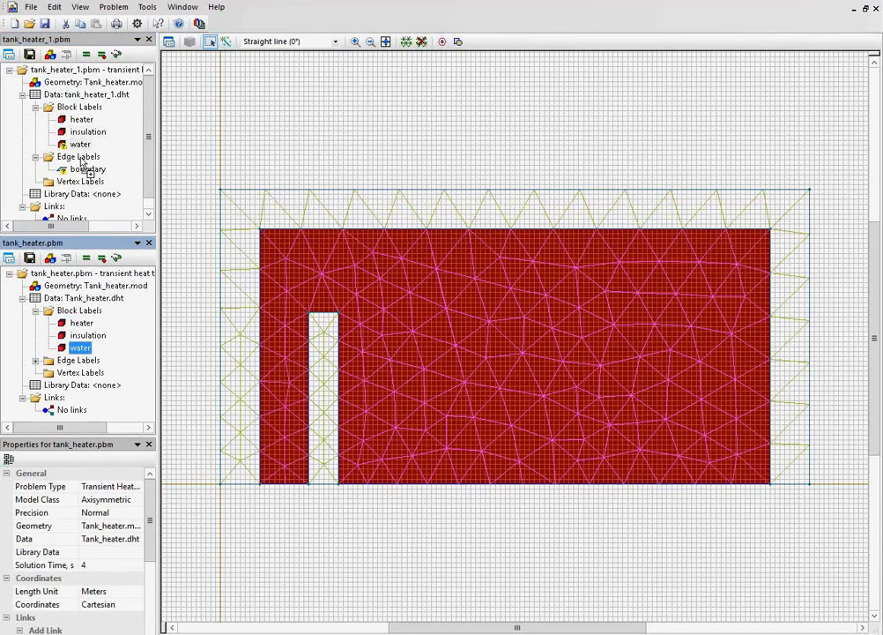
{"action": "left_click", "coordinate": [36, 359]}
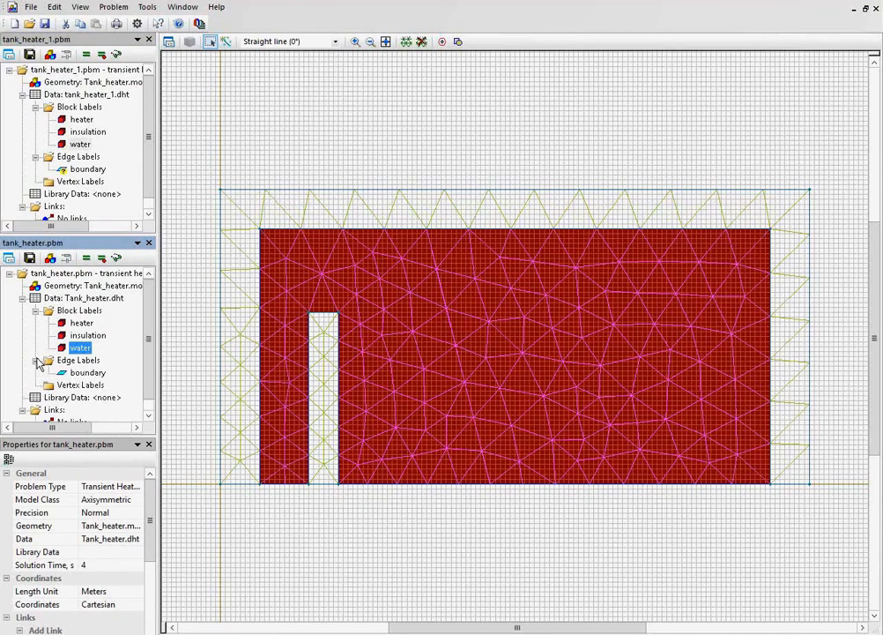
{"action": "left_click", "coordinate": [85, 372]}
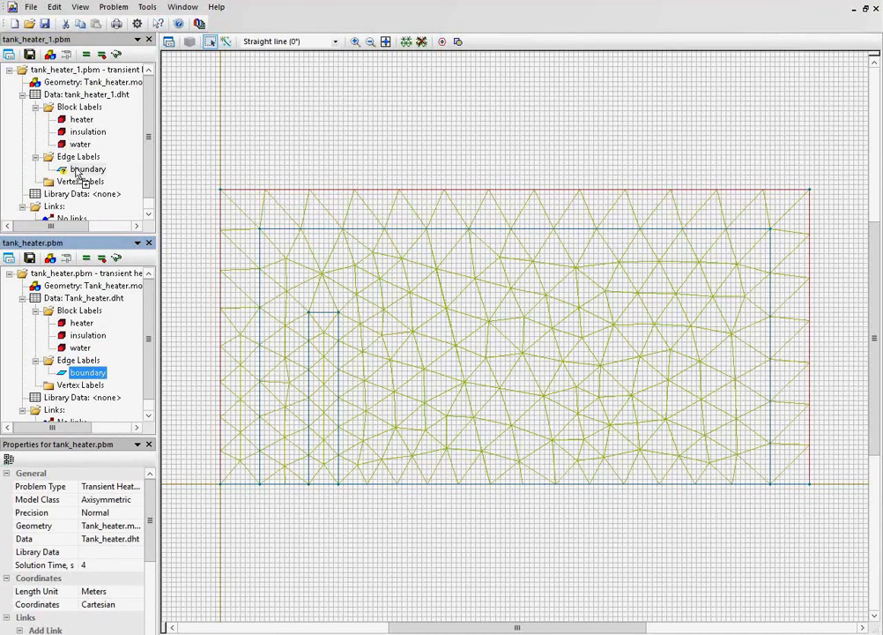
Check the heater block's heat source definition in the original tank_heater problem without changing it.
{"action": "left_click", "coordinate": [87, 273]}
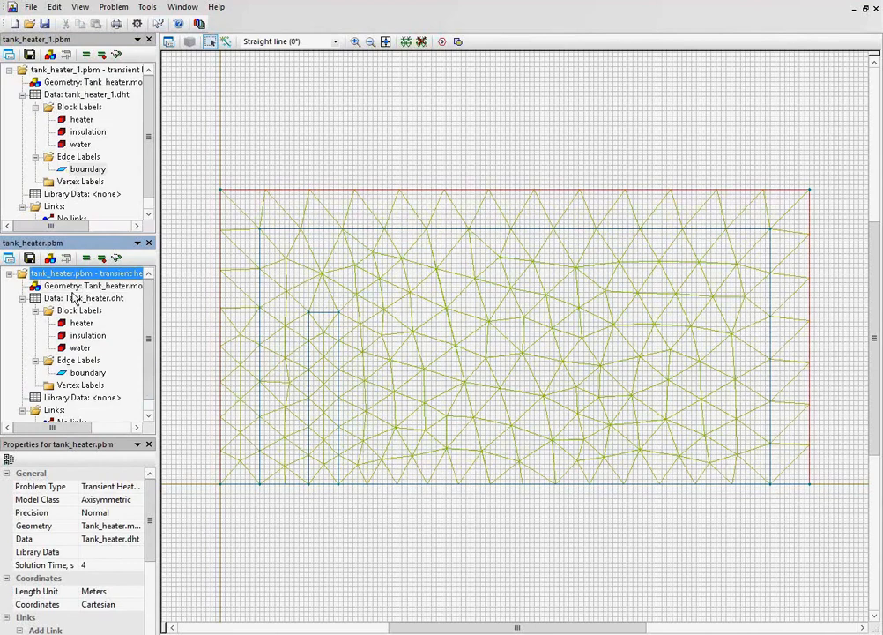
{"action": "double_click", "coordinate": [81, 323]}
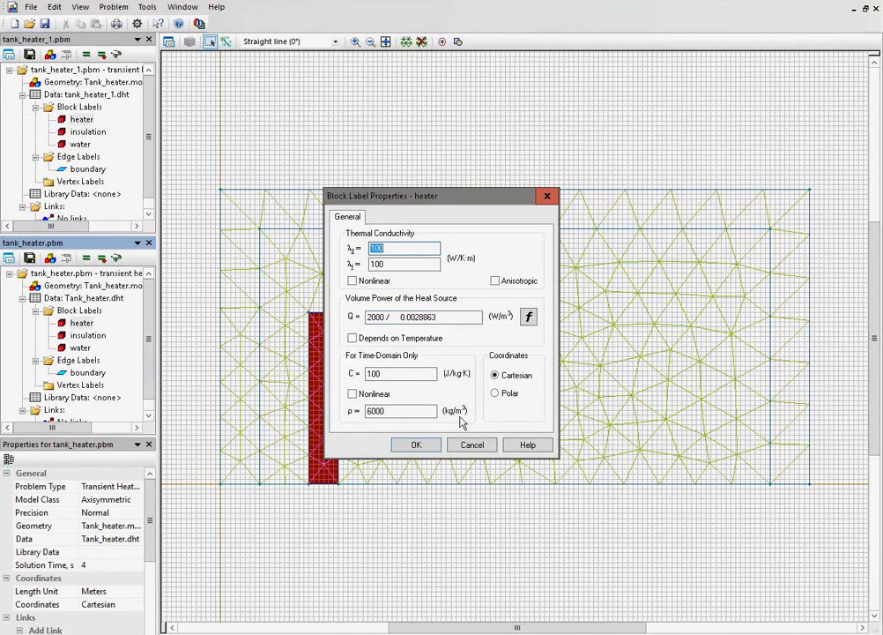
{"action": "left_click", "coordinate": [472, 445]}
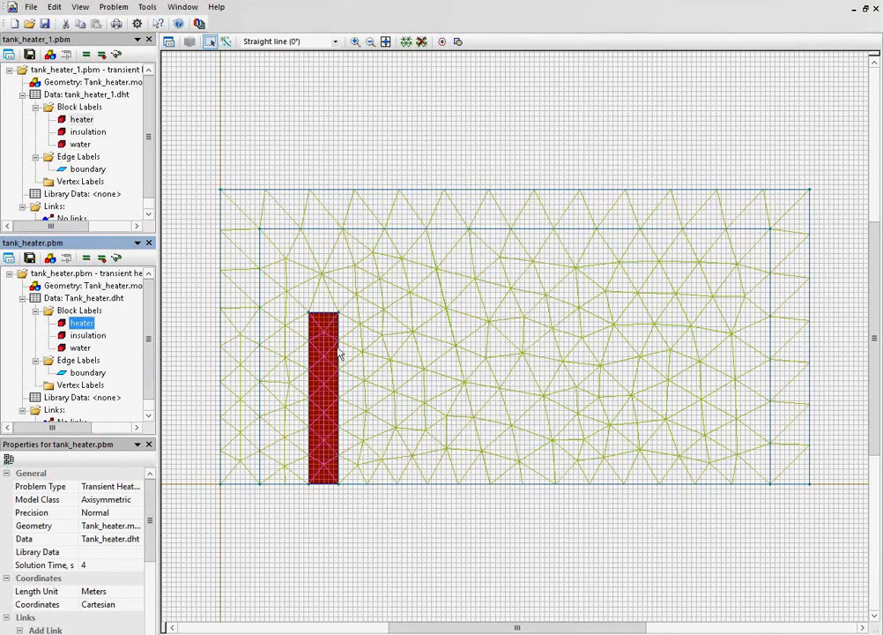
Set the heater block's volume power of the heat source to 0 in tank_heater_1.
{"action": "left_click", "coordinate": [78, 70]}
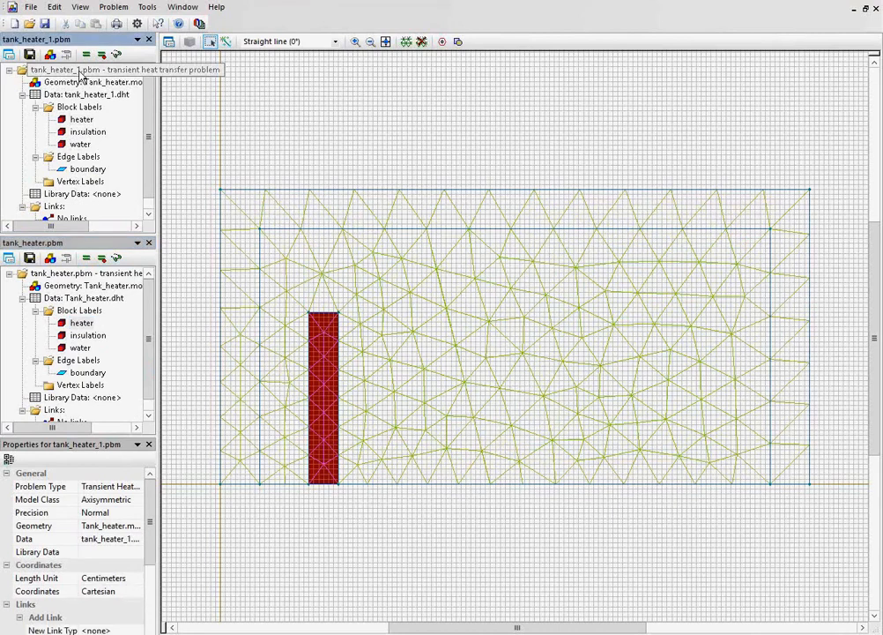
{"action": "double_click", "coordinate": [68, 123]}
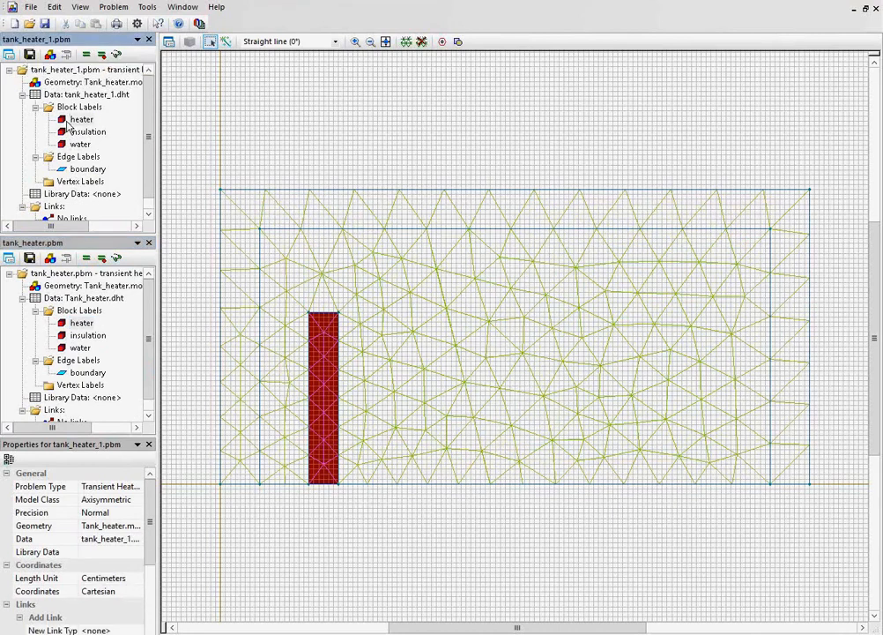
{"action": "left_click_drag", "start_coordinate": [433, 316], "coordinate": [367, 316]}
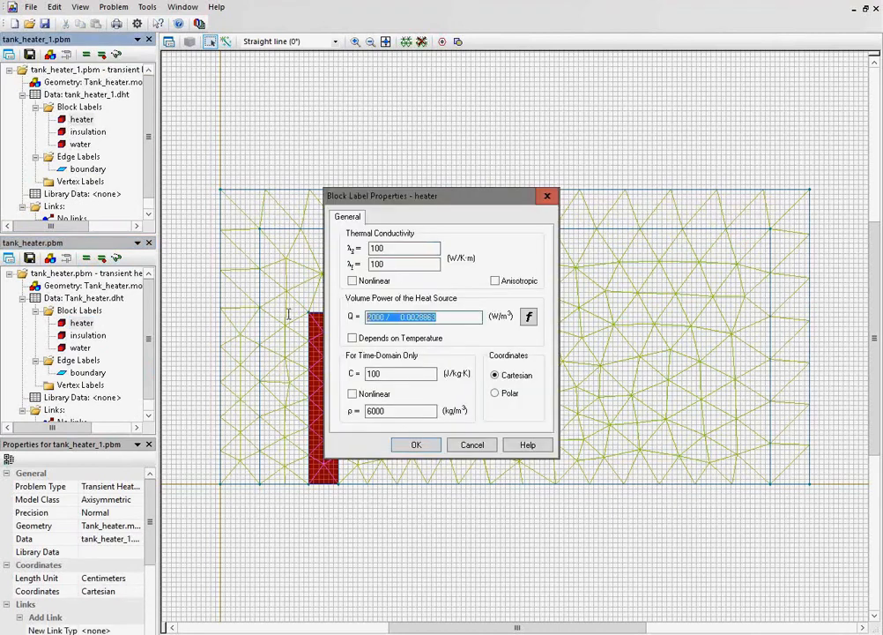
{"action": "type", "text": "0"}
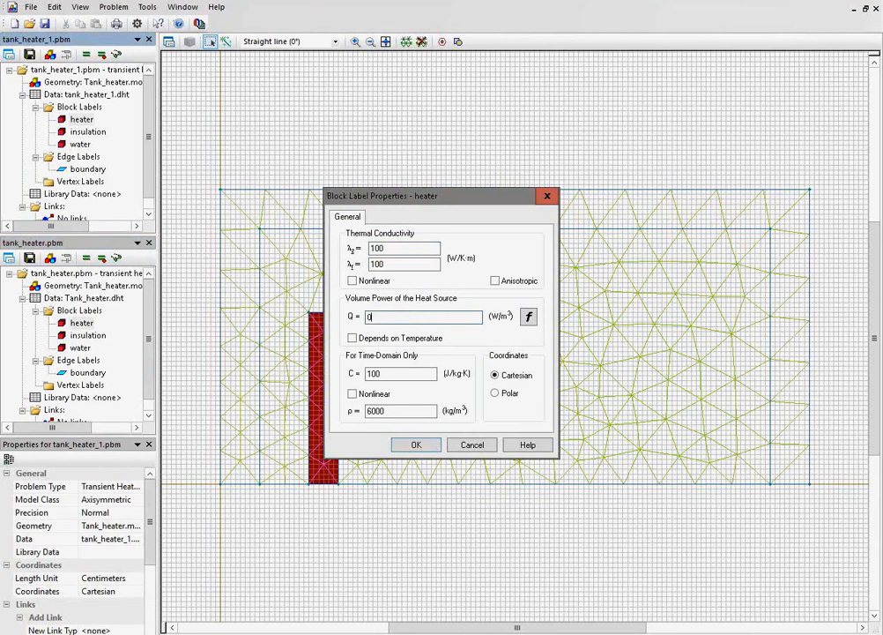
{"action": "left_click", "coordinate": [413, 445]}
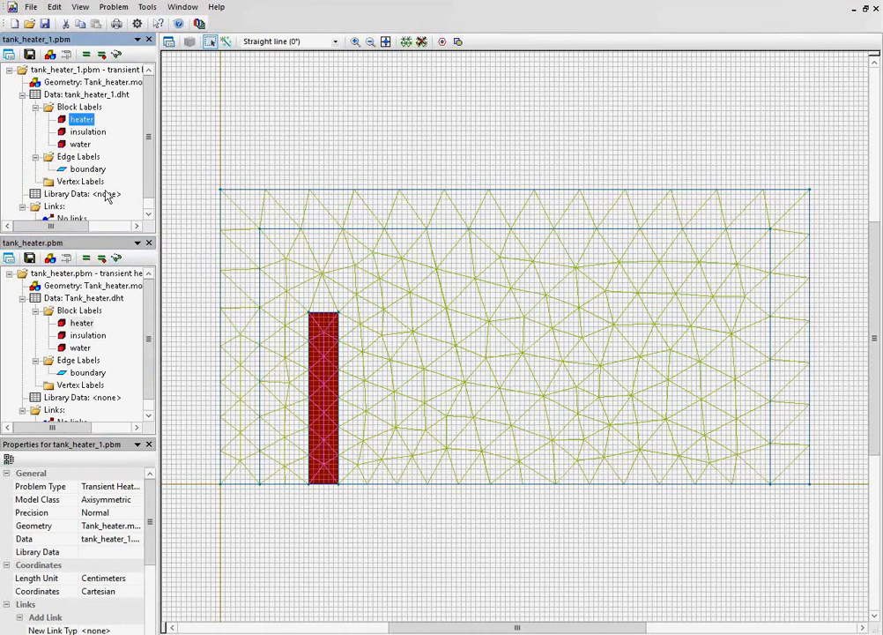
Display the solved temperature field of tank_heater and return to the tank_heater_1 problem.
{"action": "left_click", "coordinate": [91, 279]}
{"action": "left_click", "coordinate": [116, 257]}
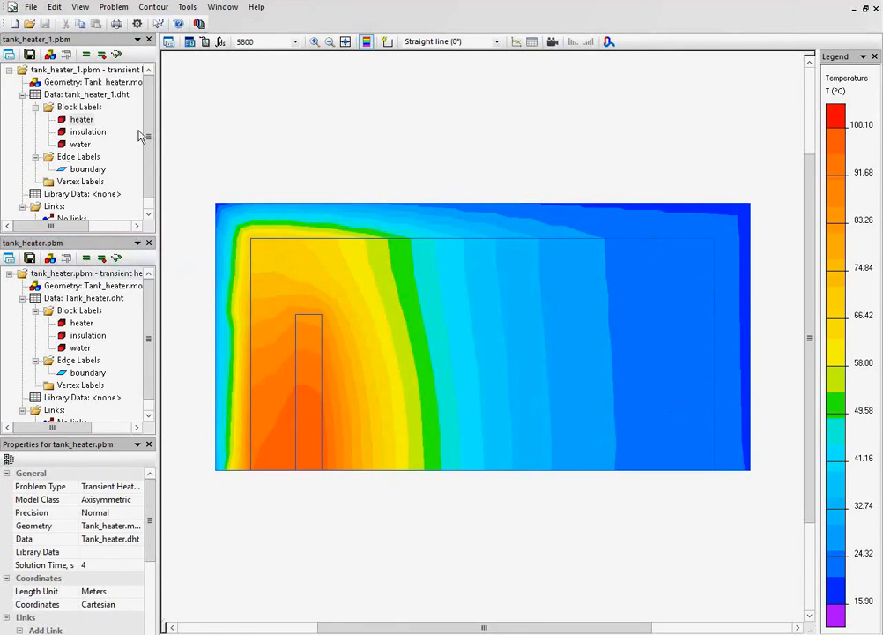
{"action": "left_click", "coordinate": [53, 77]}
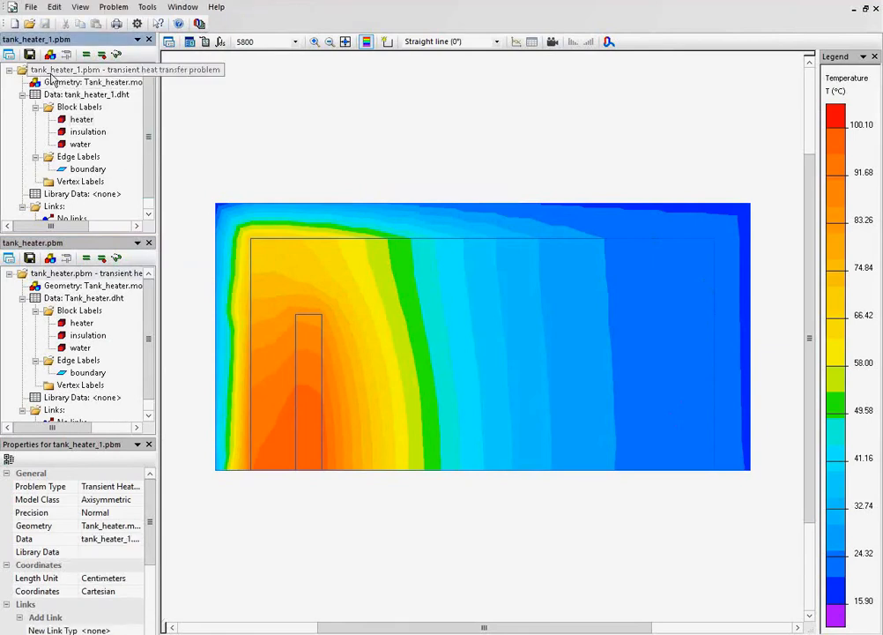
{"action": "left_click", "coordinate": [64, 69]}
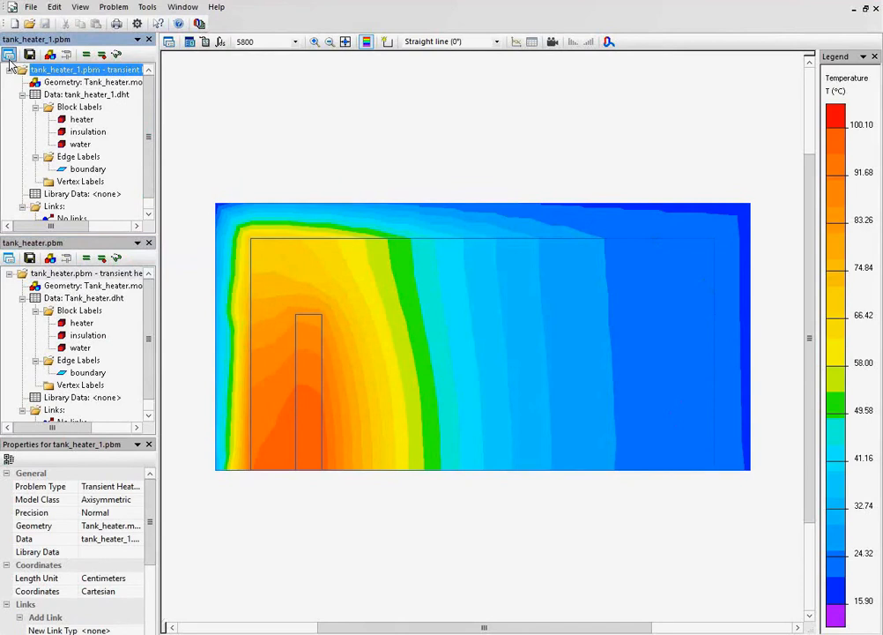
Add a Temperature field data link from tank_heater.pbm to the tank_heater_1 problem properties.
{"action": "left_click", "coordinate": [9, 56]}
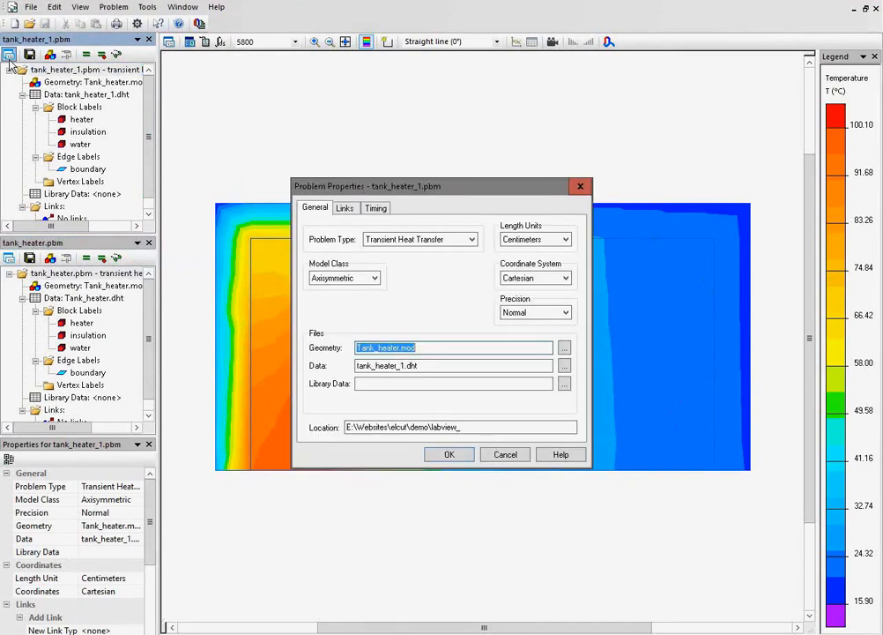
{"action": "left_click", "coordinate": [346, 210]}
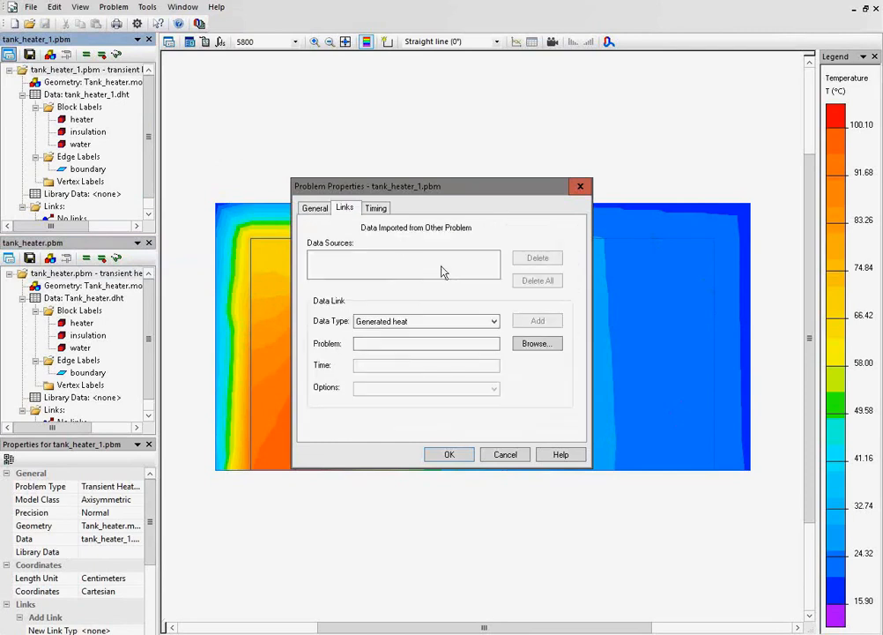
{"action": "left_click", "coordinate": [491, 323]}
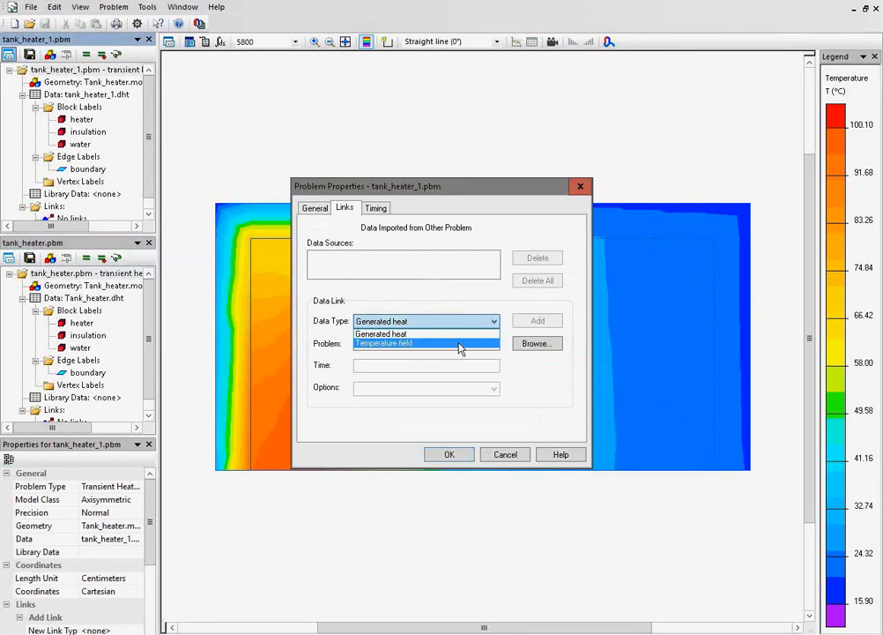
{"action": "left_click", "coordinate": [458, 344]}
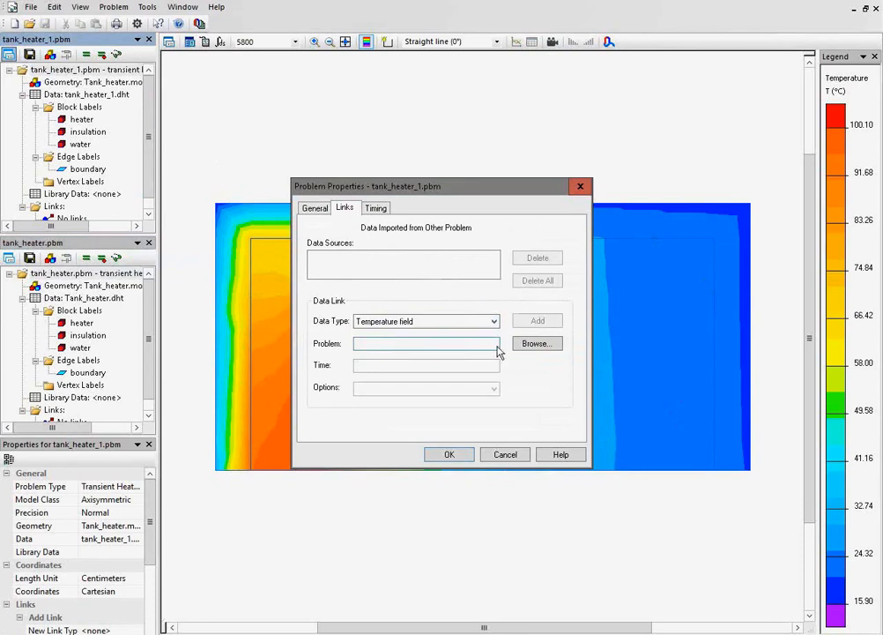
{"action": "left_click", "coordinate": [535, 345]}
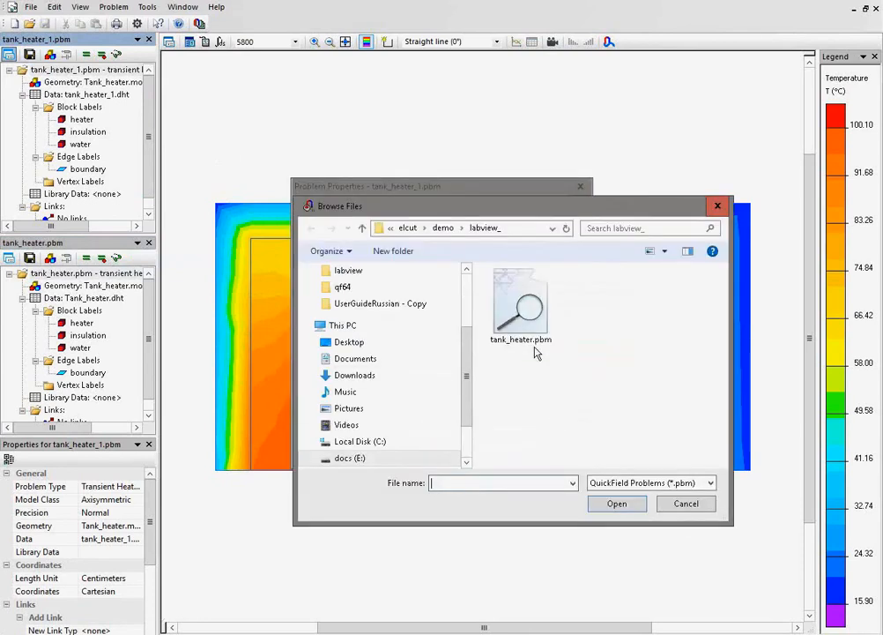
{"action": "left_click", "coordinate": [505, 326]}
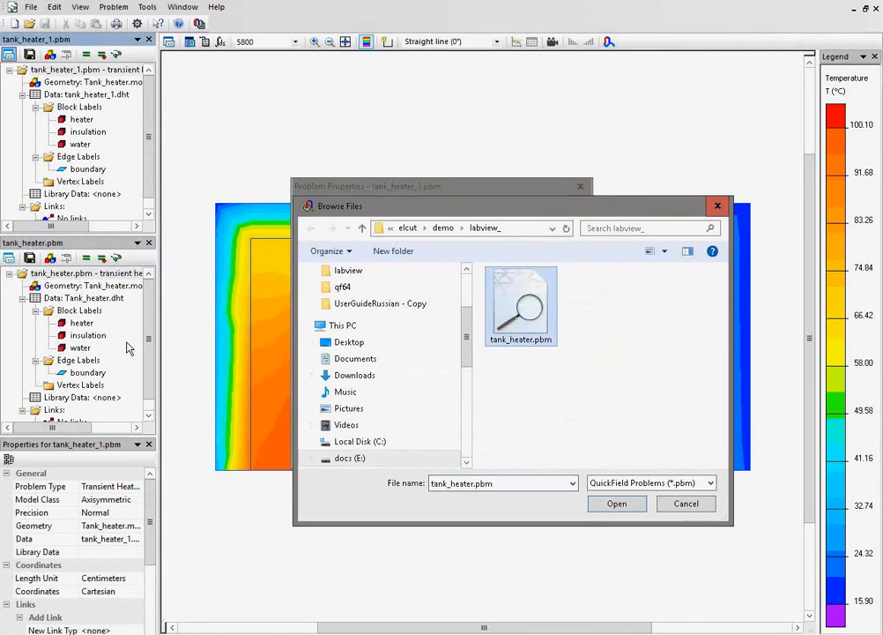
{"action": "left_click", "coordinate": [610, 507]}
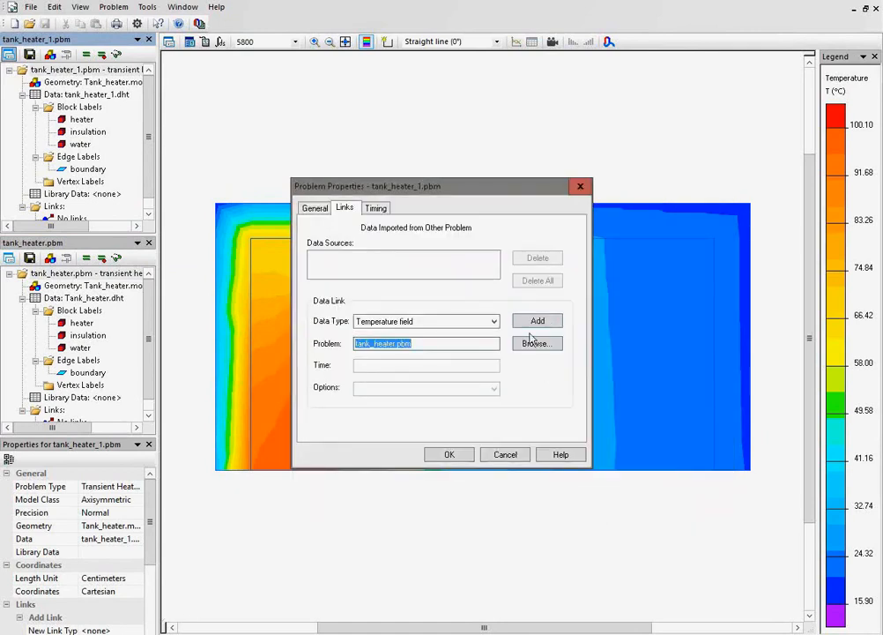
{"action": "left_click", "coordinate": [531, 325]}
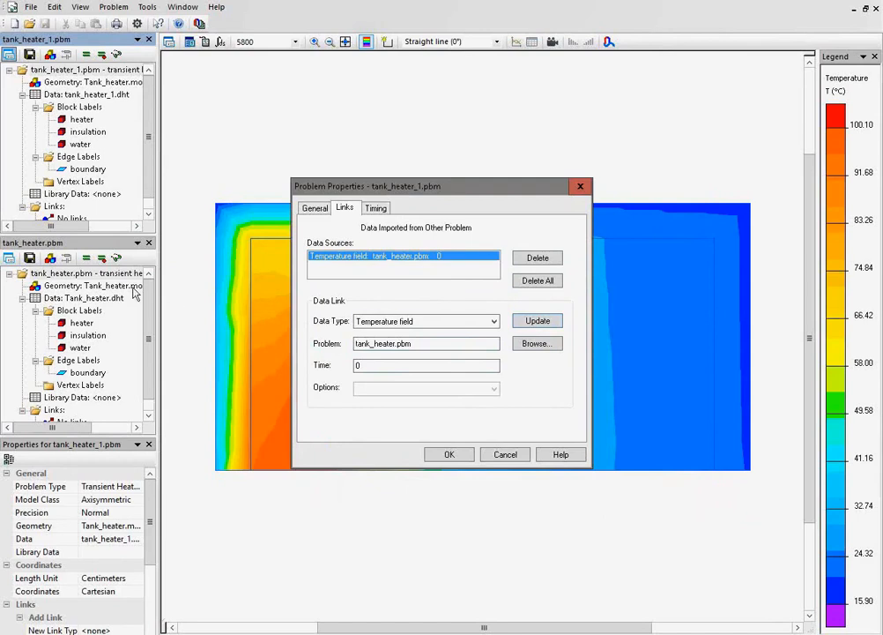
Set the time of the imported temperature field link to 5800 and apply the tank_heater_1 problem properties.
{"action": "double_click", "coordinate": [356, 366]}
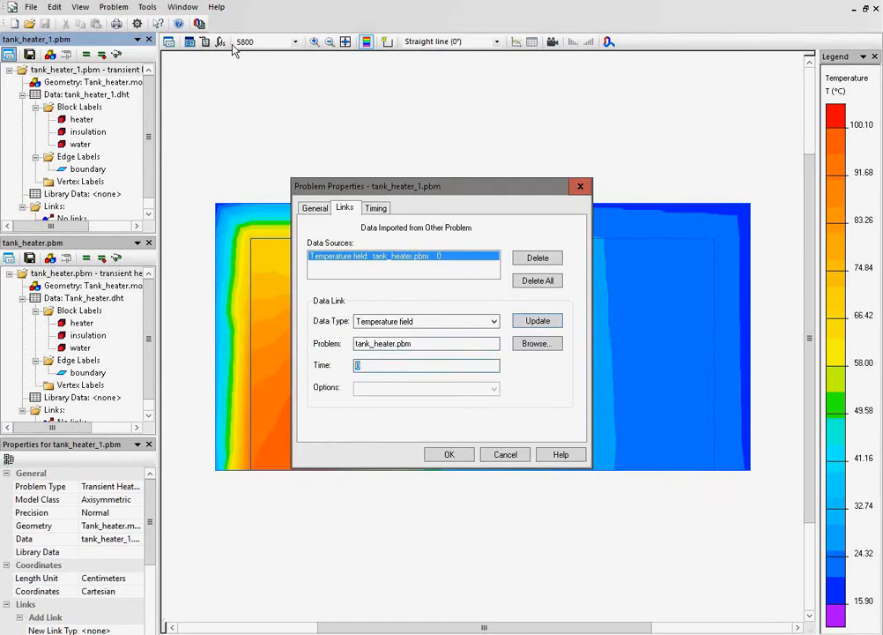
{"action": "type", "text": "5800"}
{"action": "left_click", "coordinate": [535, 326]}
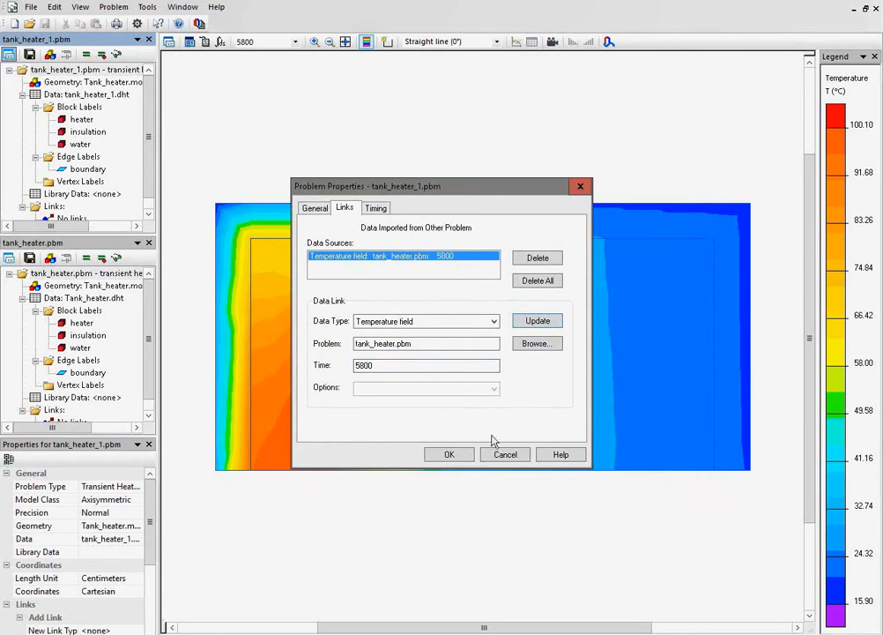
{"action": "left_click", "coordinate": [448, 455]}
Review the temperature field link in tank_heater_1 and solve the problem, saving the modified problem and data files.
{"action": "left_click", "coordinate": [80, 181]}
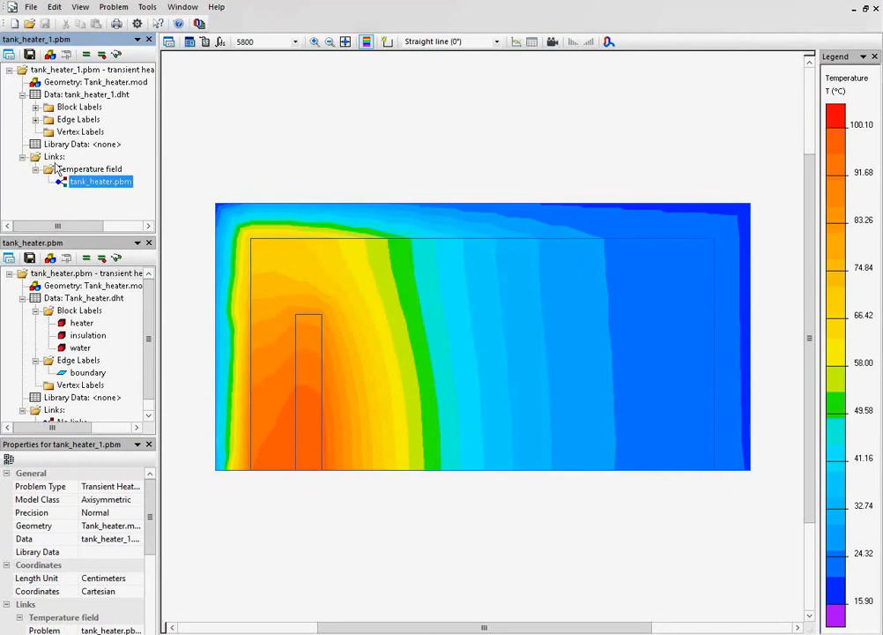
{"action": "left_click", "coordinate": [54, 159]}
{"action": "left_click", "coordinate": [93, 179]}
{"action": "left_click", "coordinate": [78, 170]}
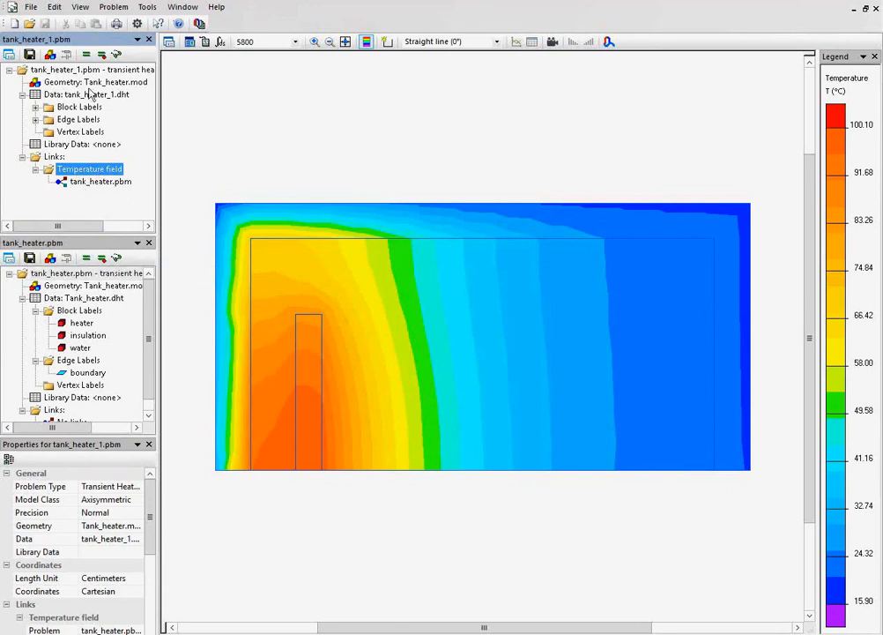
{"action": "left_click", "coordinate": [86, 54]}
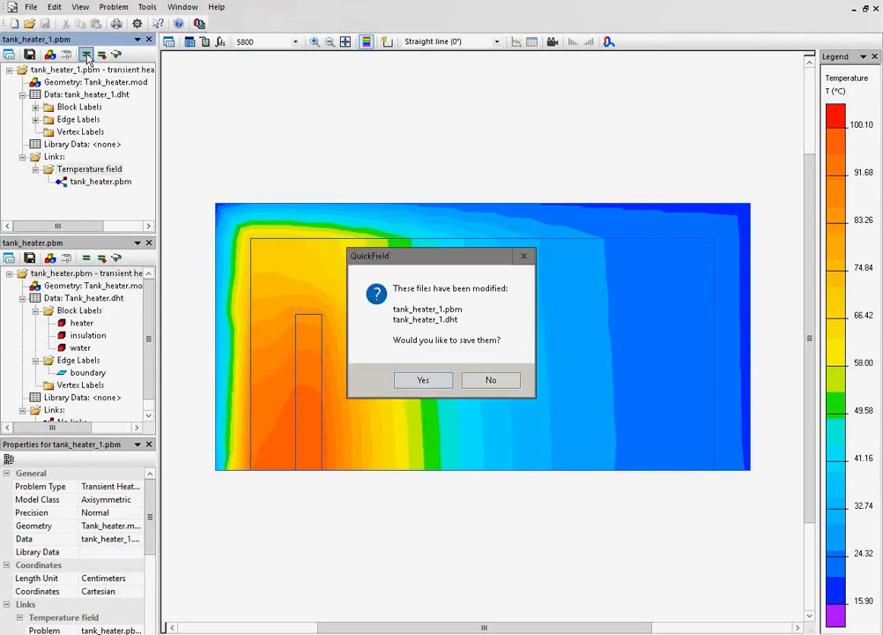
{"action": "key", "text": "Return"}
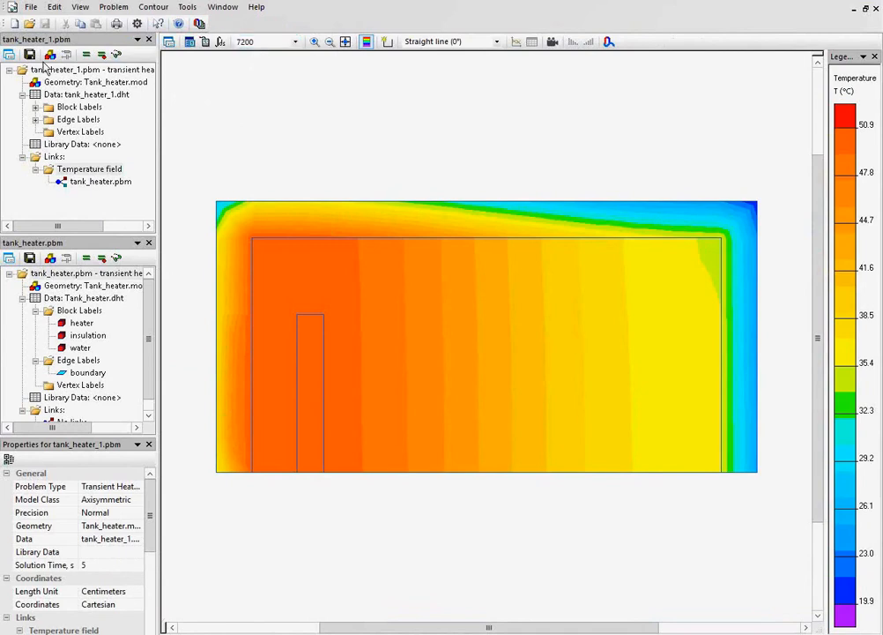
Check the heater block's heat source in tank_heater_1 and plot temperature over time near the heater's lower corner.
{"action": "left_click", "coordinate": [37, 107]}
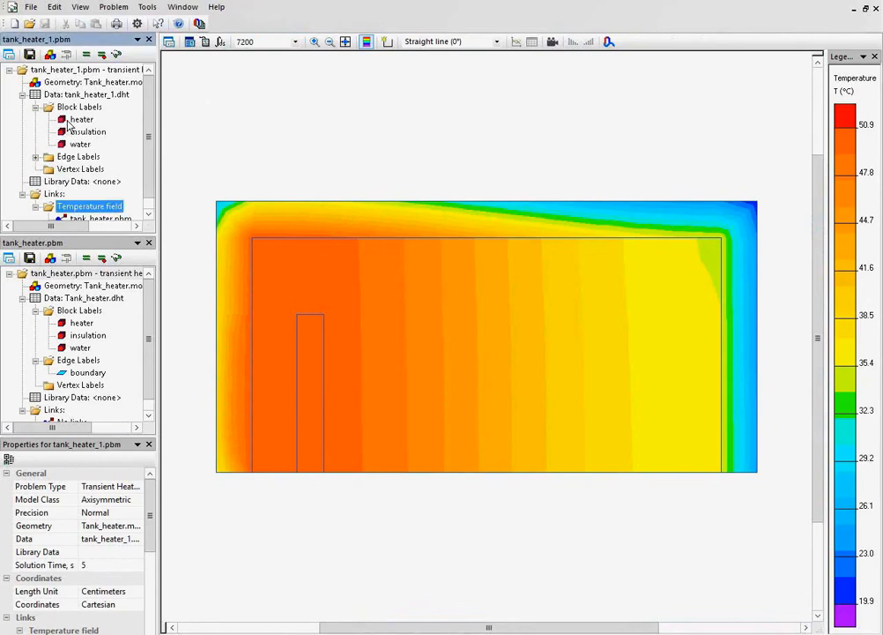
{"action": "double_click", "coordinate": [70, 122]}
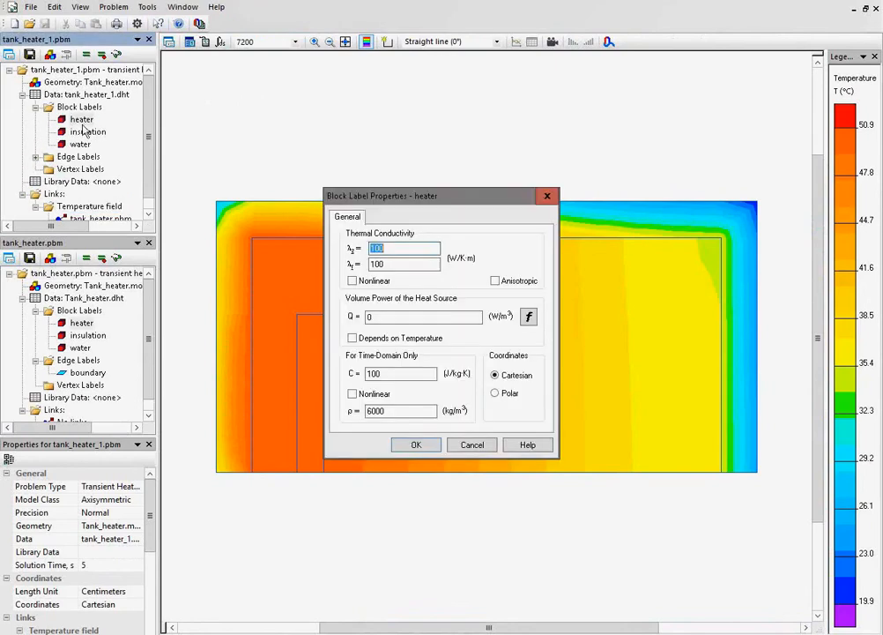
{"action": "left_click", "coordinate": [473, 445]}
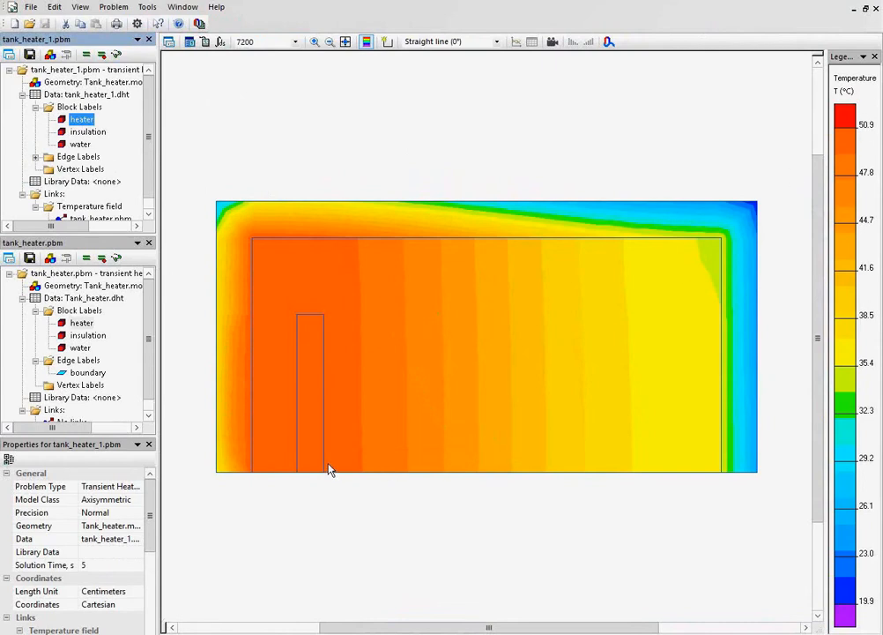
{"action": "right_click", "coordinate": [294, 469]}
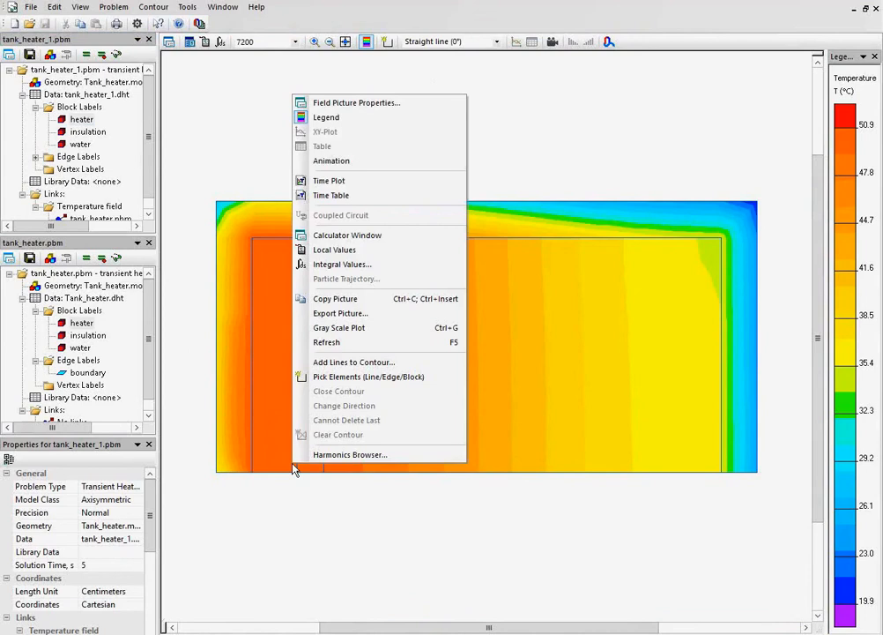
{"action": "left_click", "coordinate": [373, 192]}
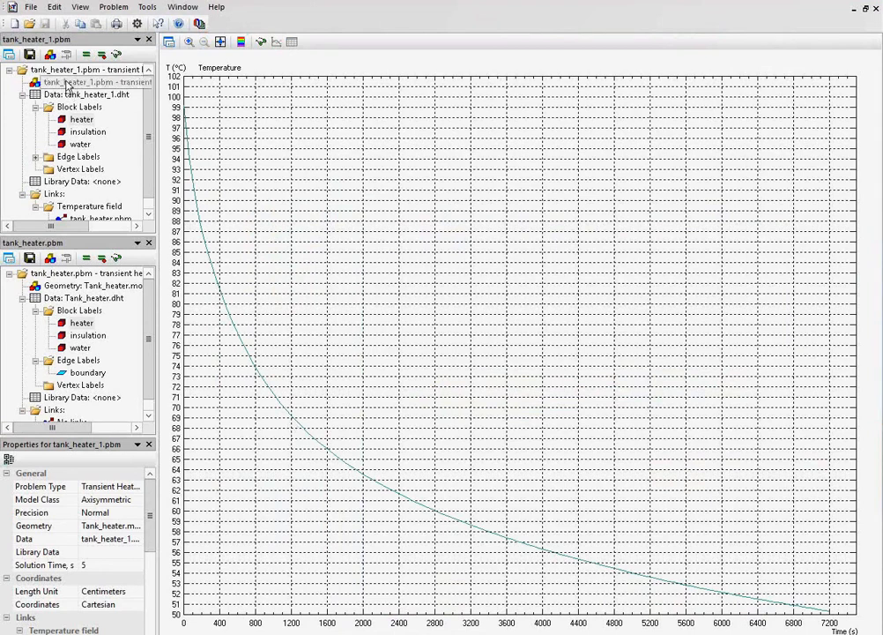
Set tank_heater_1 to calculate up to 1200 s and solve the problem again.
{"action": "left_click", "coordinate": [8, 54]}
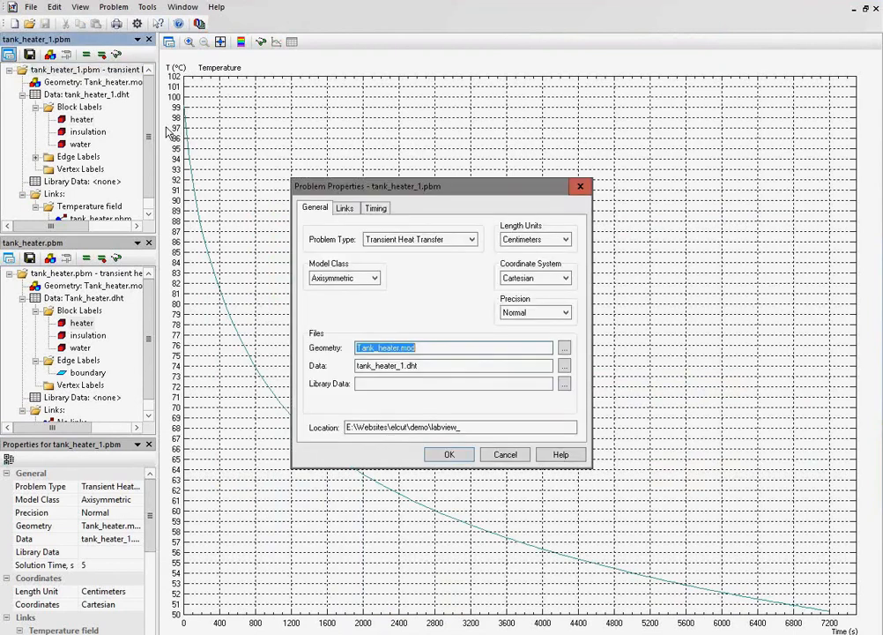
{"action": "left_click", "coordinate": [376, 210]}
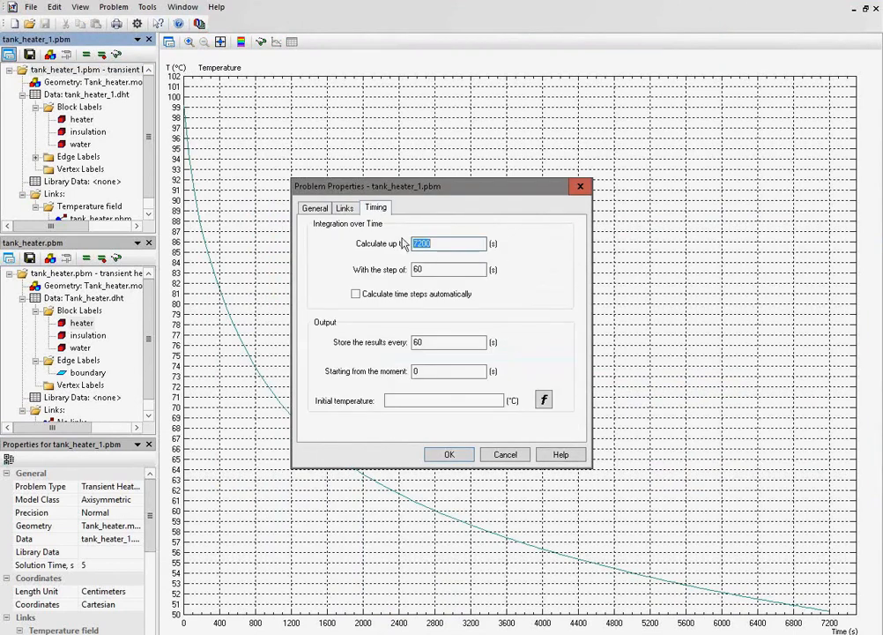
{"action": "type", "text": "120"}
{"action": "left_click", "coordinate": [449, 453]}
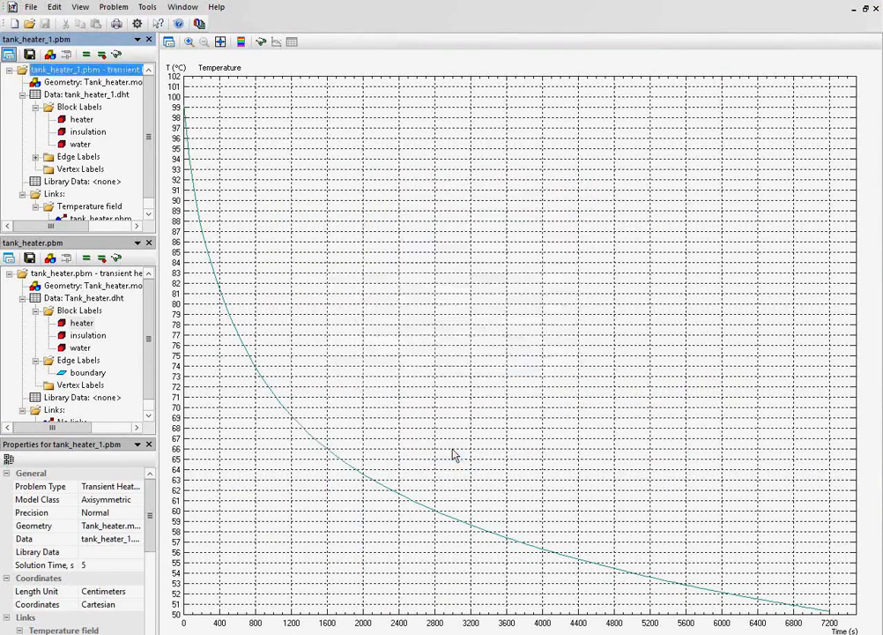
{"action": "key", "text": "Return"}
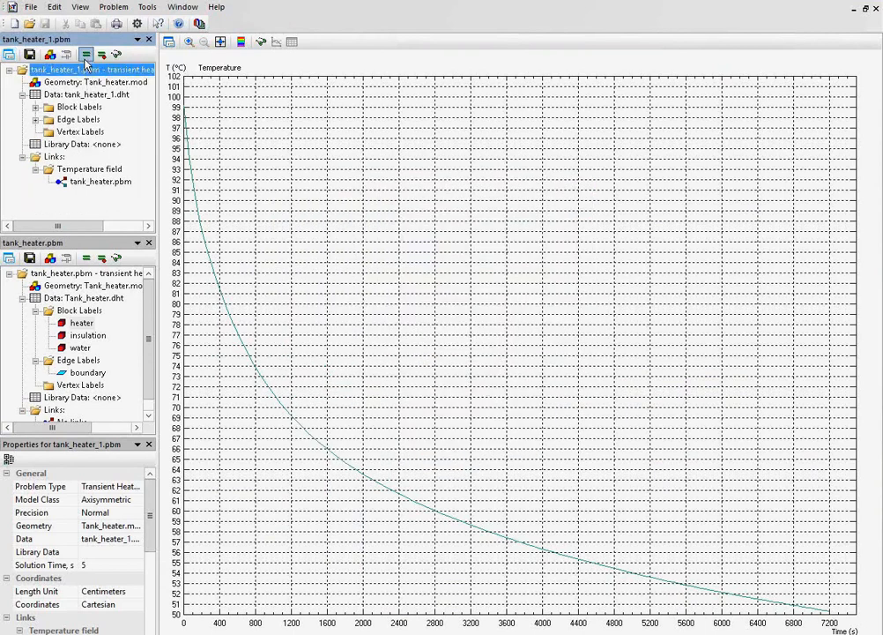
{"action": "left_click", "coordinate": [86, 56]}
{"action": "key", "text": "Return"}
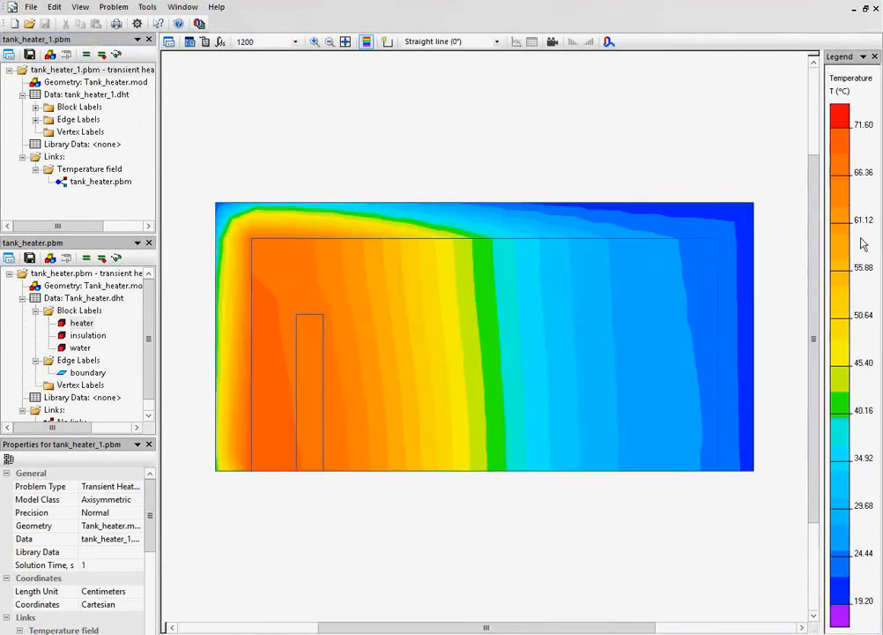
View the tank_heater_1 temperature field at time 0 and at 60 s.
{"action": "left_click", "coordinate": [292, 44]}
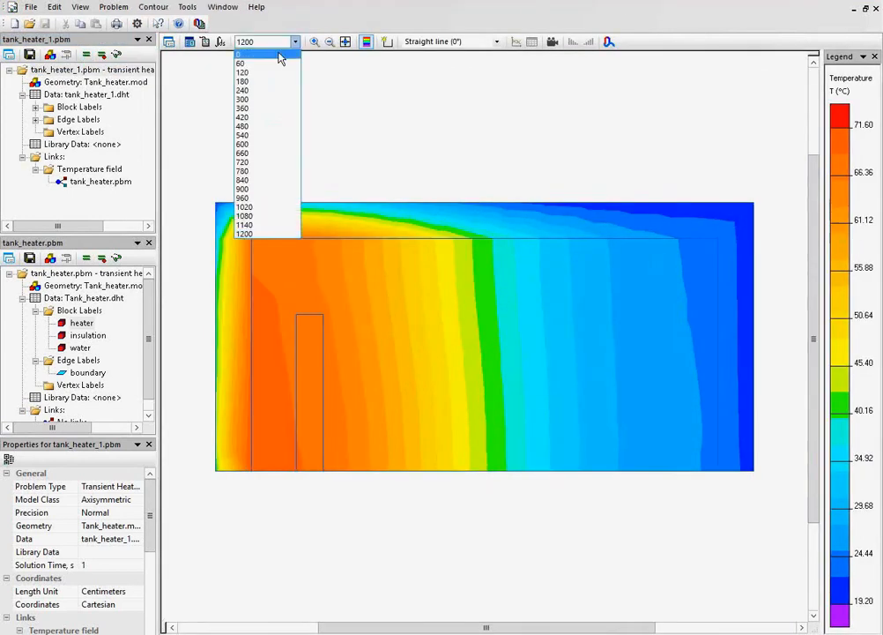
{"action": "left_click", "coordinate": [280, 57]}
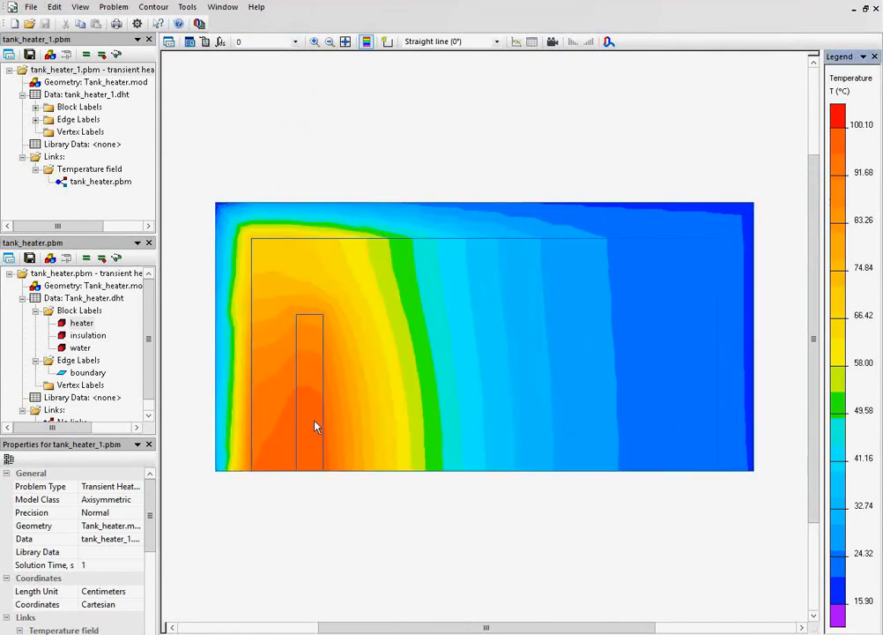
{"action": "left_click", "coordinate": [295, 41]}
{"action": "left_click", "coordinate": [275, 71]}
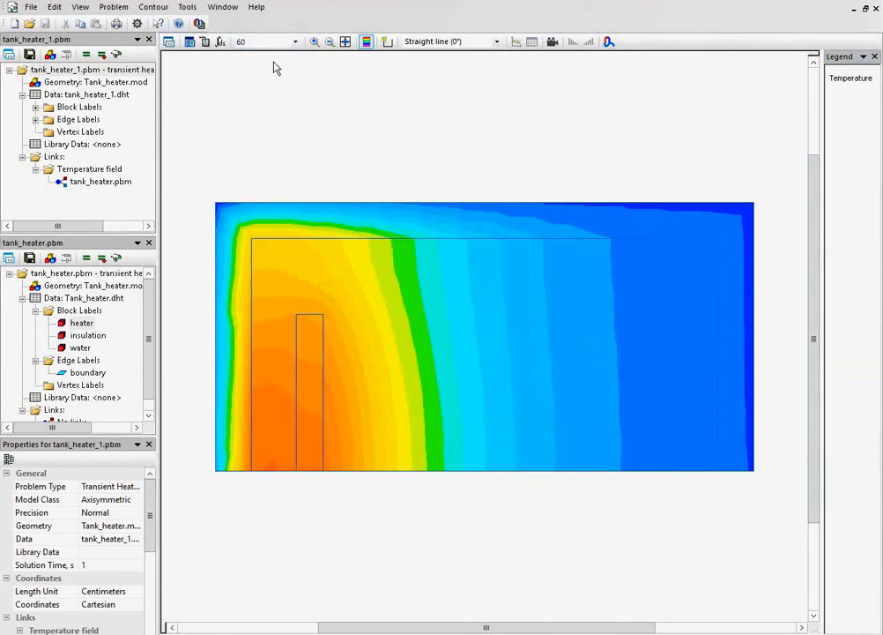
Step through the tank_heater_1 temperature field at successive times up to 1200 s and list the problem's block labels.
{"action": "key", "text": "Down"}
{"action": "key", "text": "Down"}
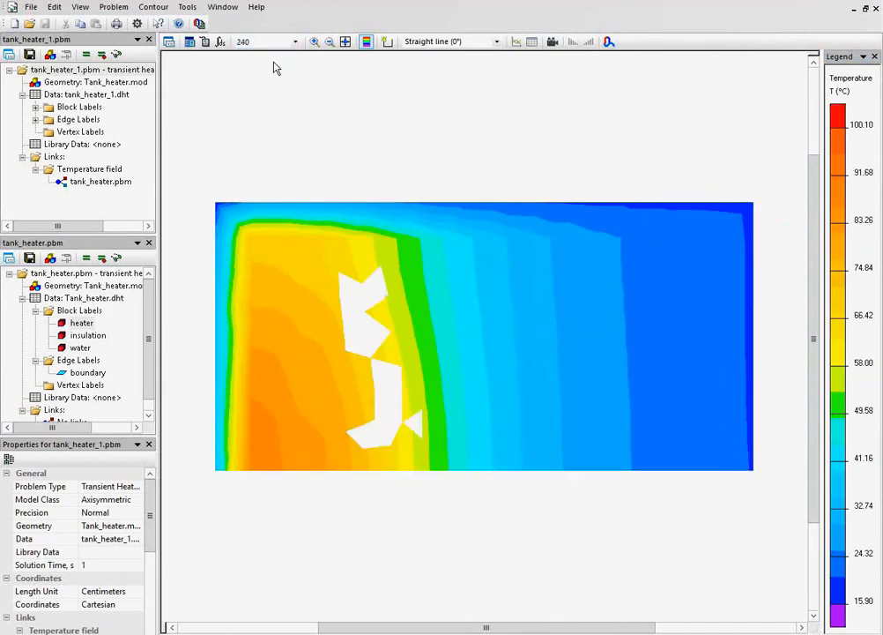
{"action": "key", "text": "Down"}
{"action": "key", "text": "Down"}
{"action": "key", "text": "Down"}
{"action": "key", "text": "Down"}
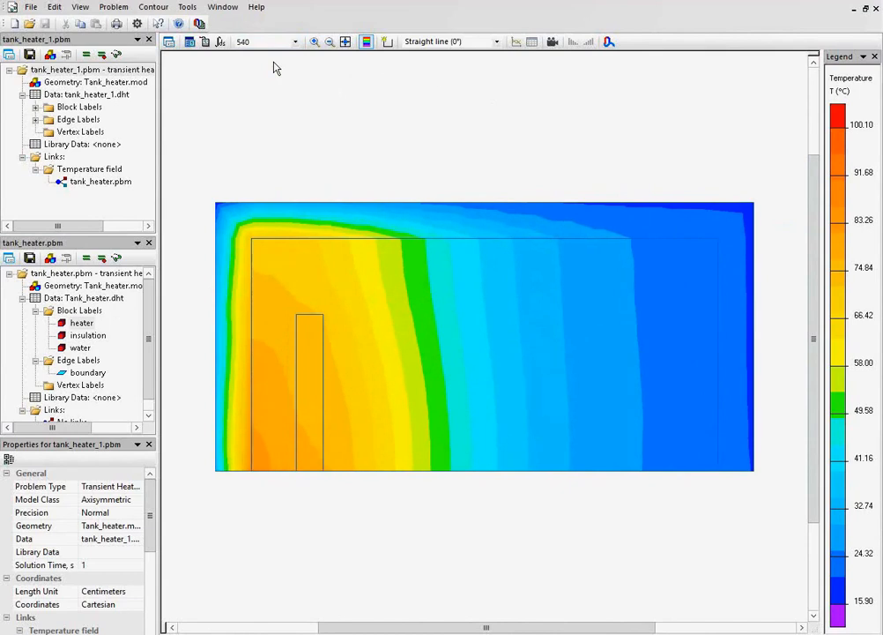
{"action": "key", "text": "Down"}
{"action": "key", "text": "Down"}
{"action": "key", "text": "Down"}
{"action": "key", "text": "Down"}
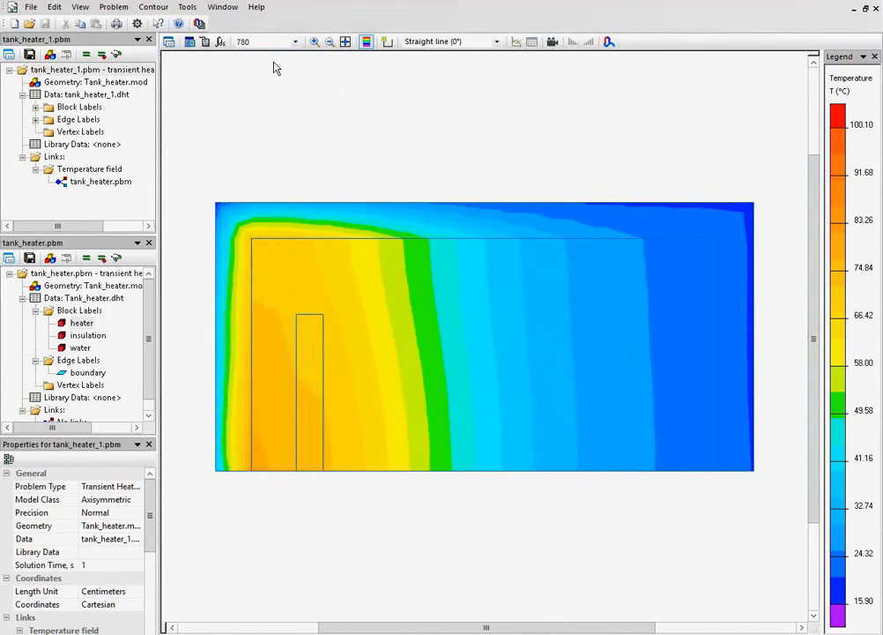
{"action": "key", "text": "Down"}
{"action": "key", "text": "Down"}
{"action": "key", "text": "Down"}
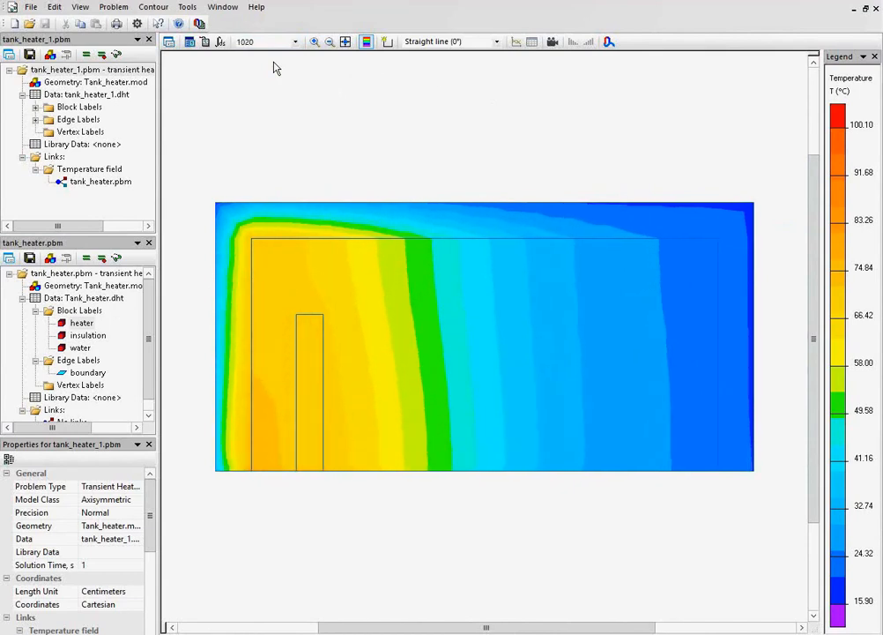
{"action": "key", "text": "Down"}
{"action": "key", "text": "Down"}
{"action": "key", "text": "Down"}
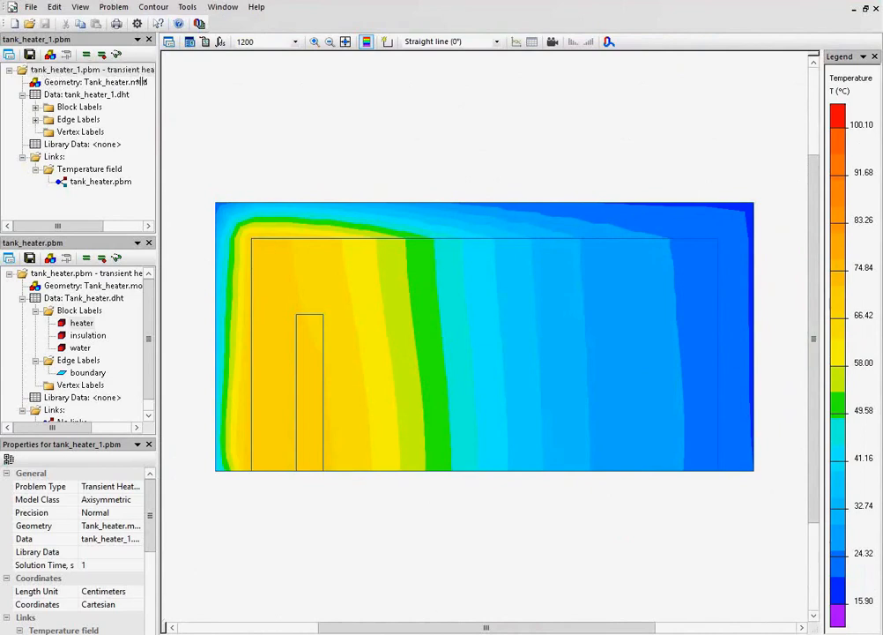
{"action": "left_click", "coordinate": [106, 83]}
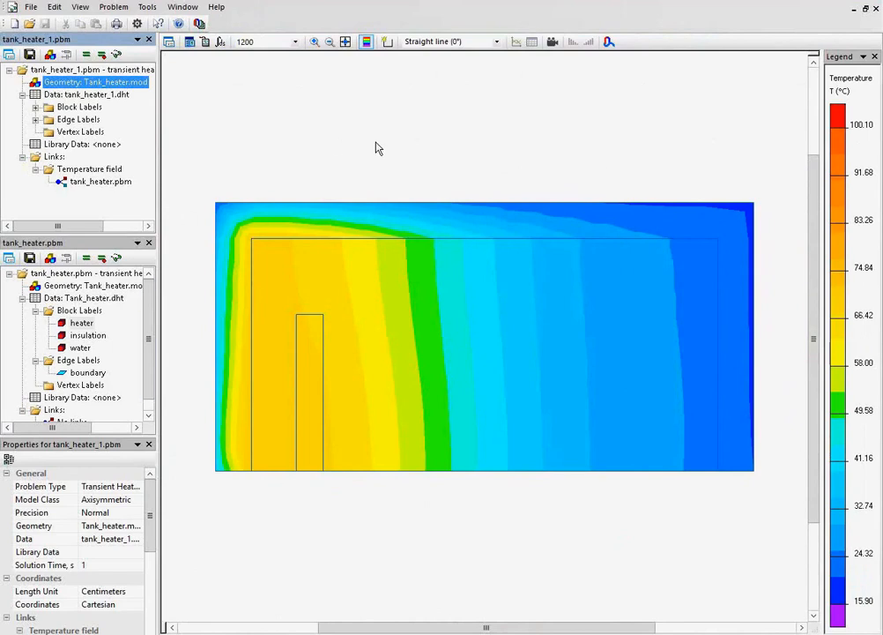
{"action": "left_click", "coordinate": [35, 106]}
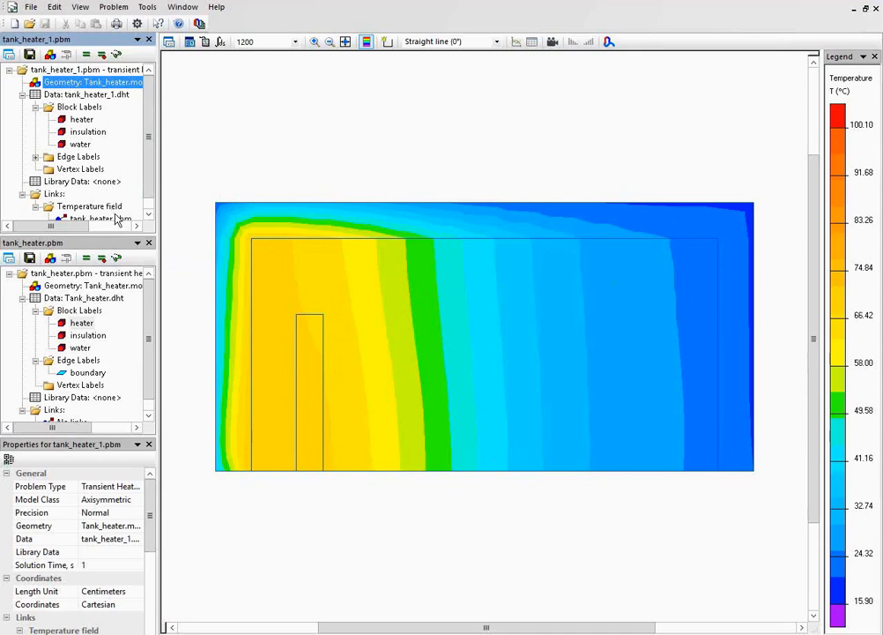
Add a Temperature field data link to the tank_heater problem, importing from tank_heater_1.pbm.
{"action": "left_click", "coordinate": [100, 275]}
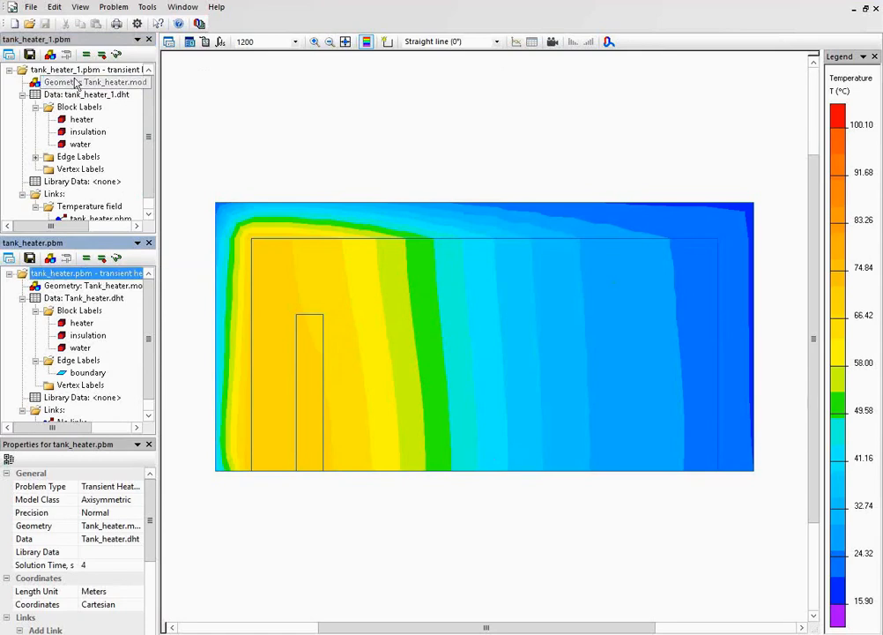
{"action": "left_click", "coordinate": [9, 259]}
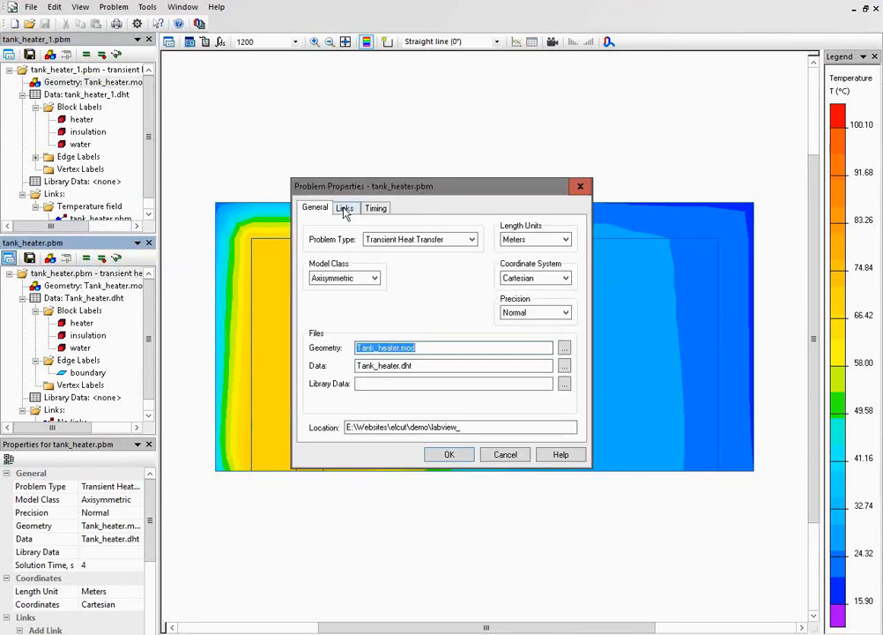
{"action": "left_click", "coordinate": [345, 208]}
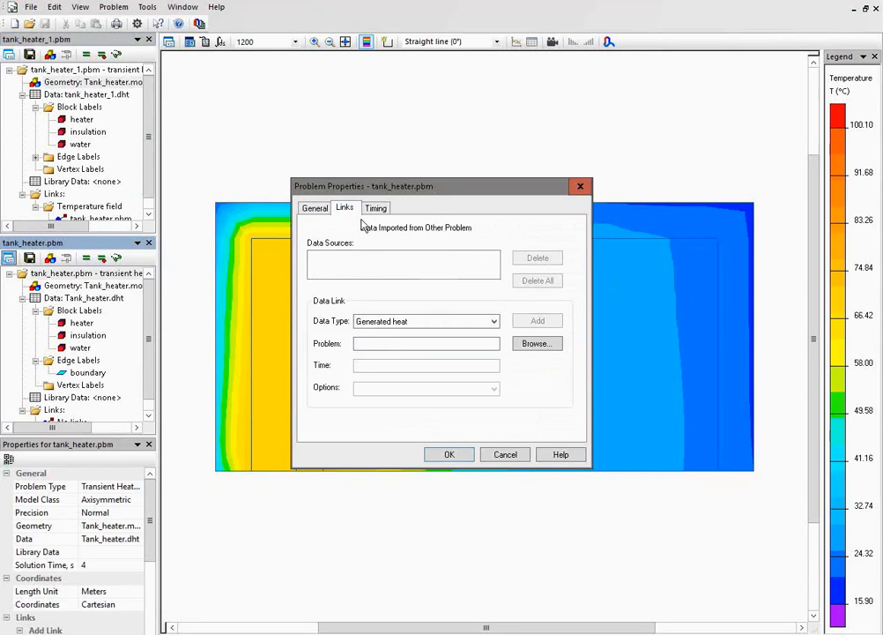
{"action": "left_click", "coordinate": [479, 322]}
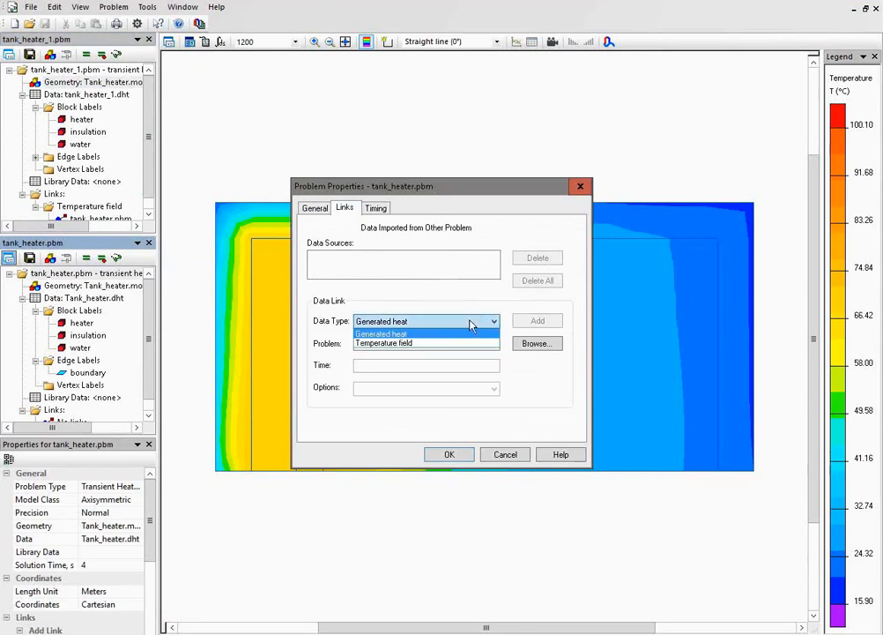
{"action": "left_click", "coordinate": [458, 344]}
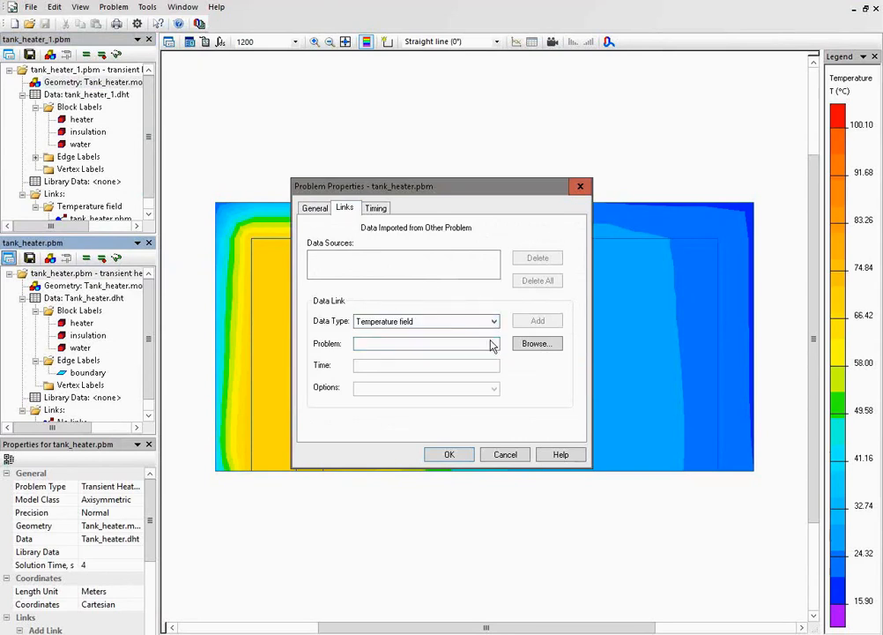
{"action": "left_click", "coordinate": [532, 345]}
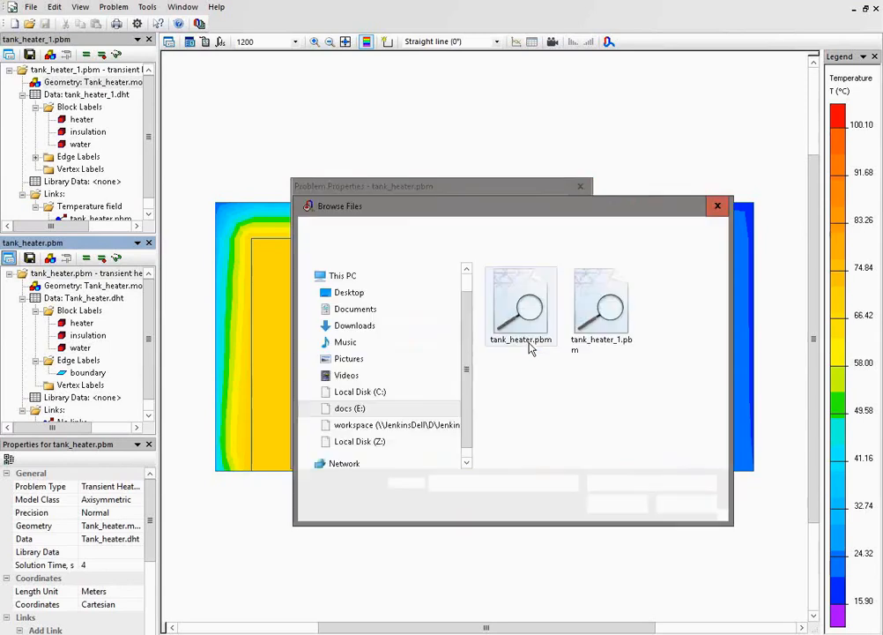
{"action": "double_click", "coordinate": [606, 327]}
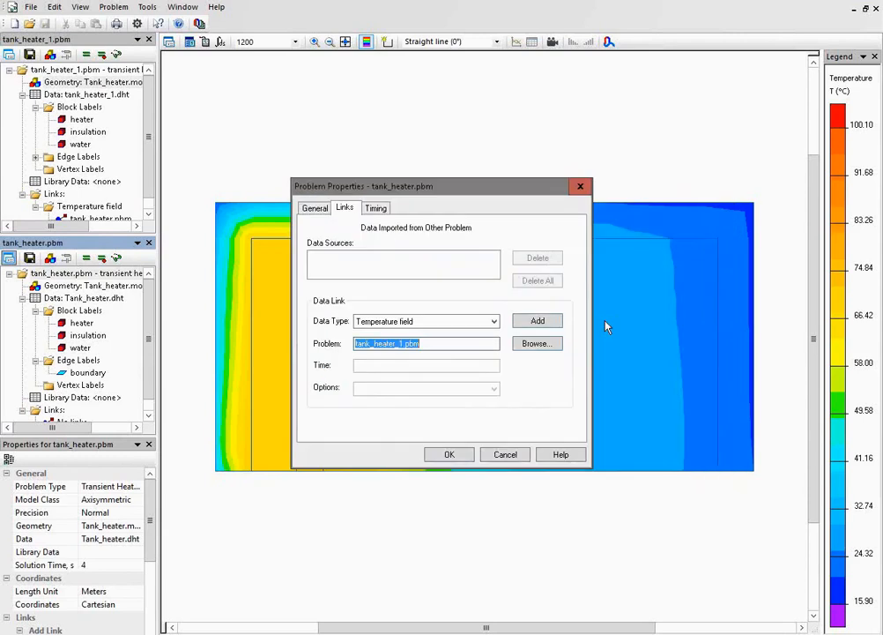
{"action": "left_click", "coordinate": [539, 321]}
Set the tank_heater link's import time to 1200 s and apply the change, accepting invalidation of the solution results.
{"action": "double_click", "coordinate": [394, 364]}
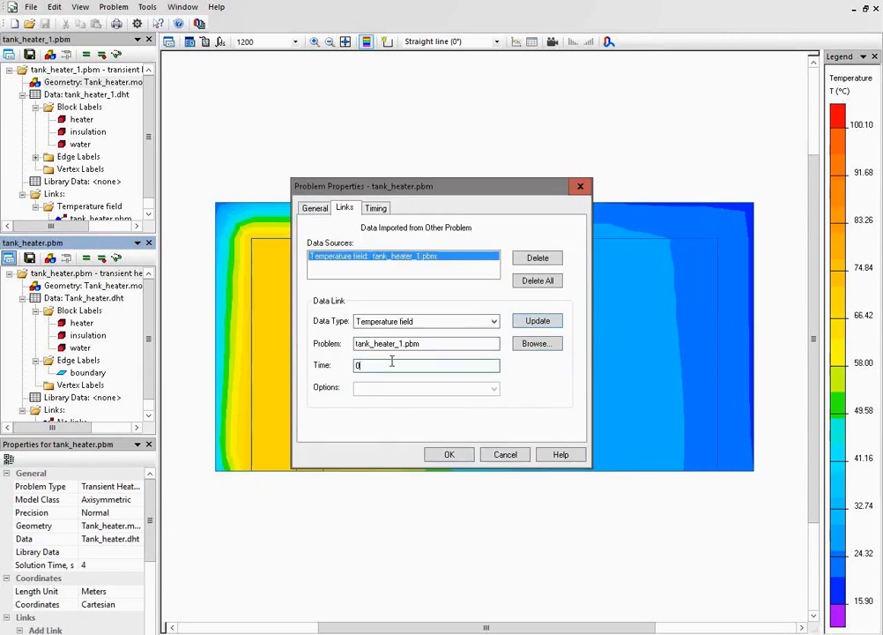
{"action": "type", "text": "1200"}
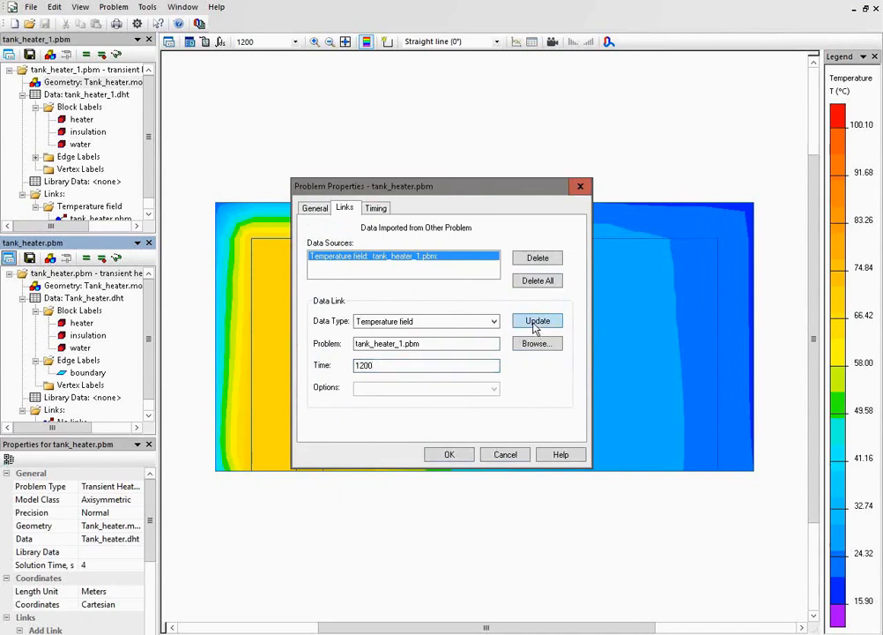
{"action": "left_click", "coordinate": [449, 454]}
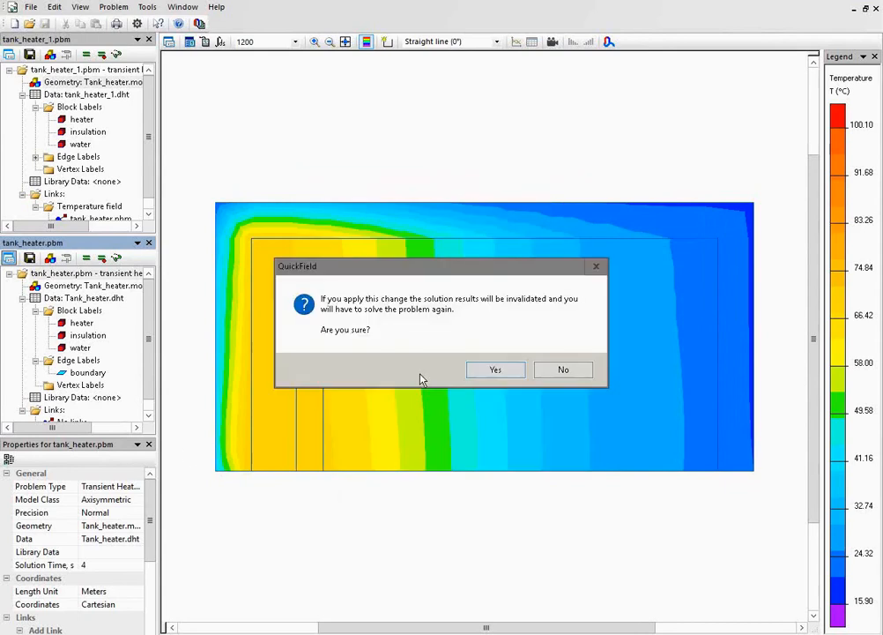
{"action": "left_click", "coordinate": [496, 369]}
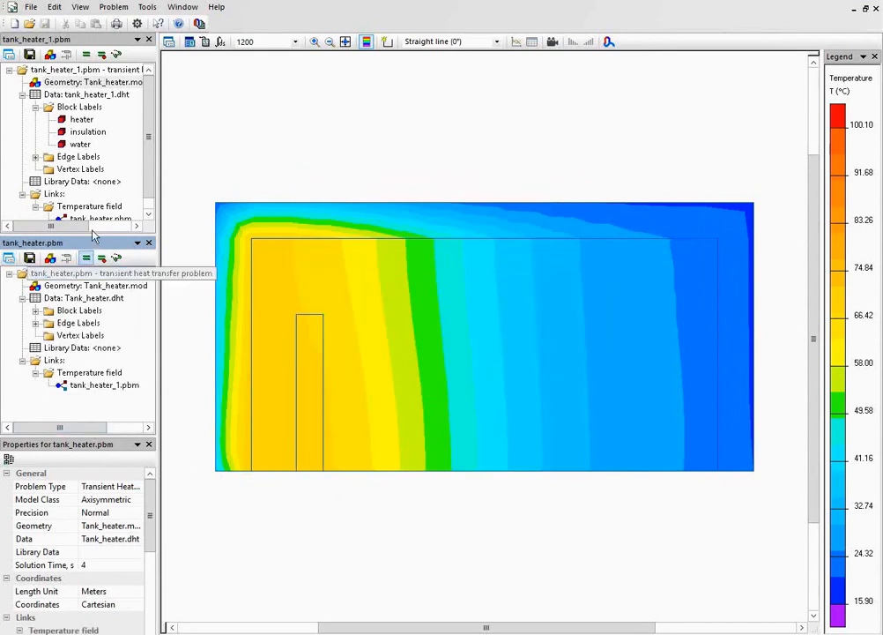
Collapse the tank_heater_1 data and compare the temperature field link entries of both problems.
{"action": "left_click", "coordinate": [22, 94]}
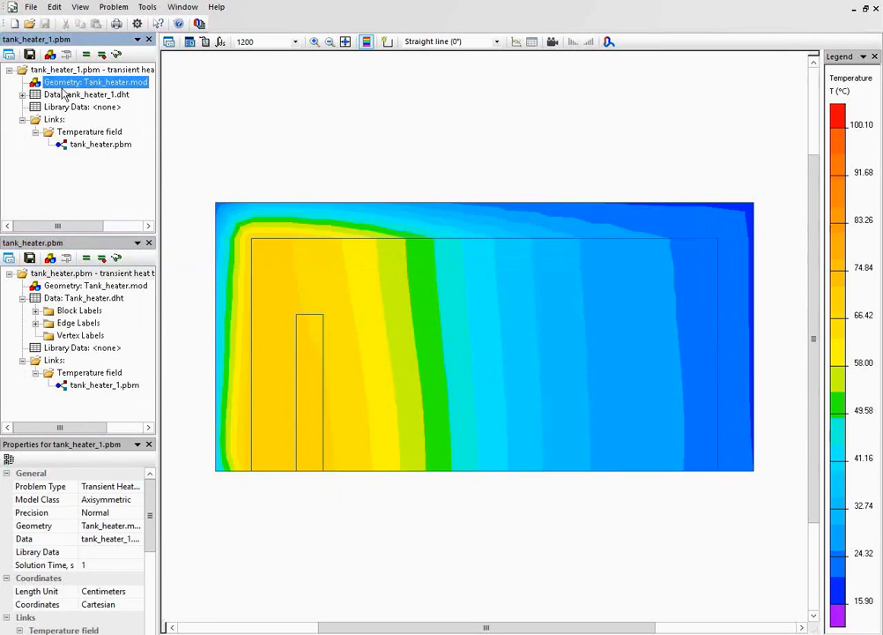
{"action": "left_click", "coordinate": [88, 144]}
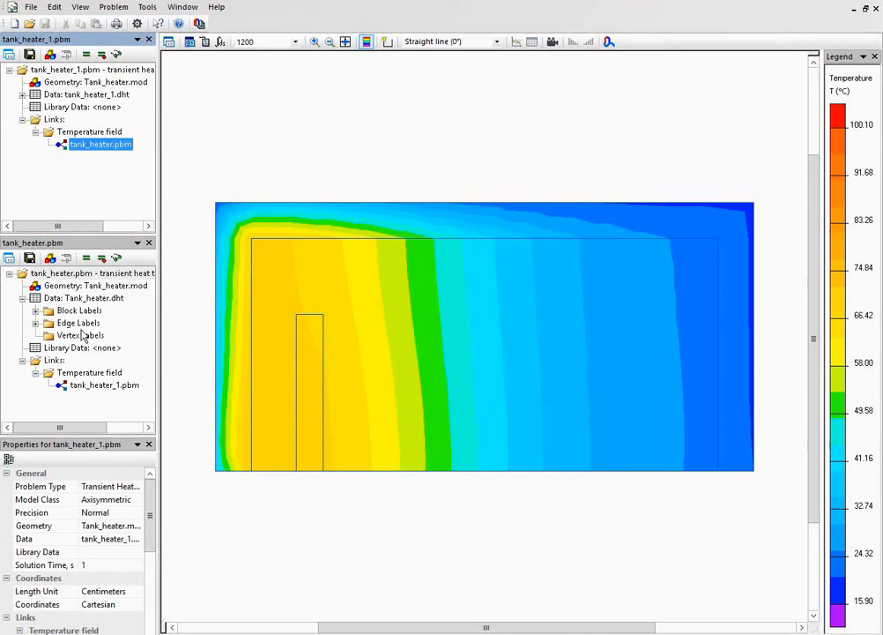
{"action": "left_click", "coordinate": [90, 388]}
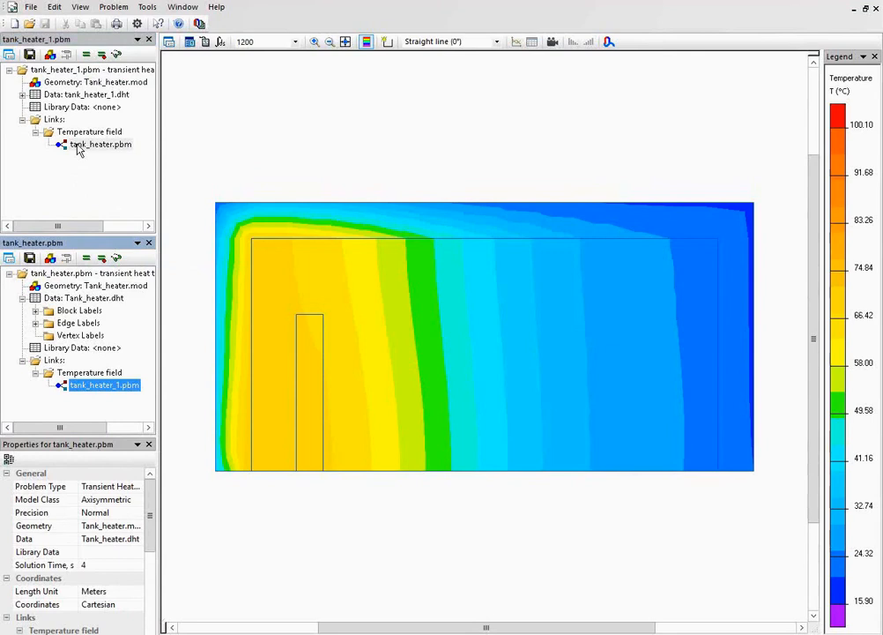
Set the tank_heater timing to calculate up to 60 s with a 10 s step, storing results every 10 s.
{"action": "left_click", "coordinate": [7, 259]}
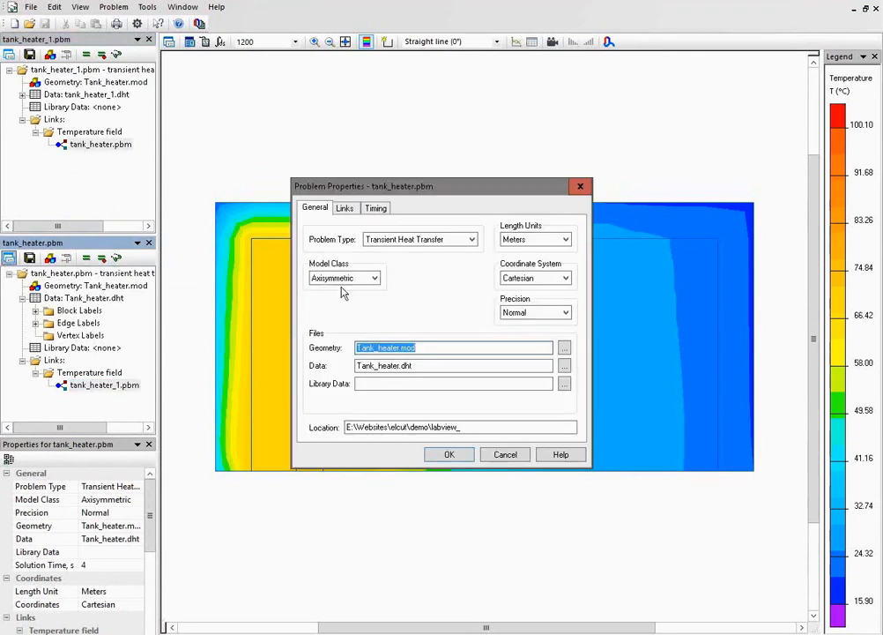
{"action": "left_click", "coordinate": [374, 210]}
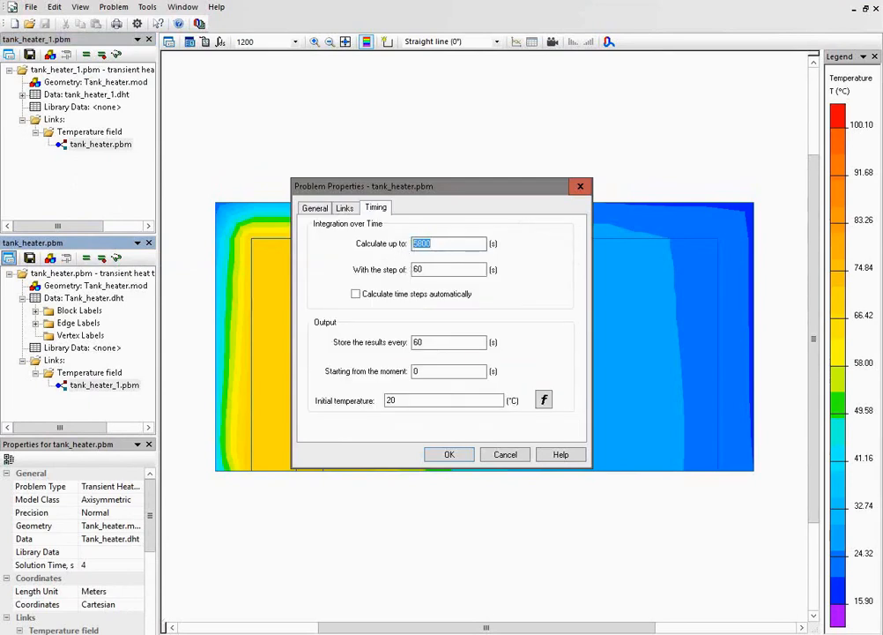
{"action": "type", "text": "60"}
{"action": "left_click_drag", "start_coordinate": [428, 270], "coordinate": [395, 275]}
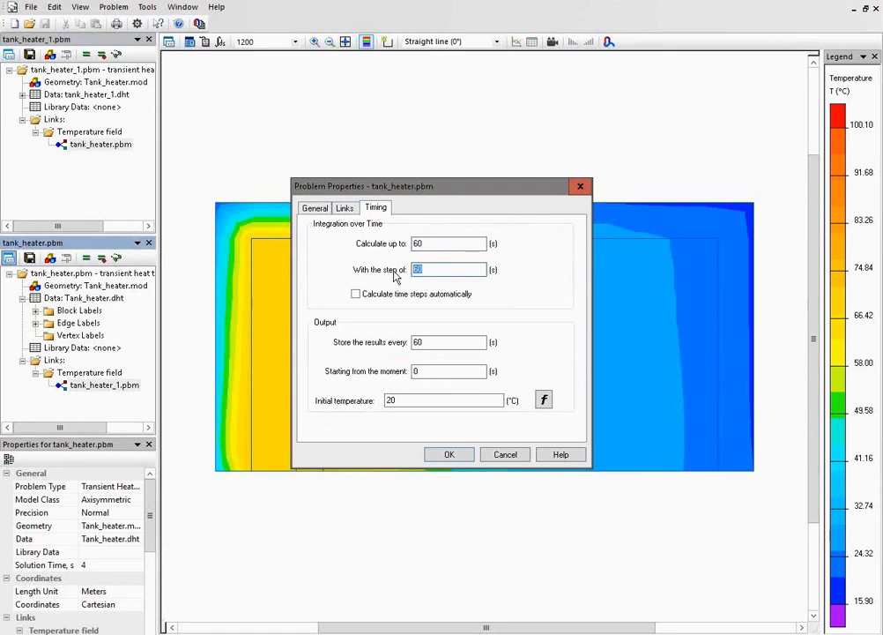
{"action": "type", "text": "10"}
{"action": "double_click", "coordinate": [423, 342]}
{"action": "type", "text": "10"}
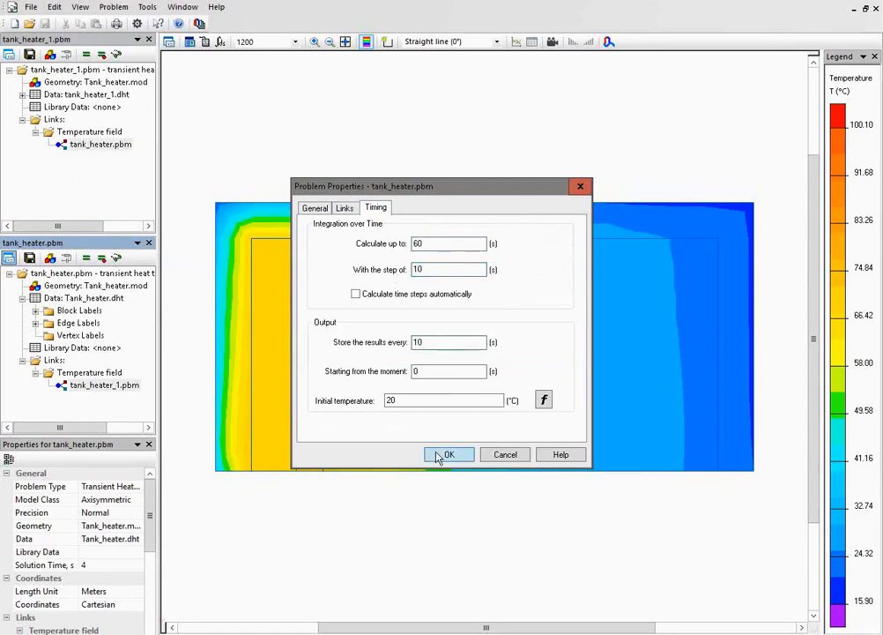
{"action": "left_click", "coordinate": [444, 455]}
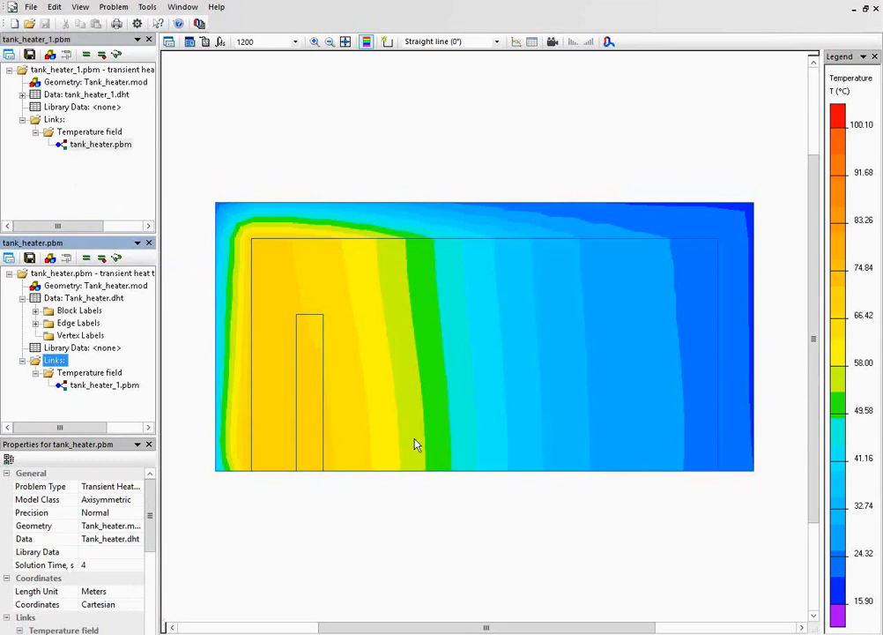
Solve the tank_heater problem and display its temperature field.
{"action": "left_click", "coordinate": [86, 258]}
{"action": "key", "text": "Return"}
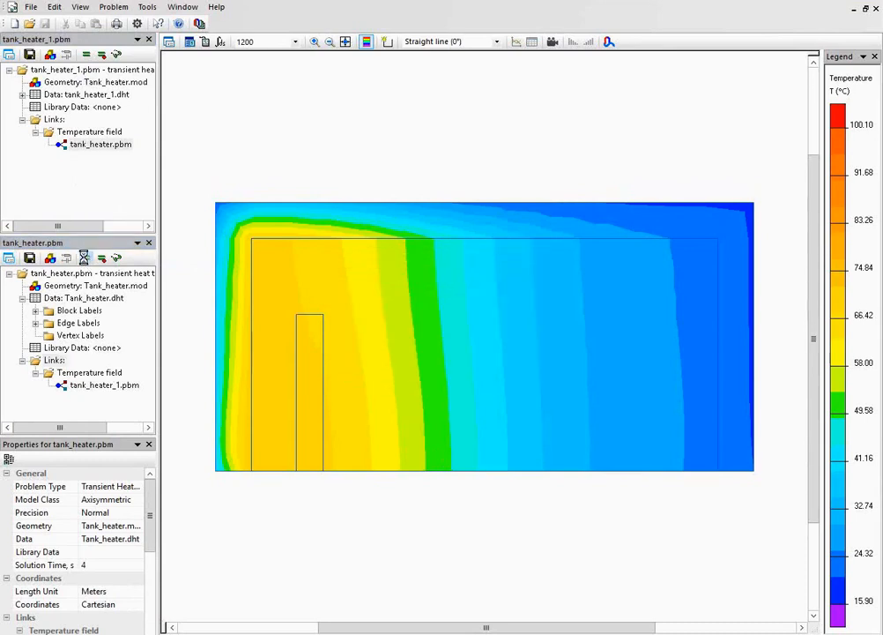
{"action": "key", "text": "Return"}
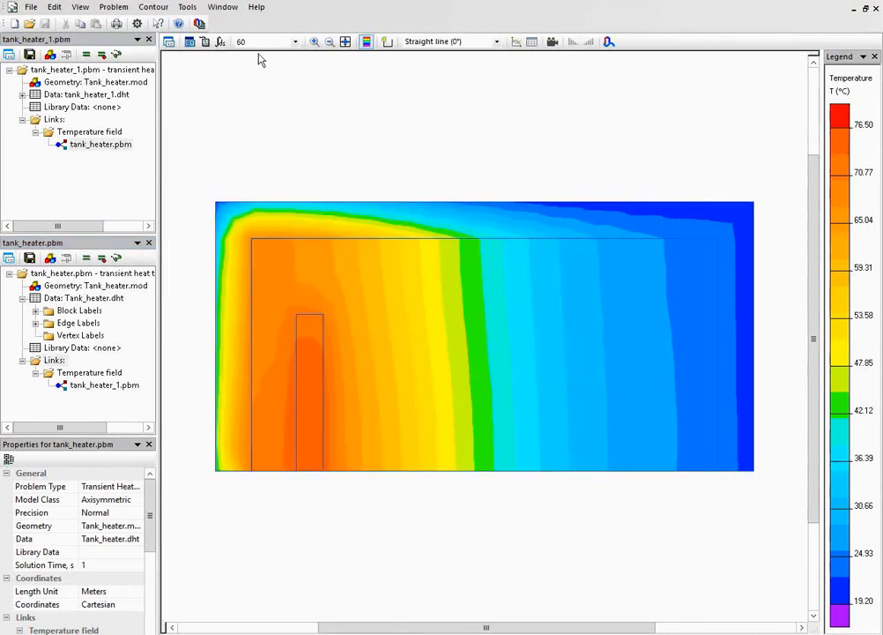
Set the tank_heater_1 timing to calculate up to 60 s with a 10 s step, storing results every 10 s.
{"action": "left_click", "coordinate": [63, 70]}
{"action": "left_click", "coordinate": [8, 55]}
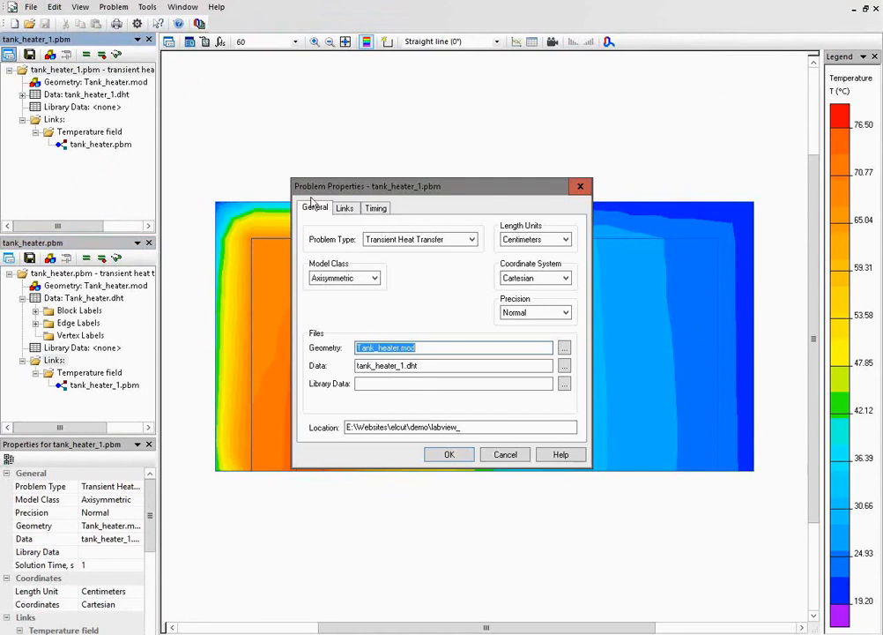
{"action": "left_click", "coordinate": [374, 208]}
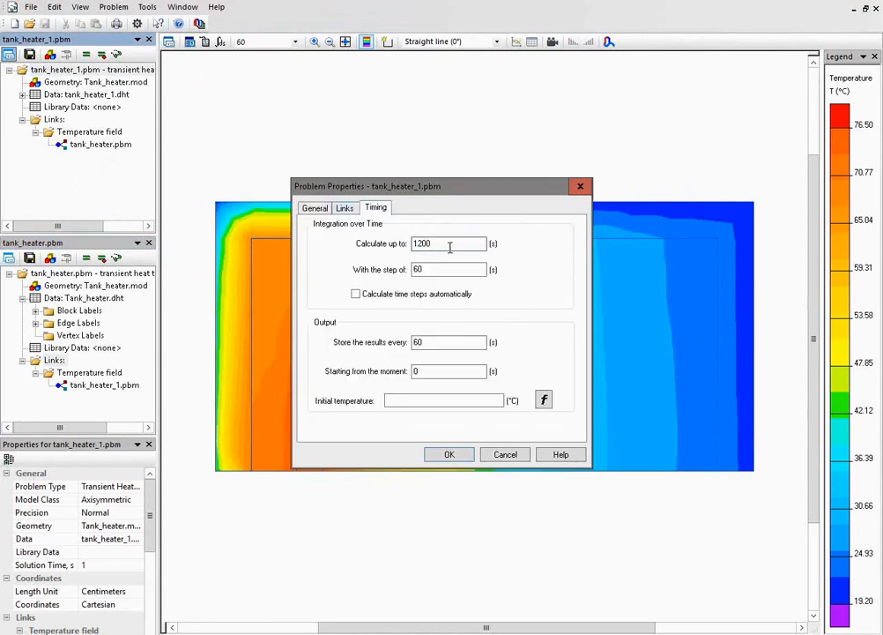
{"action": "type", "text": "60"}
{"action": "key", "text": "Tab"}
{"action": "type", "text": "10"}
{"action": "key", "text": "Tab"}
{"action": "type", "text": "10"}
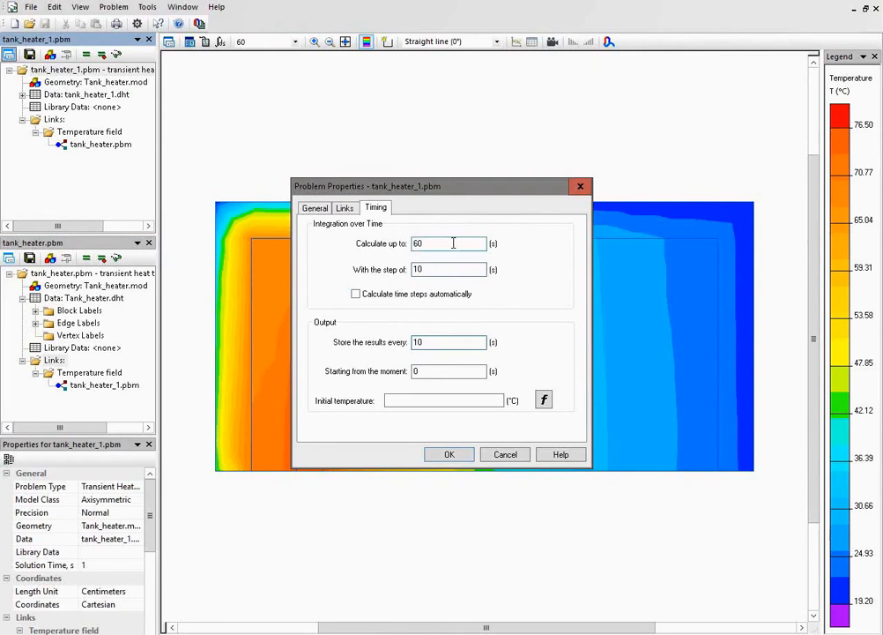
{"action": "left_click", "coordinate": [451, 454]}
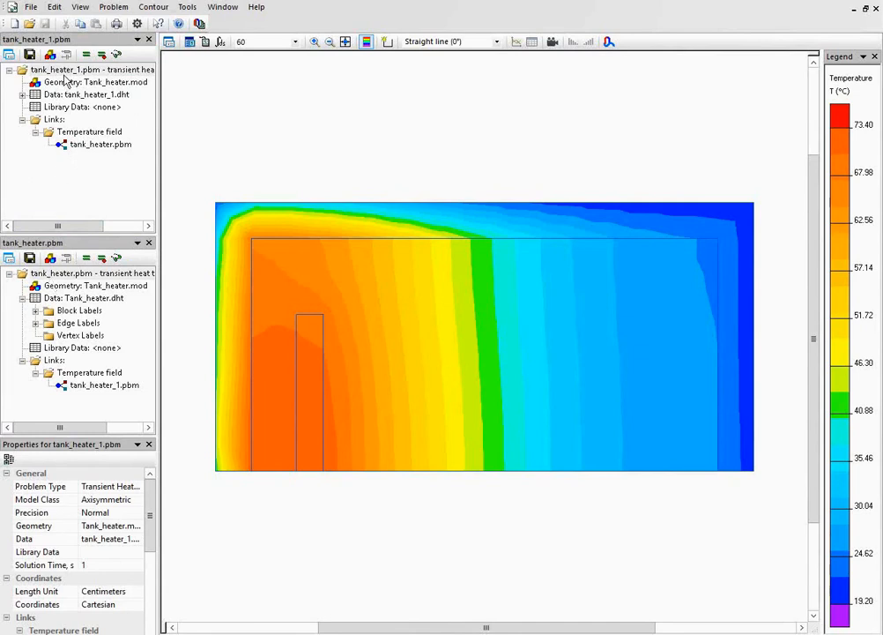
Solve the tank_heater_1 problem again and display its temperature field.
{"action": "left_click", "coordinate": [86, 54]}
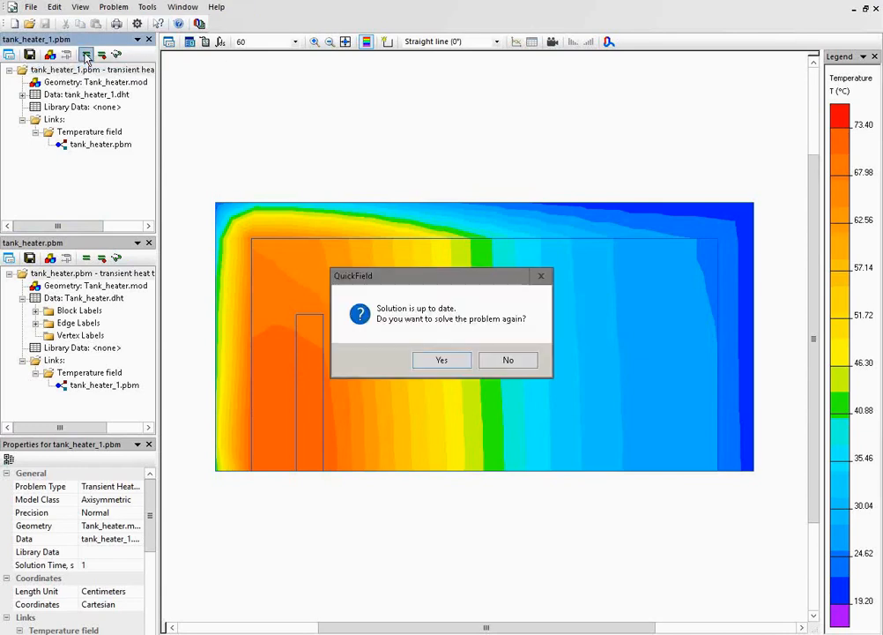
{"action": "key", "text": "Return"}
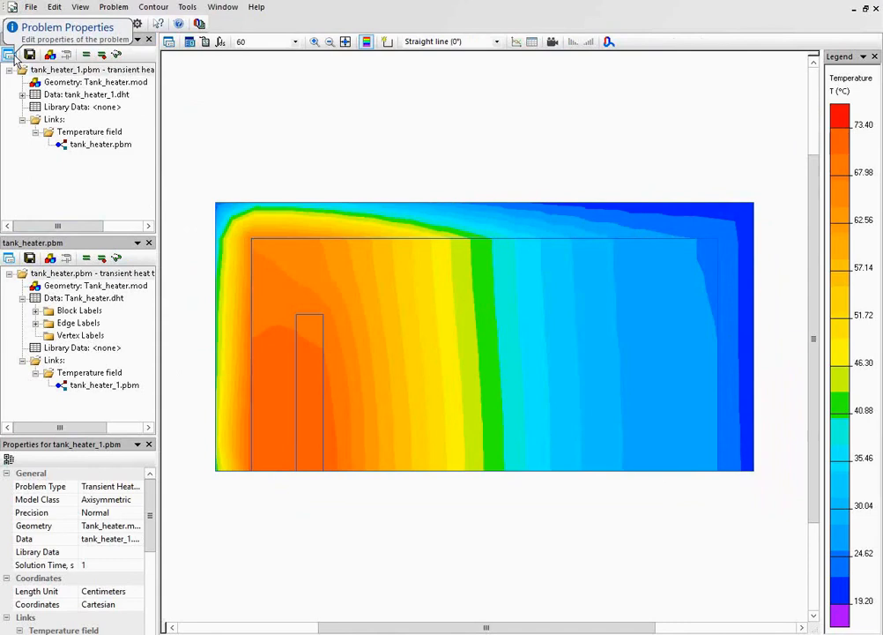
Switch the tank_heater_1 problem's data file to Tank_heater.dht so both problems share the same data.
{"action": "left_click", "coordinate": [8, 54]}
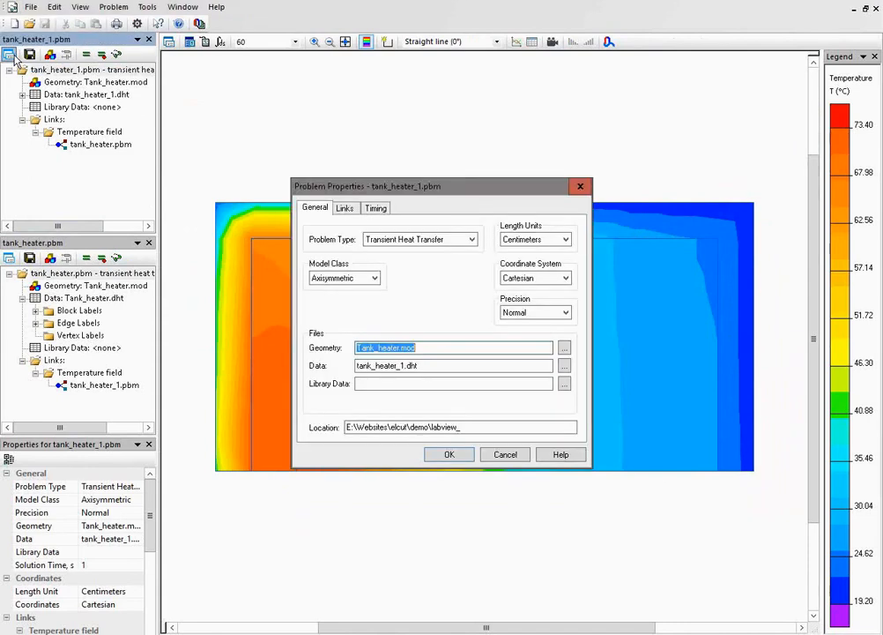
{"action": "left_click", "coordinate": [371, 368]}
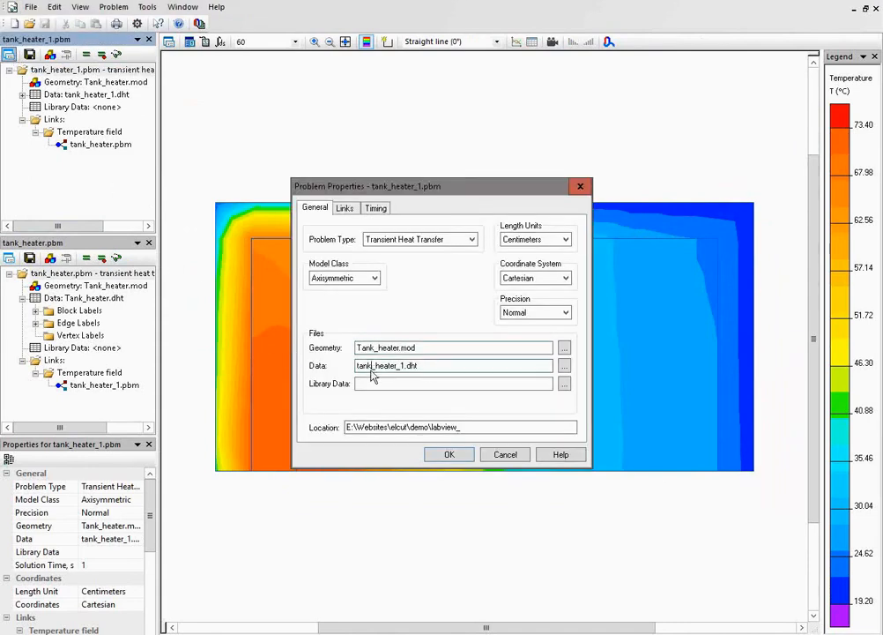
{"action": "left_click", "coordinate": [564, 367]}
{"action": "left_click", "coordinate": [520, 334]}
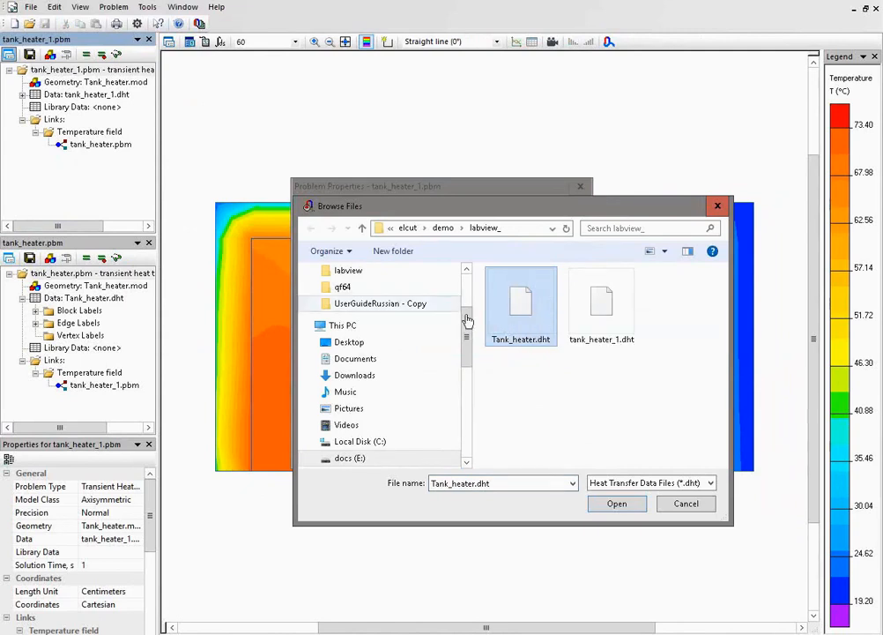
{"action": "left_click", "coordinate": [608, 503]}
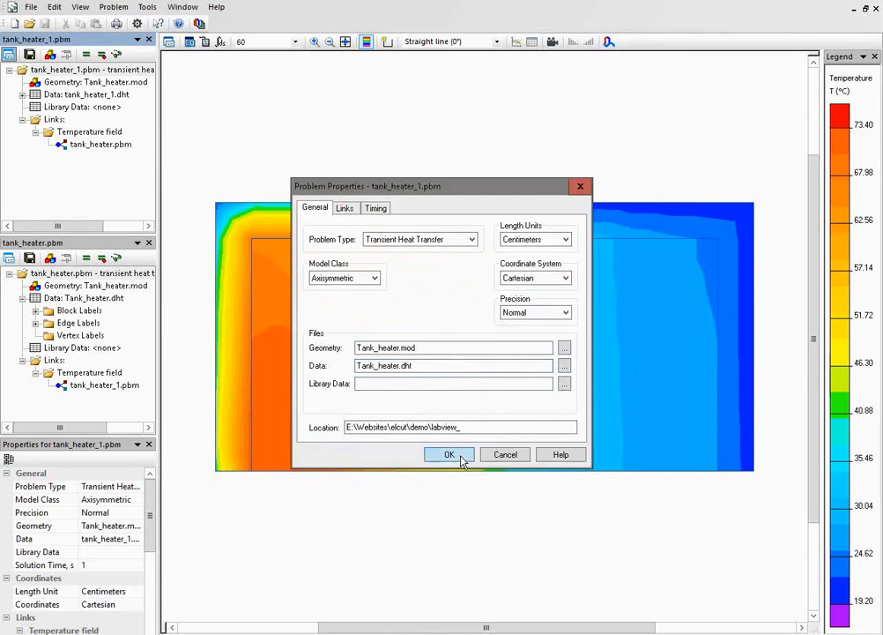
{"action": "left_click", "coordinate": [450, 454]}
{"action": "left_click", "coordinate": [499, 379]}
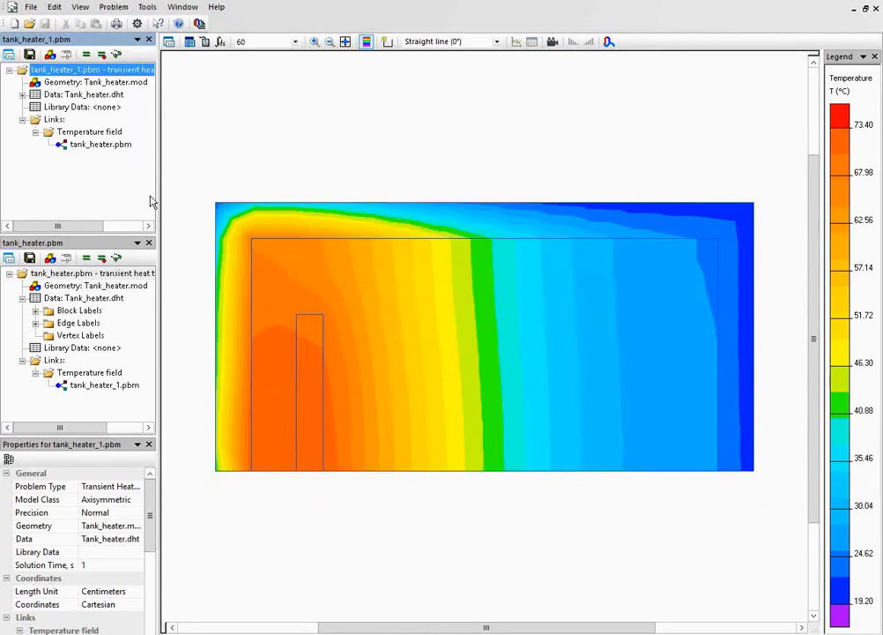
Expand the tank_heater_1 block labels and edit the heater's volume power of the heat source.
{"action": "left_click", "coordinate": [22, 94]}
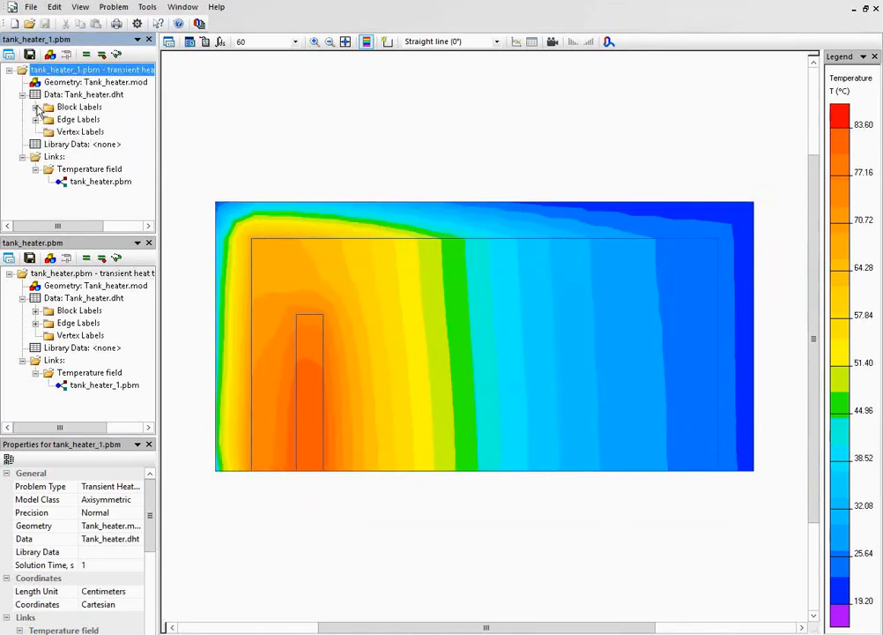
{"action": "left_click", "coordinate": [35, 107]}
{"action": "double_click", "coordinate": [79, 120]}
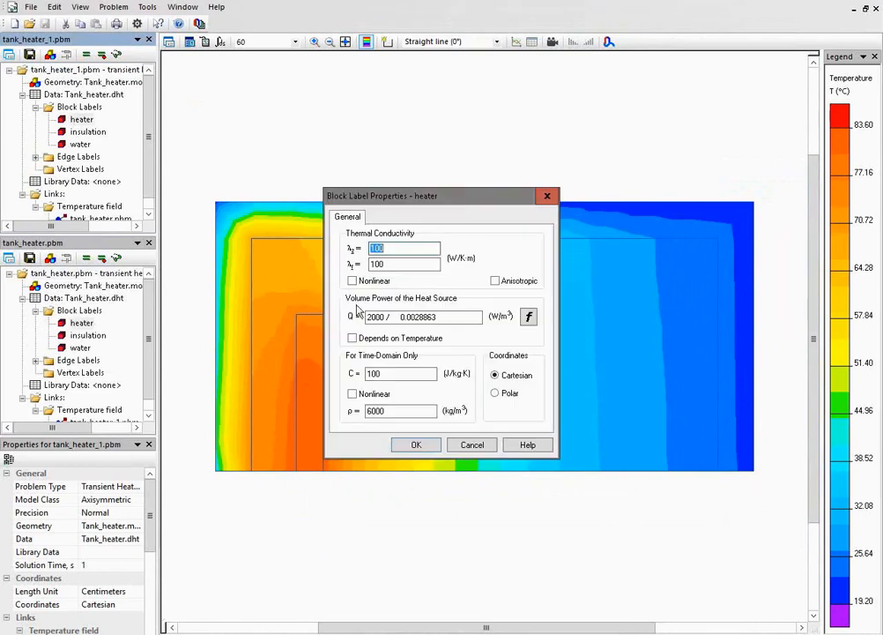
{"action": "left_click_drag", "start_coordinate": [453, 313], "coordinate": [344, 339]}
{"action": "key", "text": "Return"}
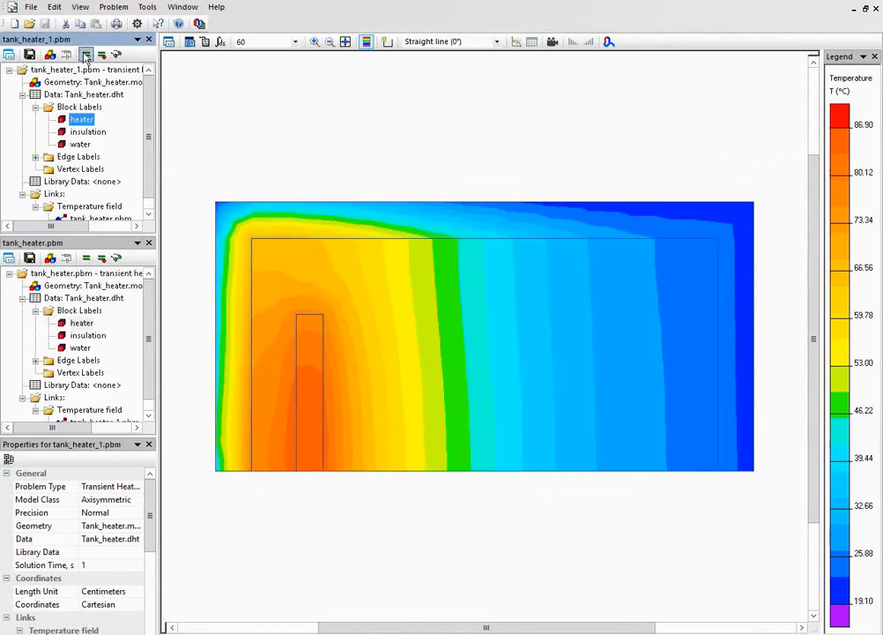
Solve tank_heater_1 and continue with tank_heater using the shared data, displaying each temperature field.
{"action": "left_click", "coordinate": [85, 56]}
{"action": "key", "text": "Return"}
{"action": "key", "text": "Return"}
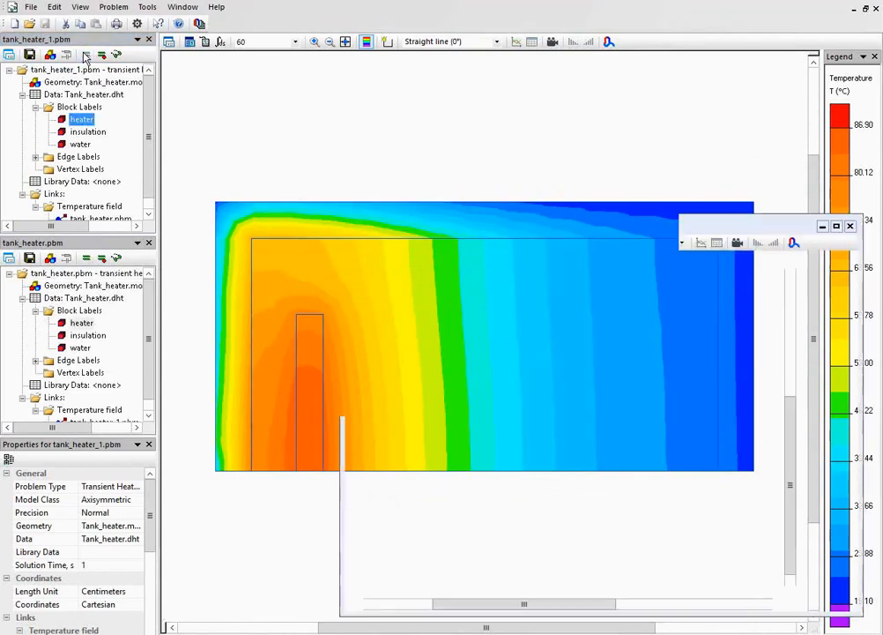
{"action": "left_click", "coordinate": [85, 258]}
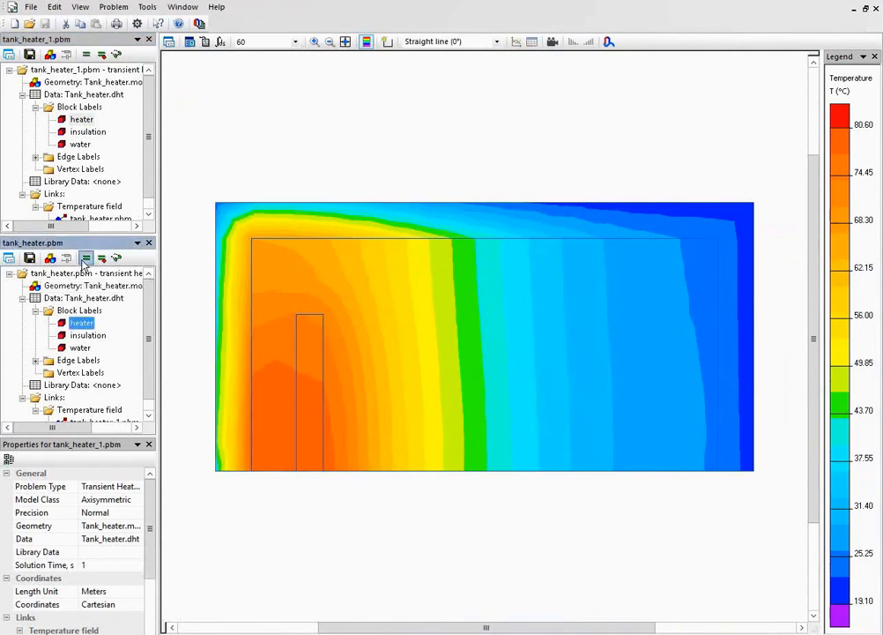
{"action": "key", "text": "Return"}
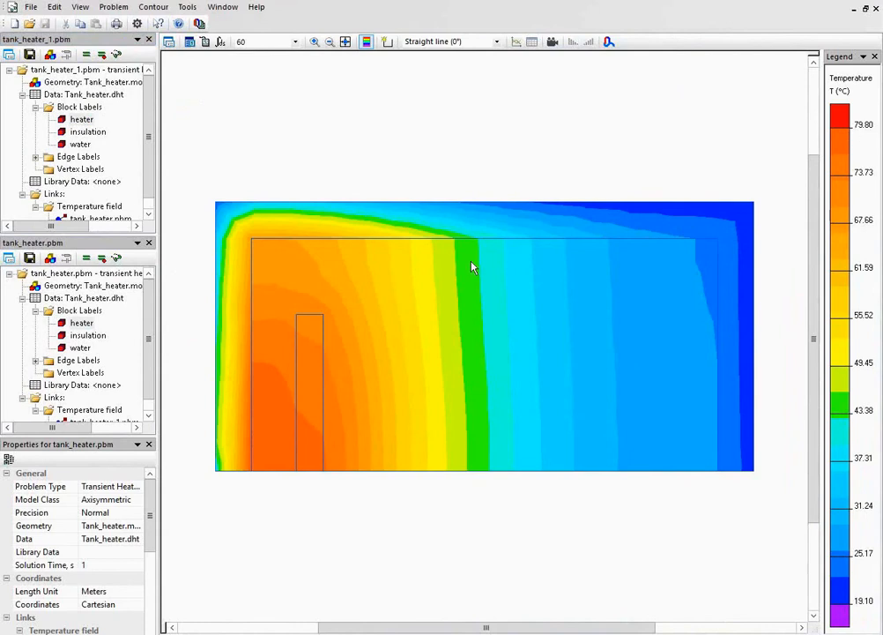
Solve tank_heater followed by the linked tank_heater_1, which uses tank_heater_1.dht, and display both temperature fields.
{"action": "left_click", "coordinate": [80, 273]}
{"action": "left_click", "coordinate": [85, 258]}
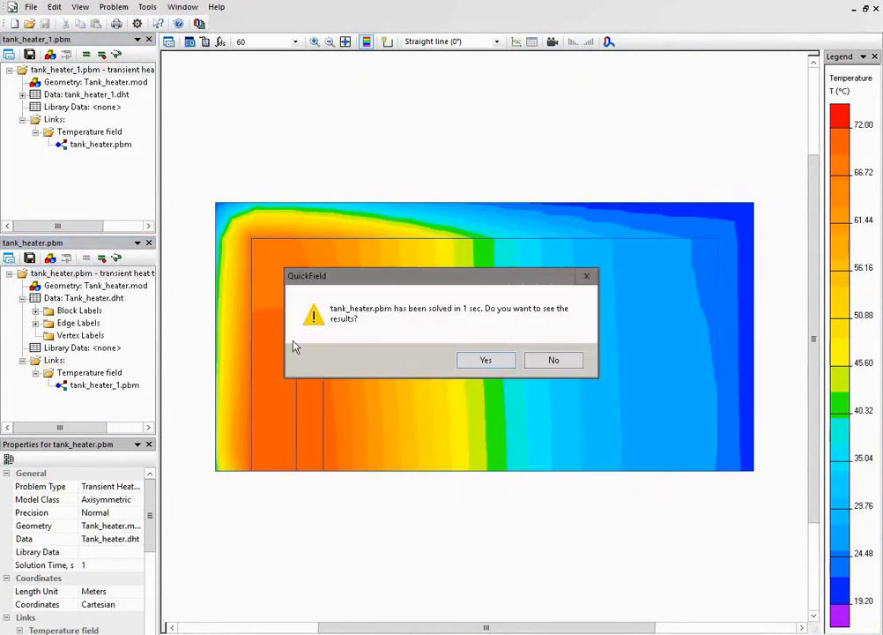
{"action": "left_click", "coordinate": [485, 359]}
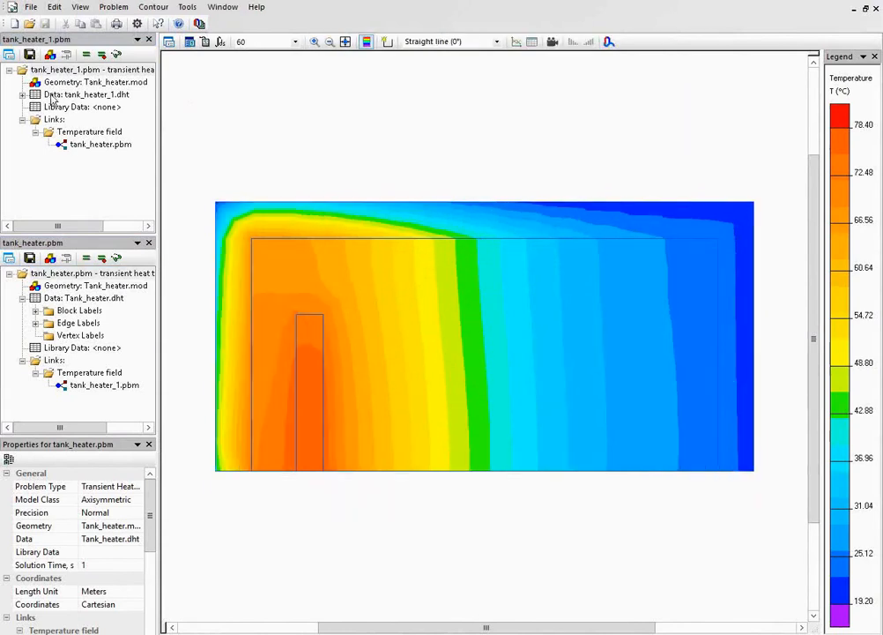
{"action": "left_click", "coordinate": [59, 69]}
{"action": "left_click", "coordinate": [101, 54]}
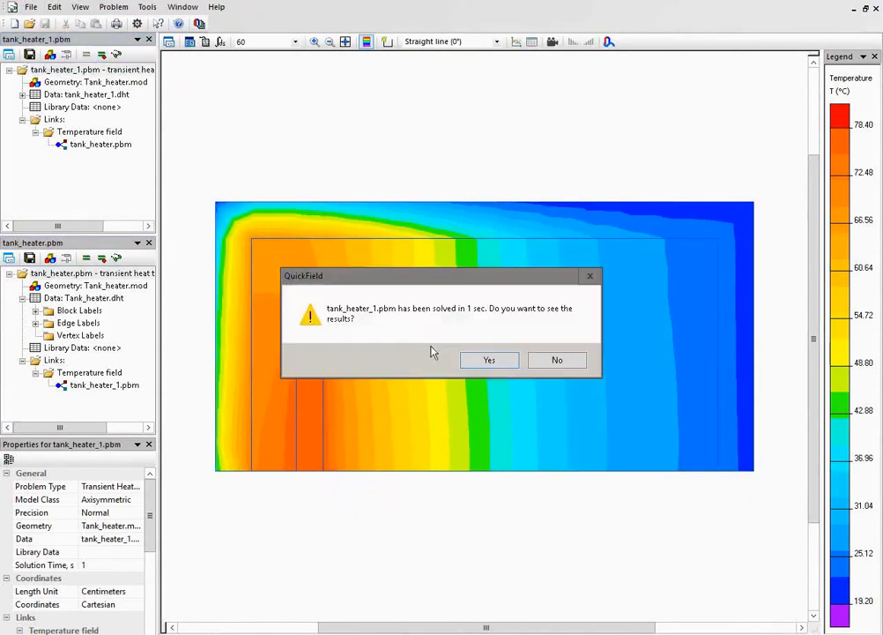
{"action": "left_click", "coordinate": [473, 363]}
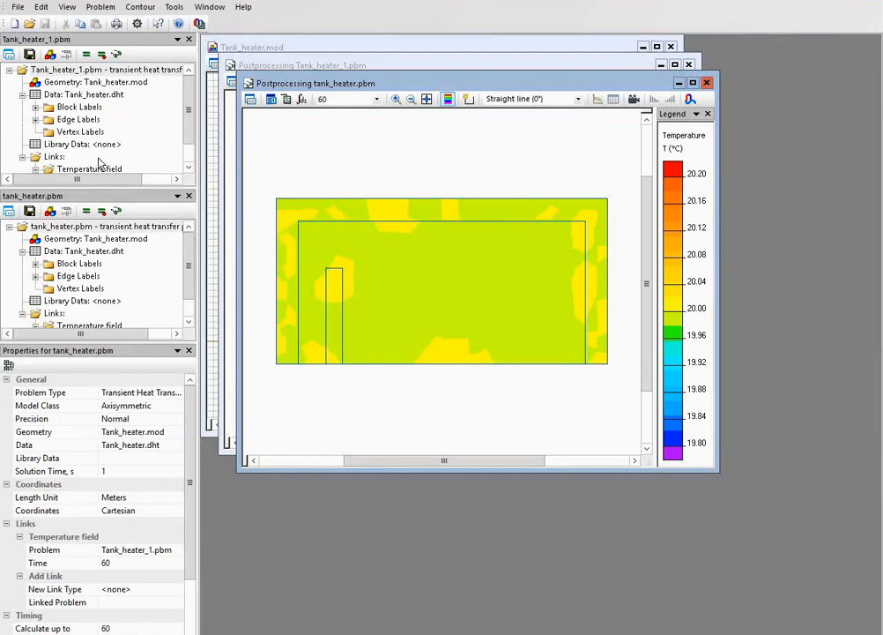
Check the heater block's volume power of the heat source in the Tank_heater_1 problem.
{"action": "left_click", "coordinate": [35, 106]}
{"action": "double_click", "coordinate": [78, 120]}
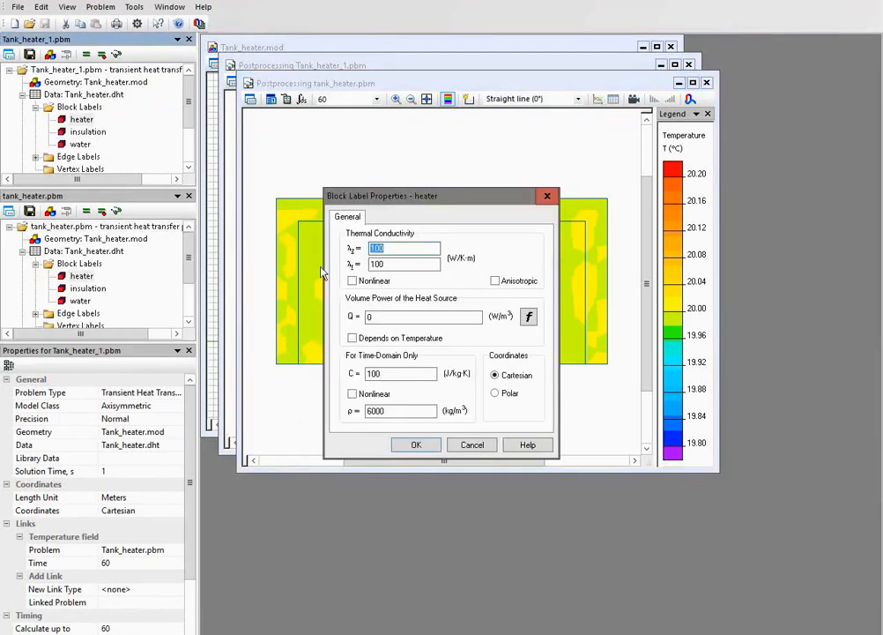
{"action": "left_click", "coordinate": [464, 447]}
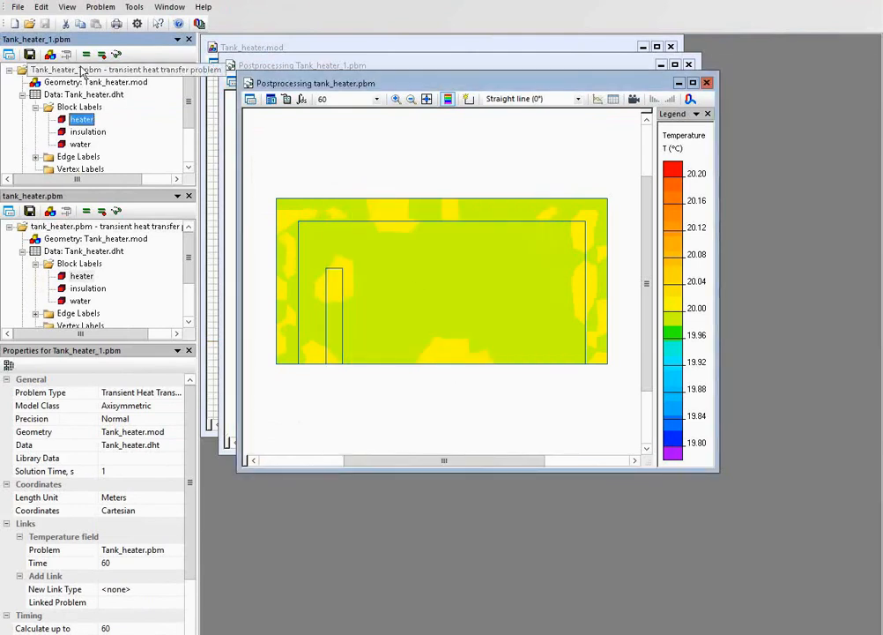
Solve both linked problems again, finishing with tank_heater, and display the temperature fields.
{"action": "left_click", "coordinate": [86, 211]}
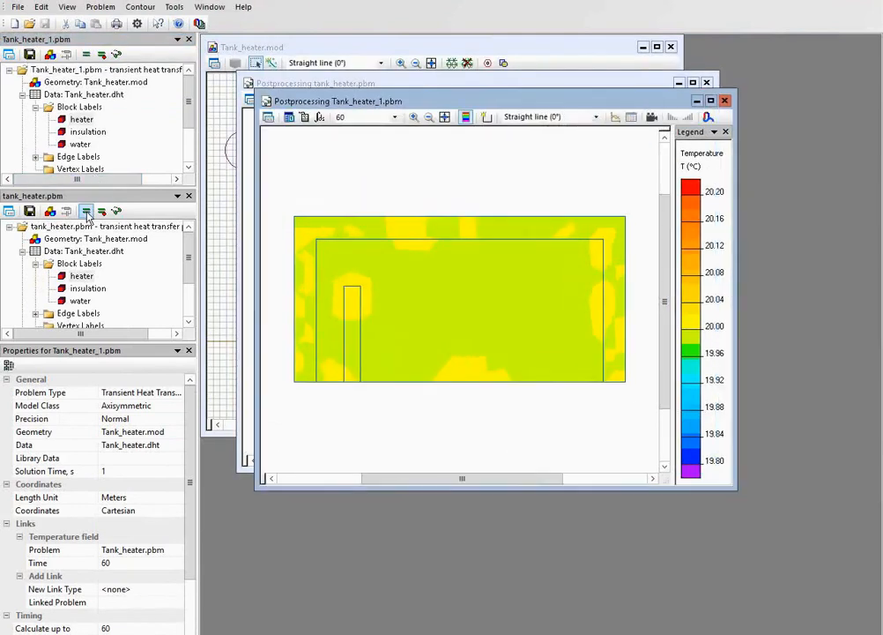
{"action": "key", "text": "Return"}
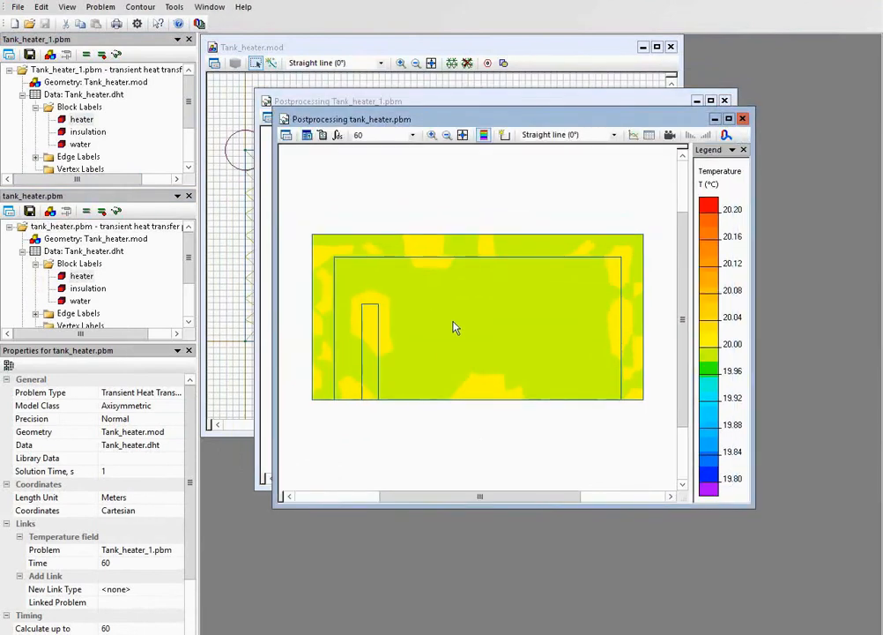
Compare the geometry and data file entries of the tank_heater and Tank_heater_1 problems.
{"action": "left_click", "coordinate": [88, 240]}
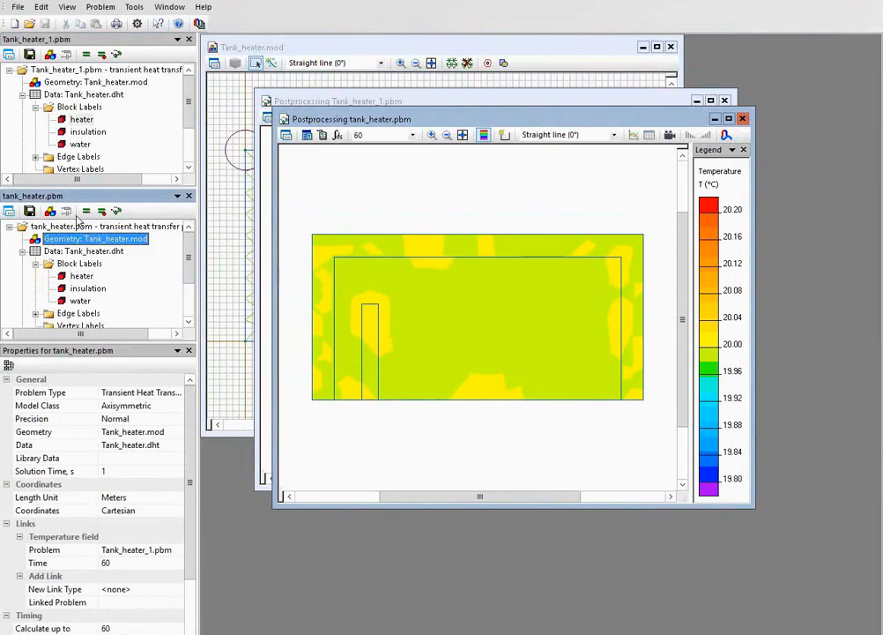
{"action": "left_click", "coordinate": [85, 95]}
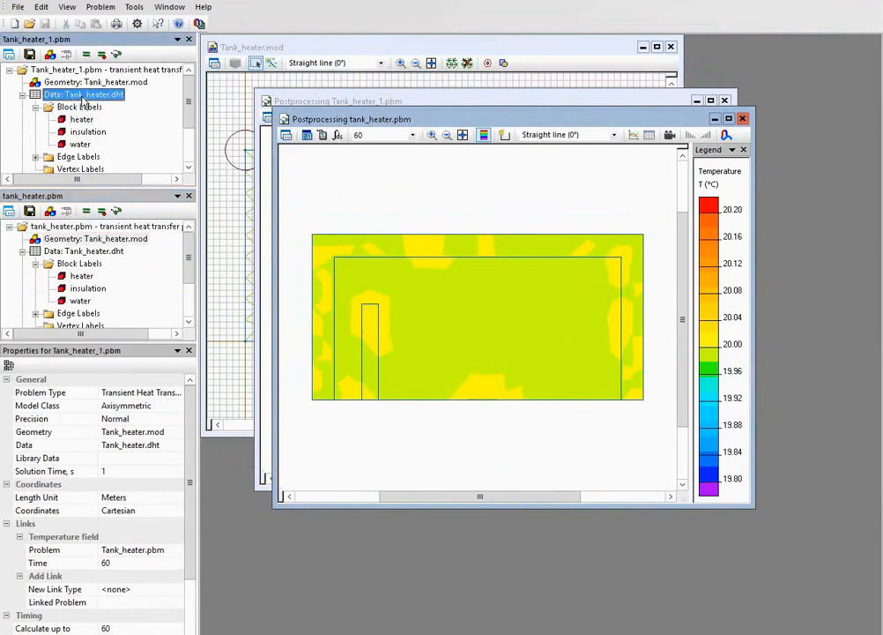
{"action": "left_click", "coordinate": [90, 248]}
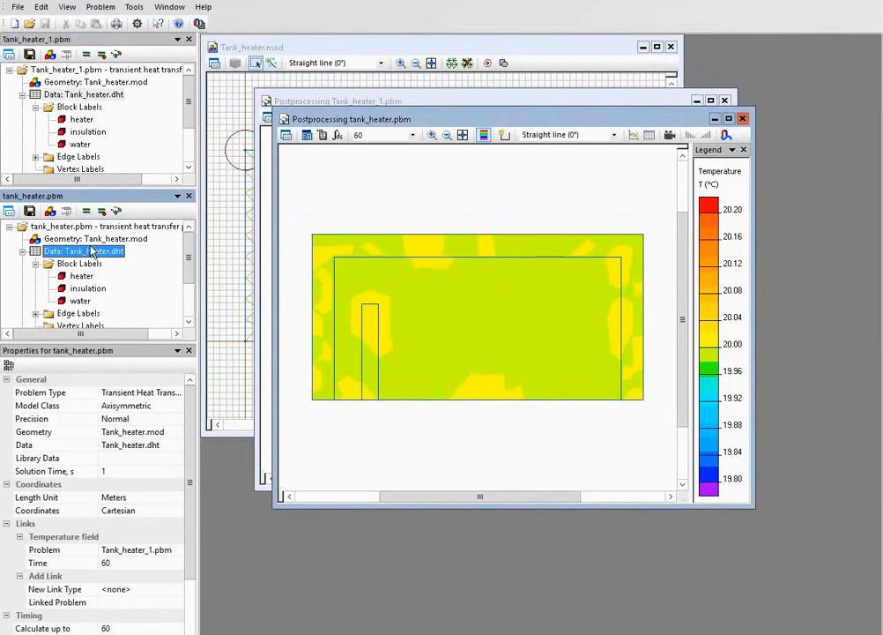
{"action": "left_click_drag", "start_coordinate": [367, 124], "coordinate": [382, 178]}
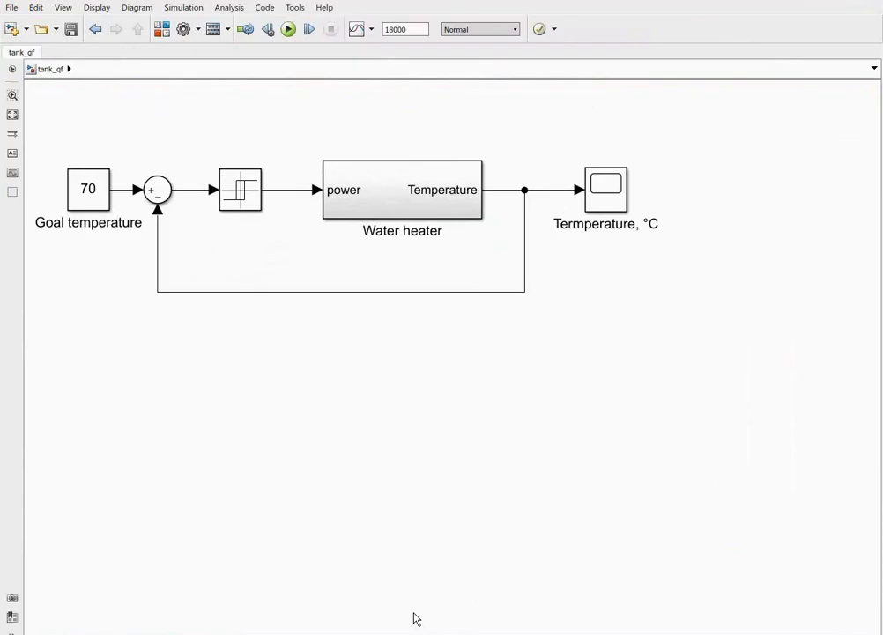
Switch to the tank_qf model in Simulink and examine the goal temperature and sum blocks.
{"action": "left_click", "coordinate": [86, 204]}
{"action": "left_click", "coordinate": [155, 199]}
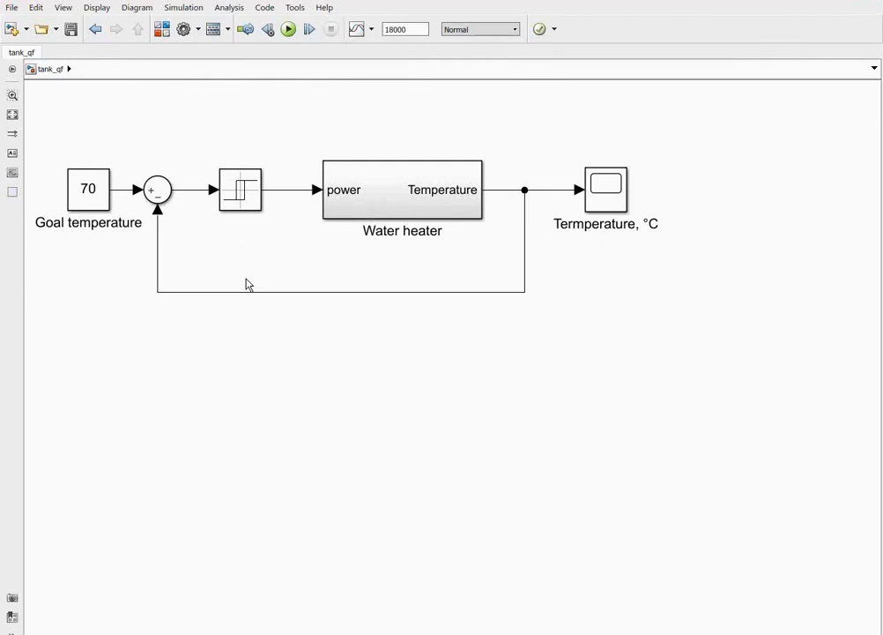
Inspect the Relay block's switch on and switch off points, closing its parameters without changes.
{"action": "double_click", "coordinate": [243, 204]}
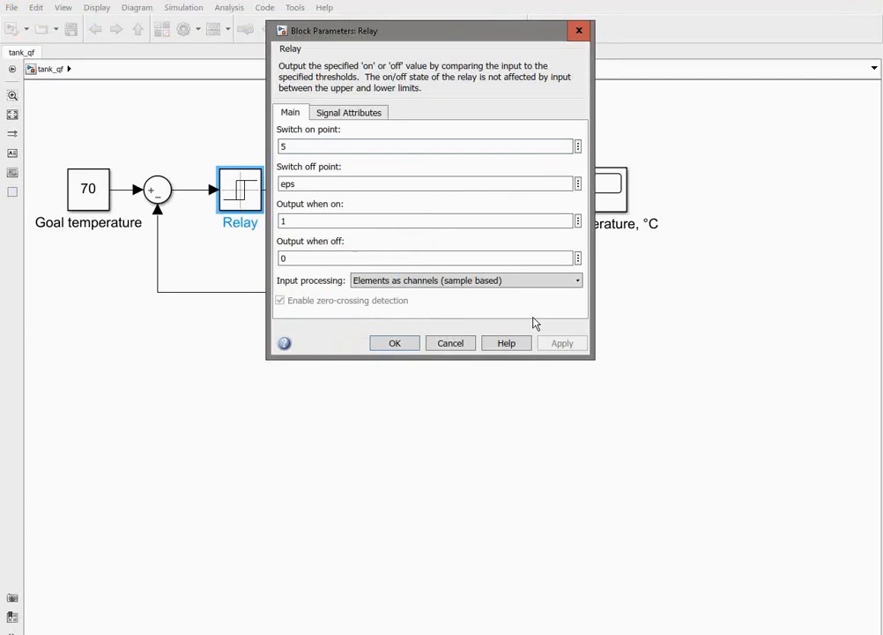
{"action": "double_click", "coordinate": [315, 147]}
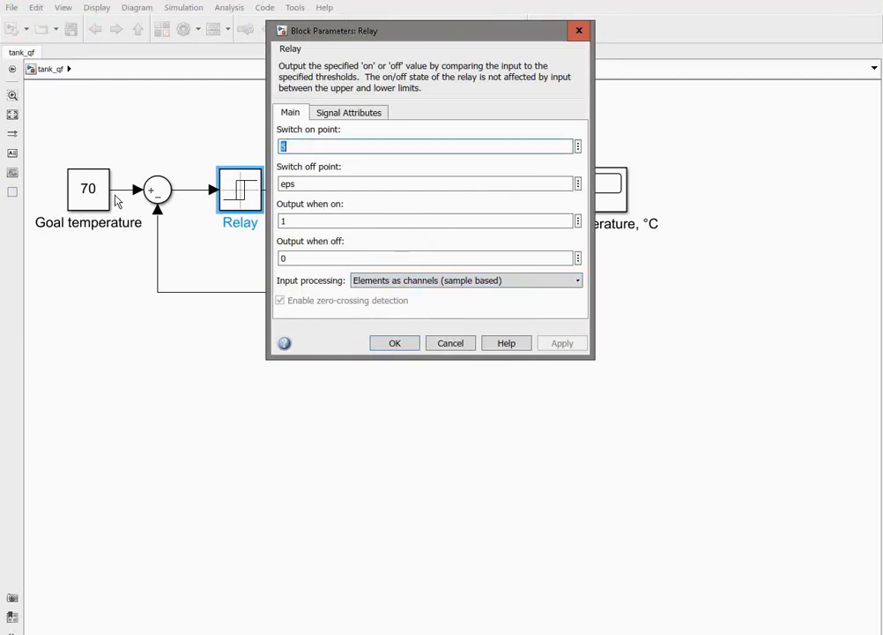
{"action": "left_click_drag", "start_coordinate": [280, 182], "coordinate": [299, 182]}
{"action": "left_click", "coordinate": [301, 182]}
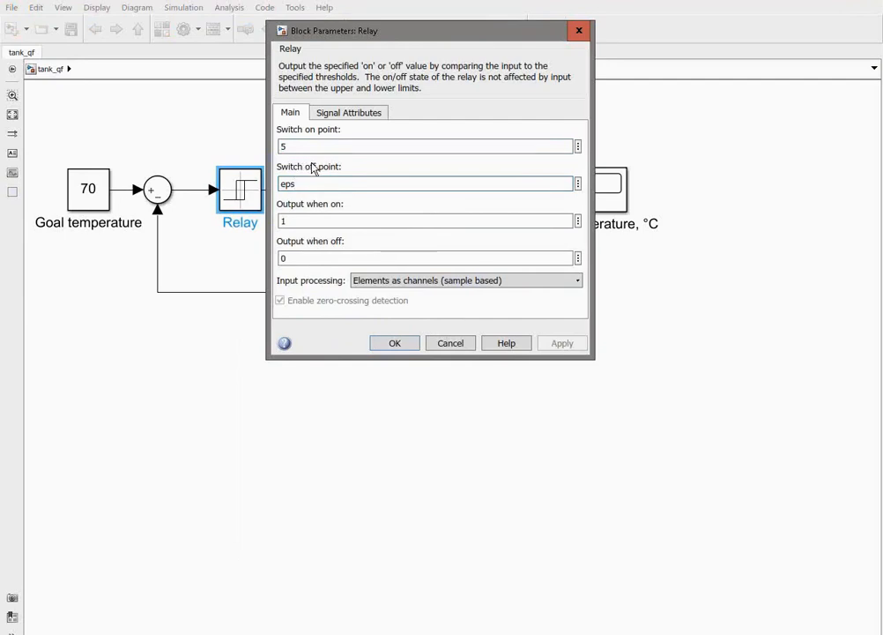
{"action": "left_click", "coordinate": [302, 148]}
{"action": "double_click", "coordinate": [293, 146]}
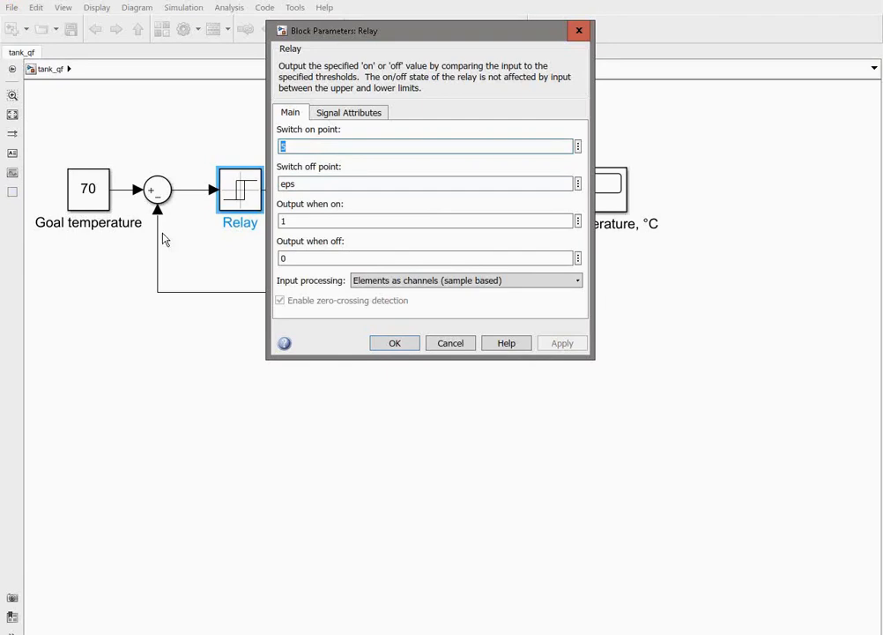
{"action": "left_click", "coordinate": [438, 343]}
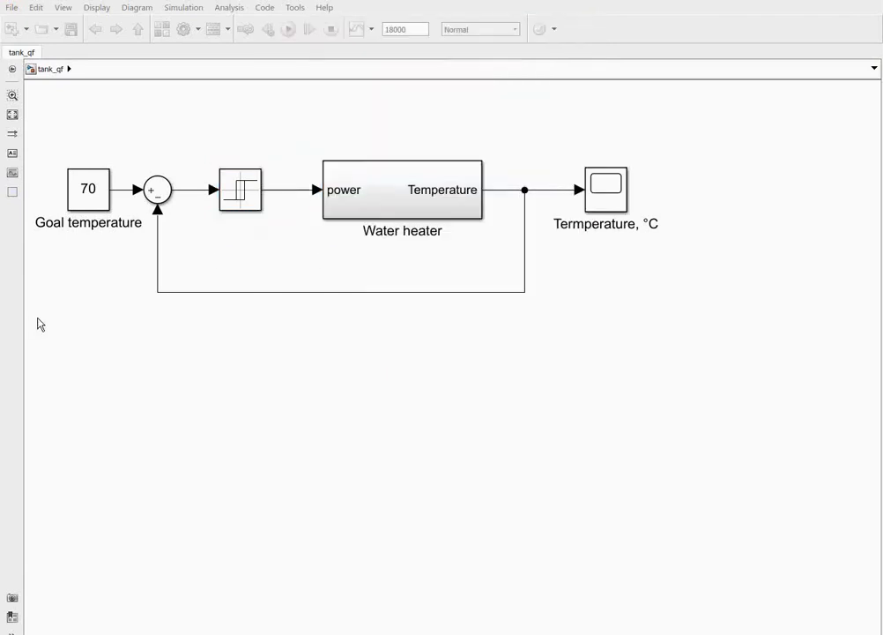
Open the Water heater subsystem and display the code of its FEM_analysis function block.
{"action": "double_click", "coordinate": [384, 192]}
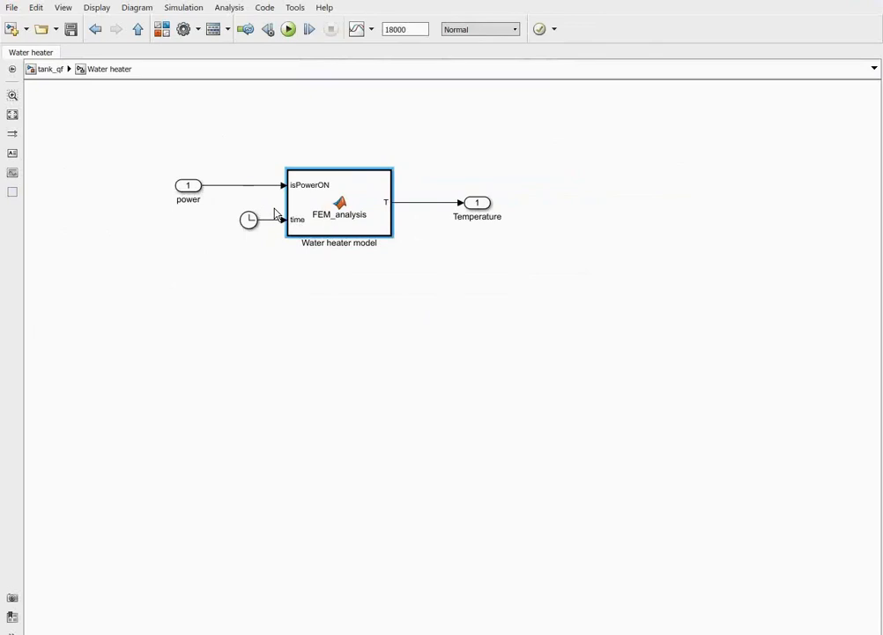
{"action": "left_click", "coordinate": [291, 262]}
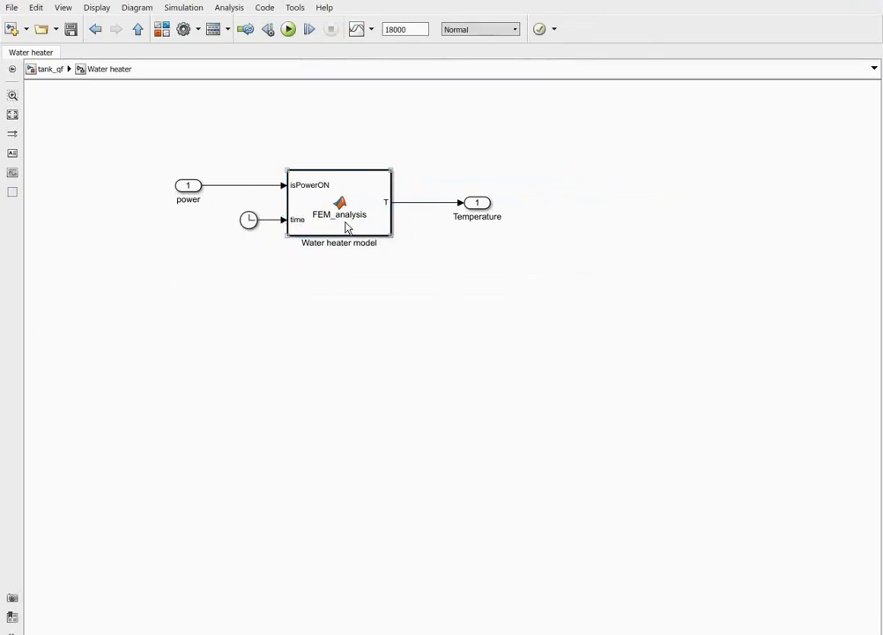
{"action": "double_click", "coordinate": [347, 227]}
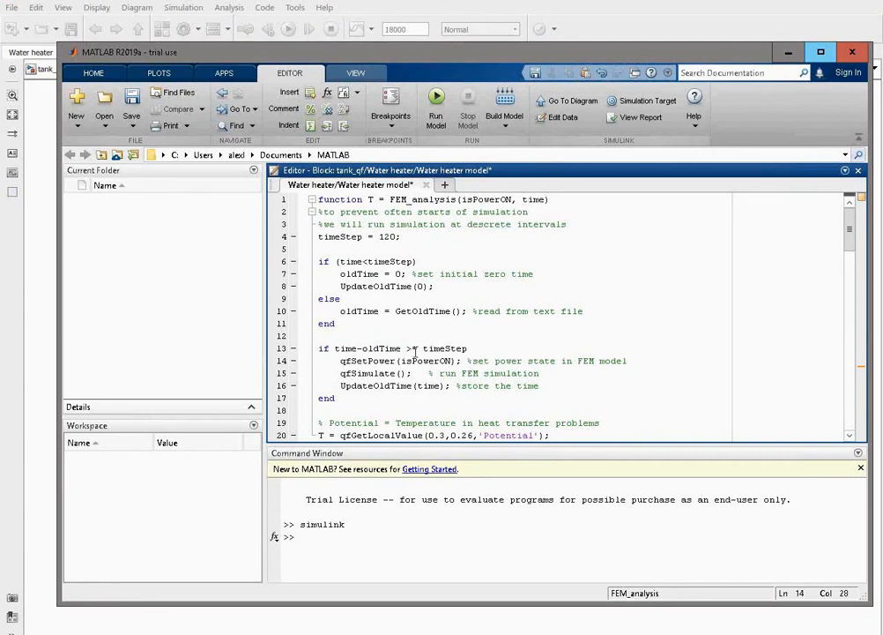
Review the FEM_analysis code's time step condition, its power, simulation and time update calls, and the temperature point coordinates.
{"action": "left_click_drag", "start_coordinate": [336, 348], "coordinate": [357, 349]}
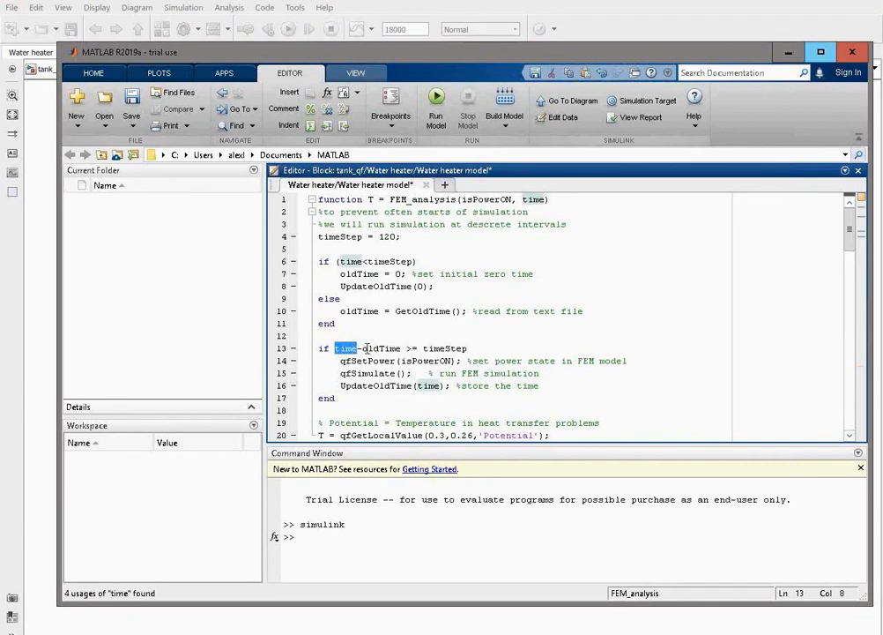
{"action": "left_click_drag", "start_coordinate": [368, 348], "coordinate": [458, 349]}
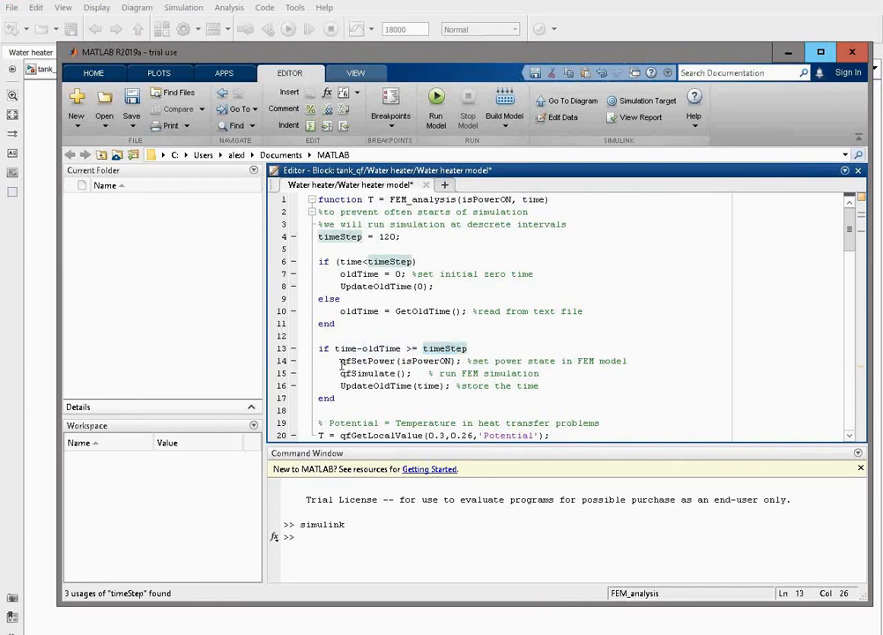
{"action": "left_click_drag", "start_coordinate": [341, 362], "coordinate": [456, 364]}
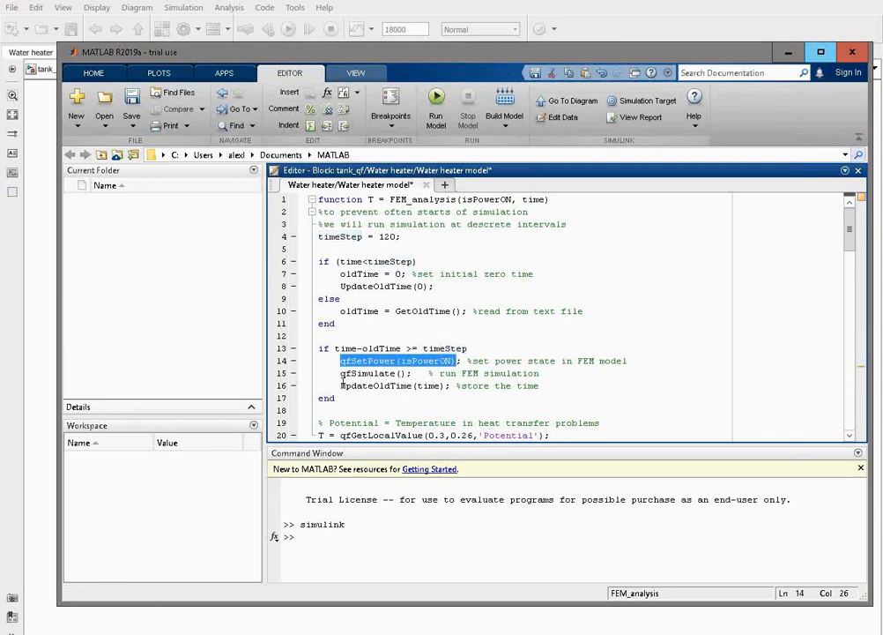
{"action": "left_click_drag", "start_coordinate": [341, 374], "coordinate": [408, 378]}
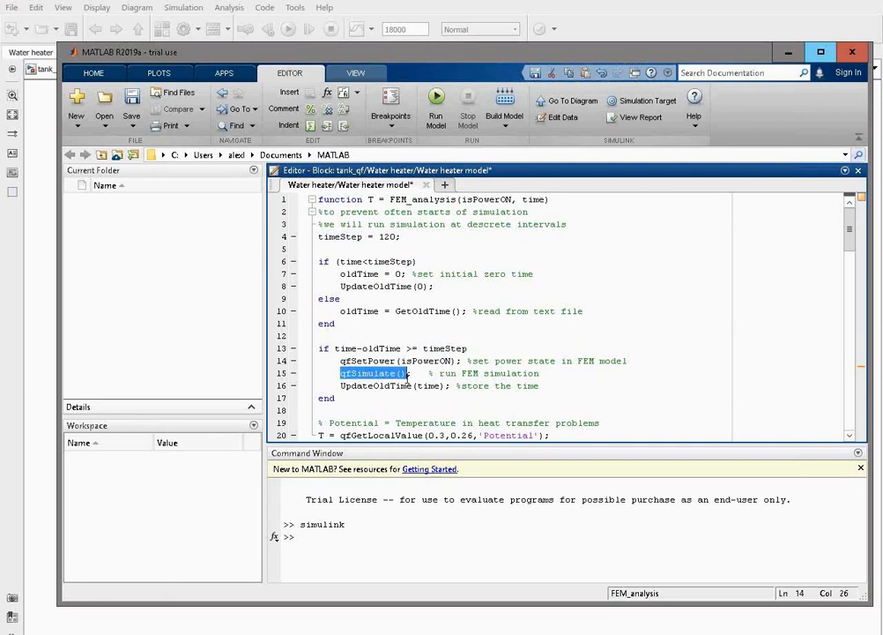
{"action": "left_click", "coordinate": [388, 385]}
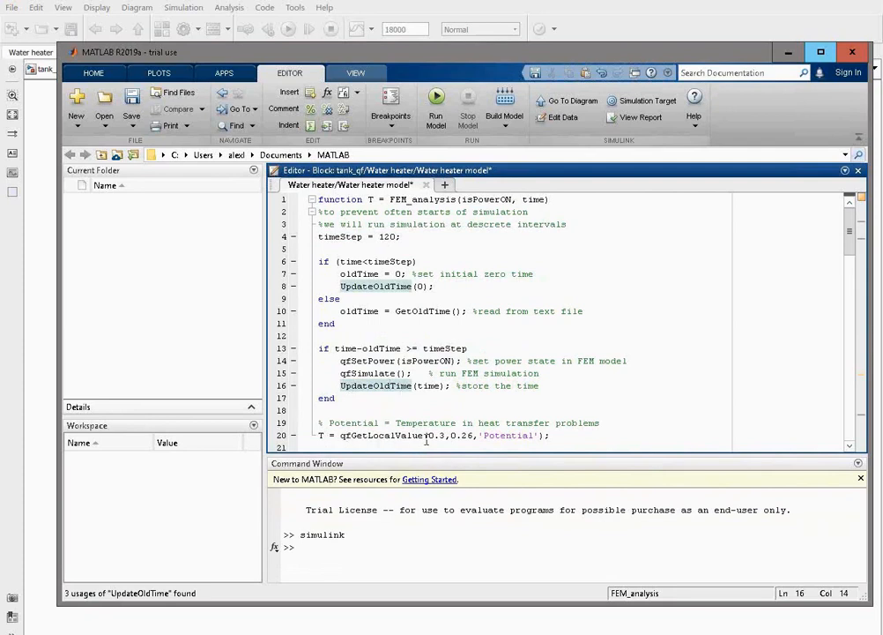
{"action": "left_click_drag", "start_coordinate": [472, 435], "coordinate": [429, 436]}
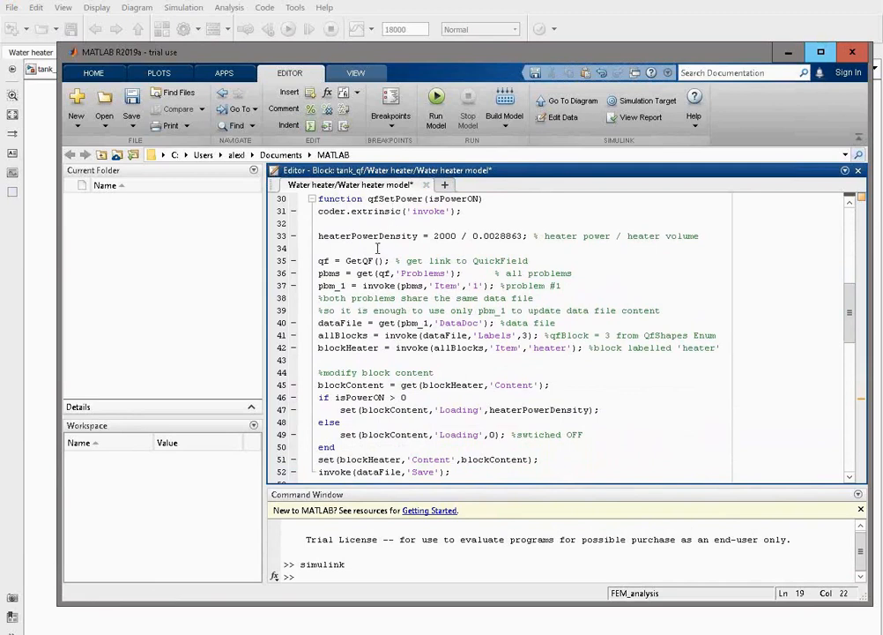
Review how qfSetPower gets the QuickField problems, the first problem's data file and its labels.
{"action": "left_click_drag", "start_coordinate": [385, 261], "coordinate": [450, 274]}
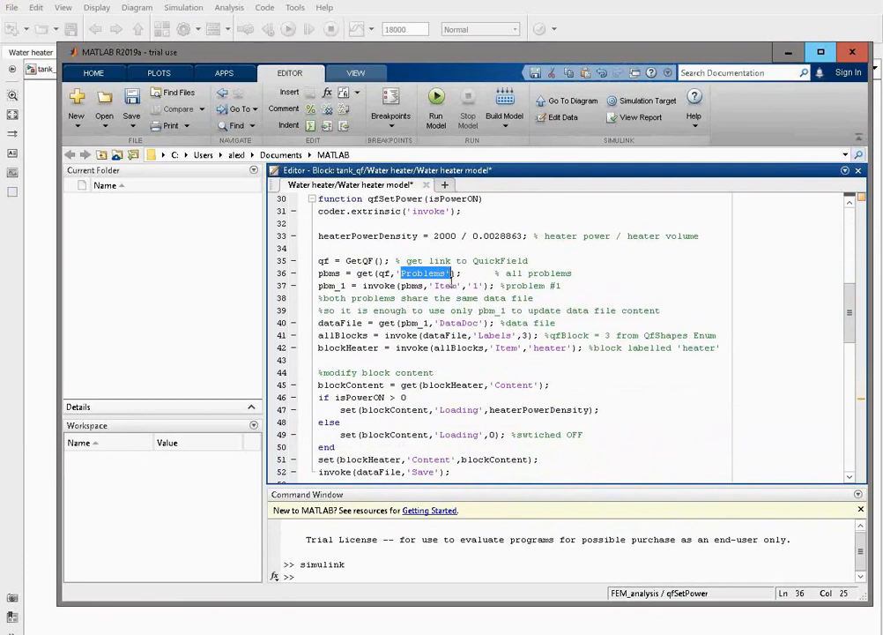
{"action": "left_click", "coordinate": [434, 298]}
{"action": "left_click_drag", "start_coordinate": [434, 298], "coordinate": [434, 287]}
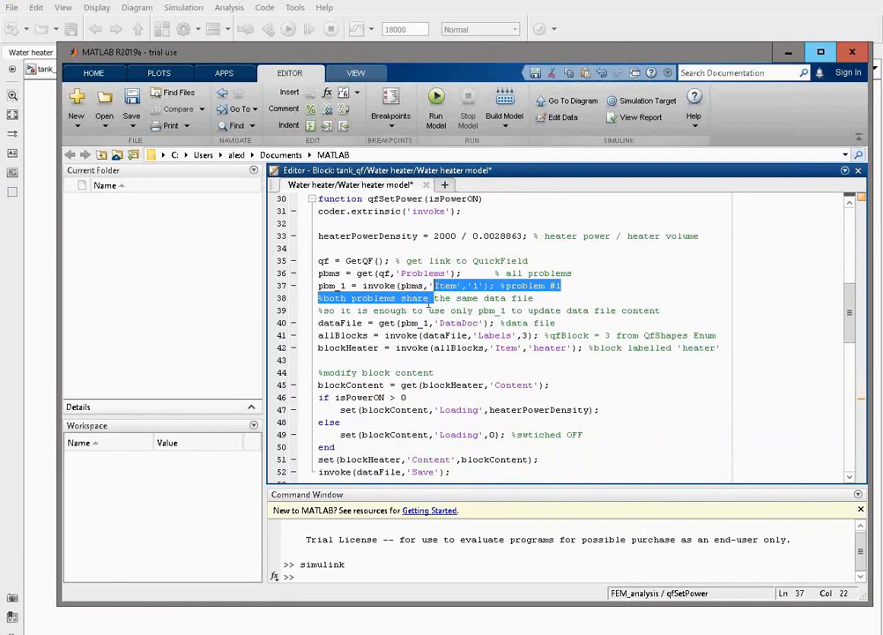
{"action": "left_click_drag", "start_coordinate": [439, 323], "coordinate": [482, 324]}
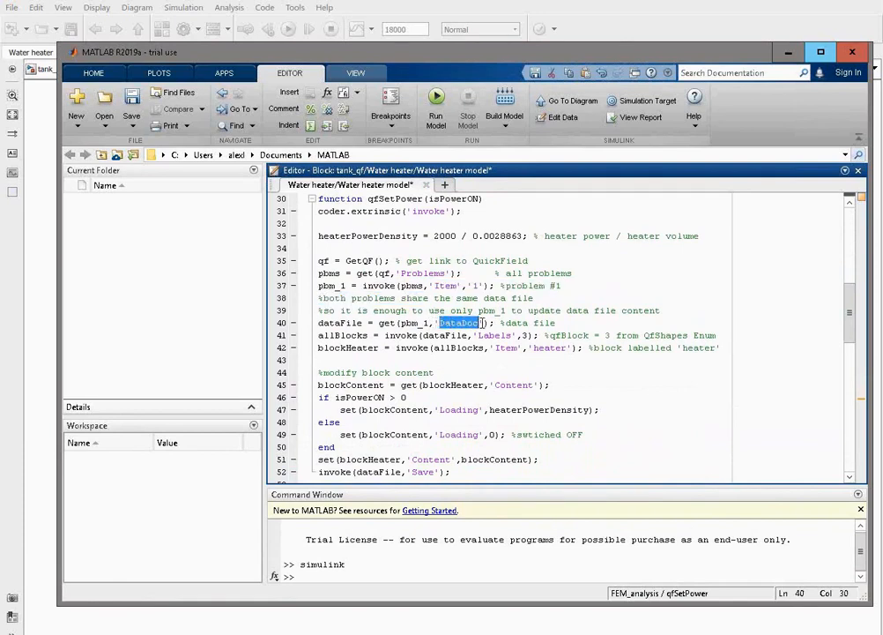
{"action": "left_click", "coordinate": [480, 336]}
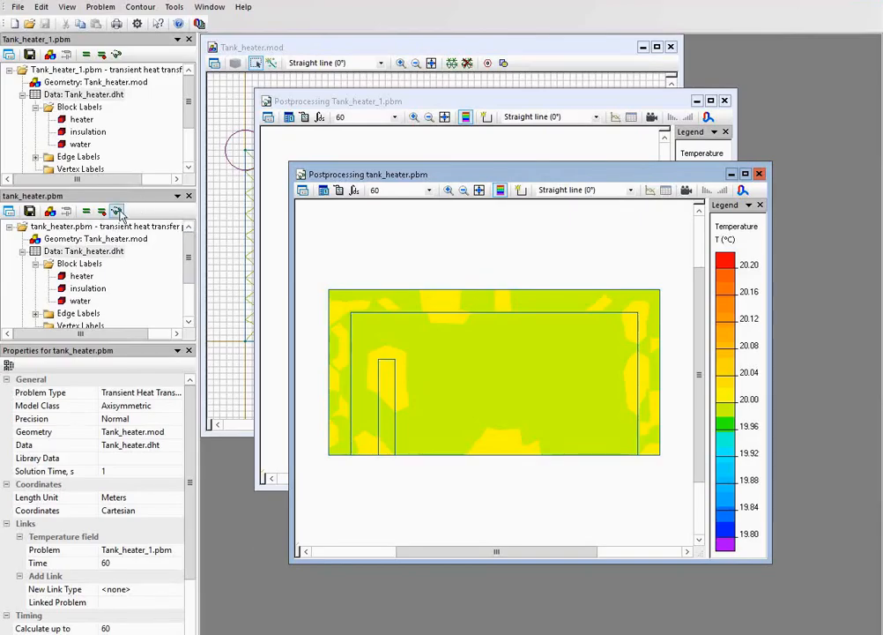
Switch to QuickField, enlarge the problem trees to check the block labels of Tank_heater_1, and return to the MATLAB code.
{"action": "left_click_drag", "start_coordinate": [90, 342], "coordinate": [99, 442]}
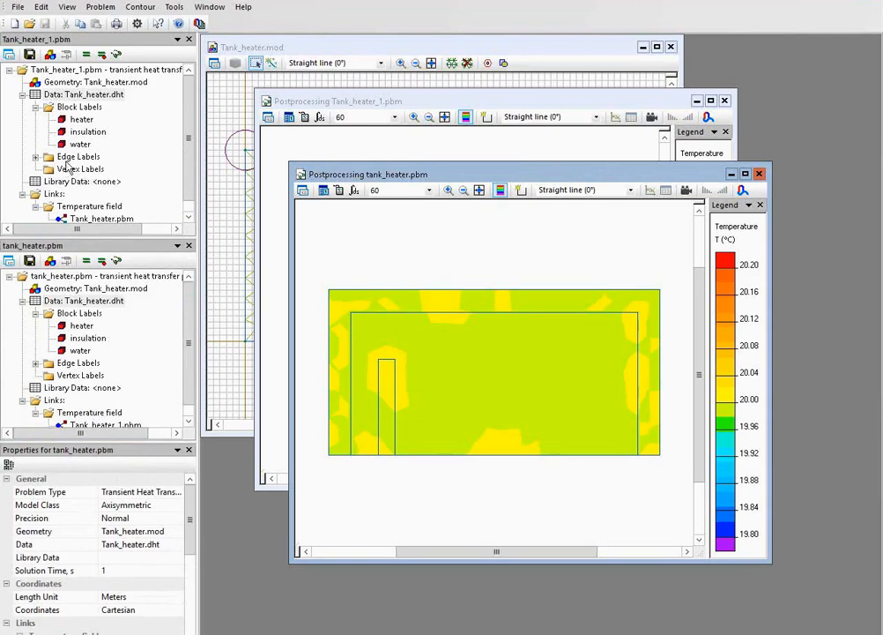
{"action": "left_click", "coordinate": [70, 109]}
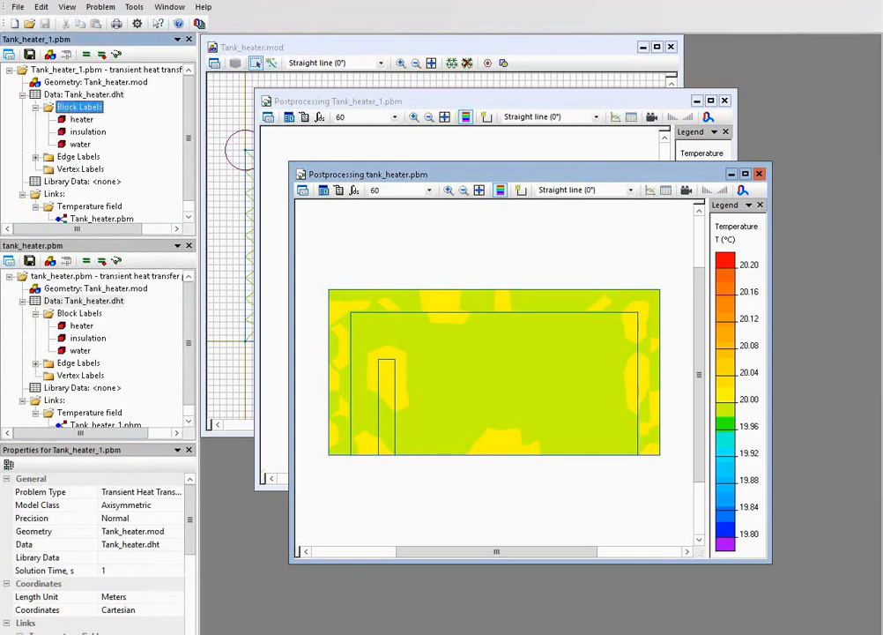
{"action": "key", "text": "alt+Tab"}
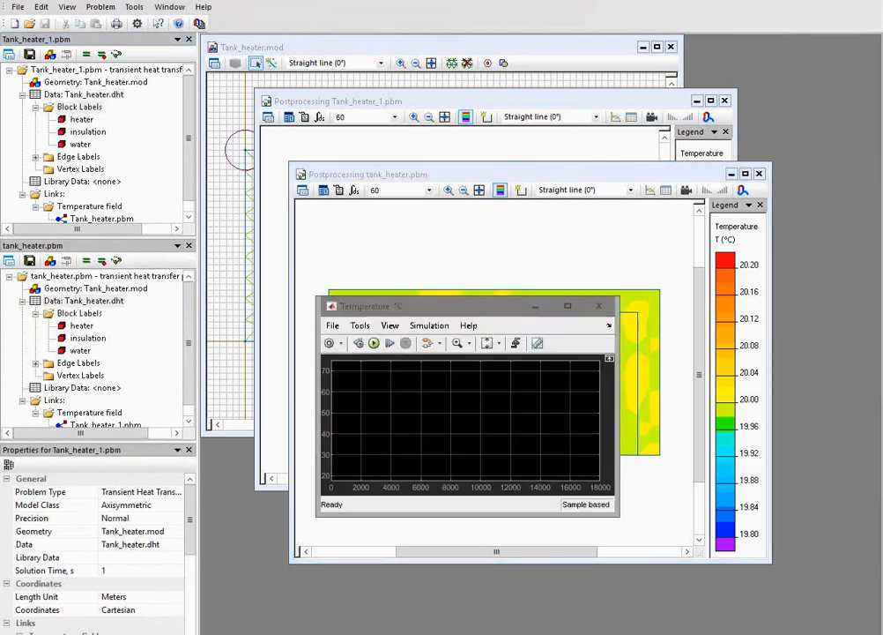
{"action": "key", "text": "alt+Tab"}
{"action": "key", "text": "alt+Tab"}
{"action": "key", "text": "alt+Tab"}
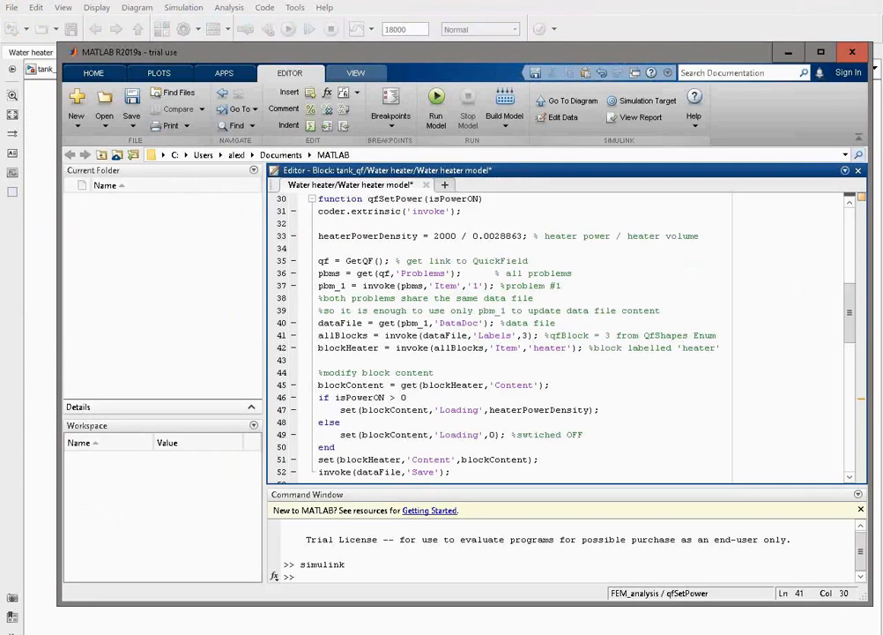
Review how qfSetPower finds the heater block, sets its Loading value and saves the data file.
{"action": "double_click", "coordinate": [527, 335]}
{"action": "left_click", "coordinate": [527, 349]}
{"action": "left_click_drag", "start_coordinate": [527, 348], "coordinate": [567, 355]}
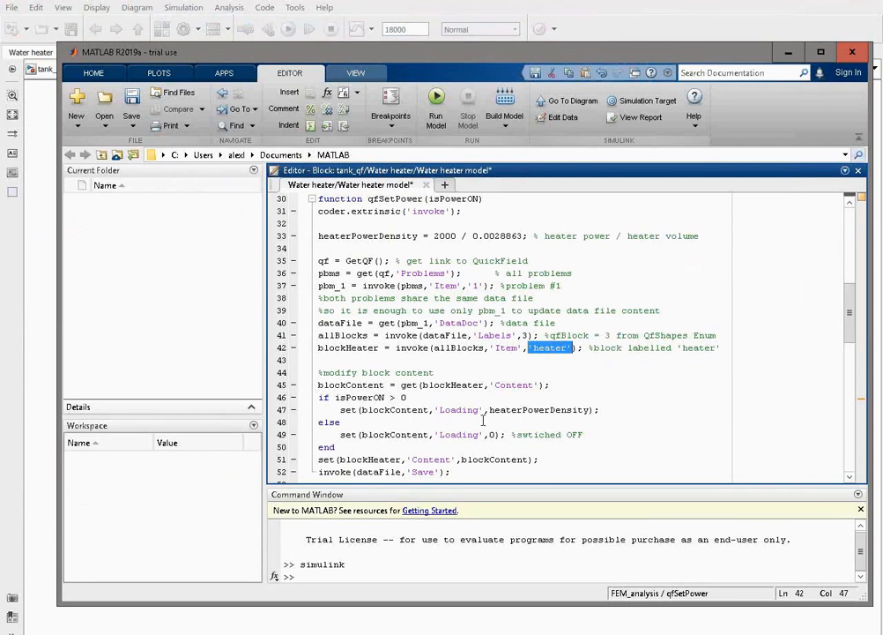
{"action": "left_click_drag", "start_coordinate": [480, 410], "coordinate": [442, 415]}
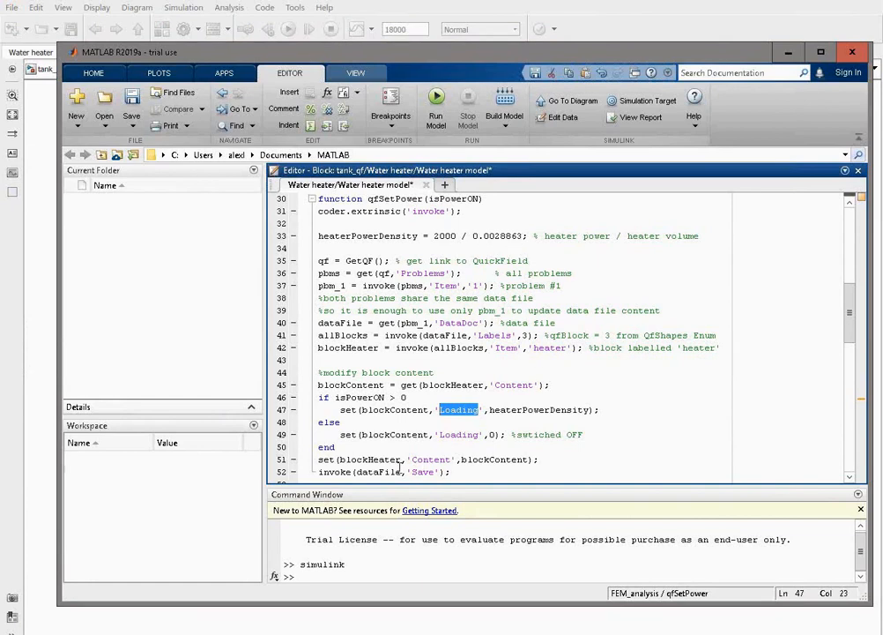
{"action": "left_click", "coordinate": [450, 472]}
{"action": "left_click_drag", "start_coordinate": [450, 472], "coordinate": [330, 467]}
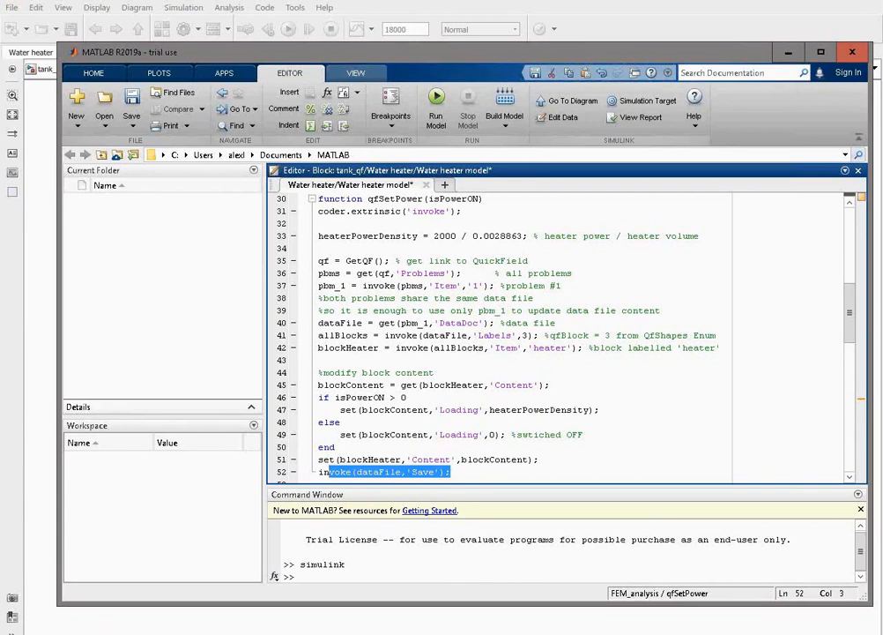
{"action": "left_click", "coordinate": [544, 473]}
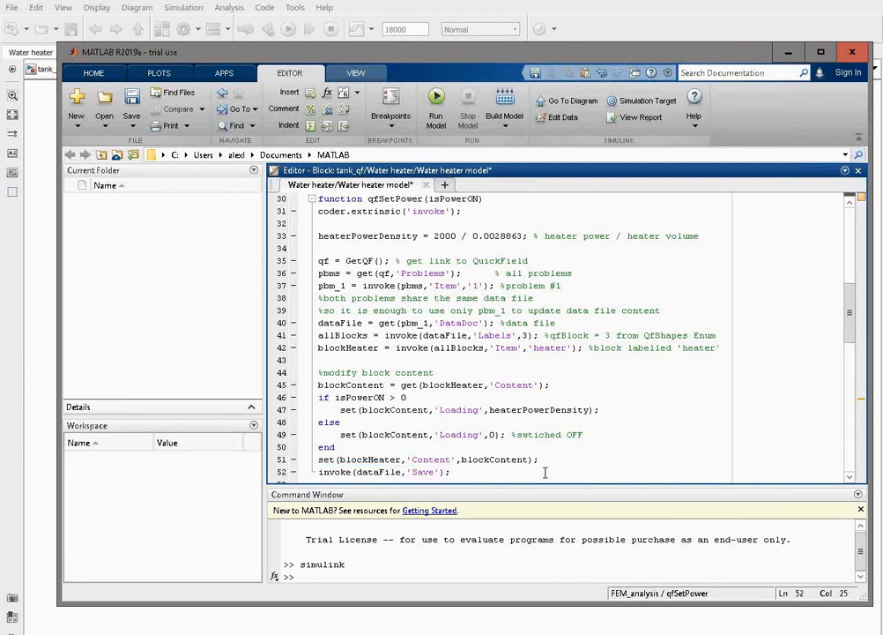
Review how the qfSimulate function solves problems 1 and 2 in sequence.
{"action": "scroll", "coordinate": [545, 474], "scroll_direction": "down", "scroll_amount": 2}
{"action": "scroll", "coordinate": [545, 473], "scroll_direction": "down", "scroll_amount": 5}
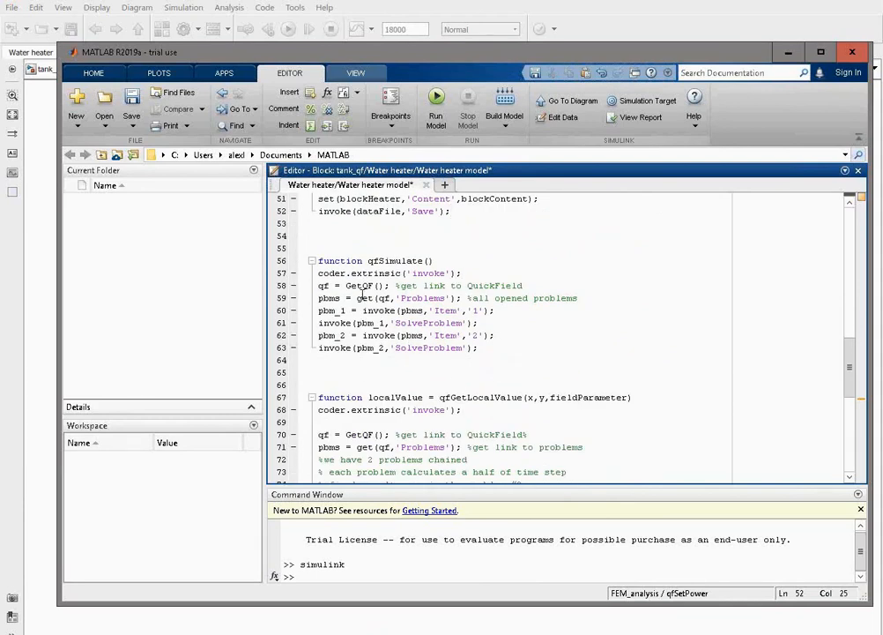
{"action": "left_click", "coordinate": [533, 312]}
{"action": "left_click_drag", "start_coordinate": [462, 298], "coordinate": [464, 323]}
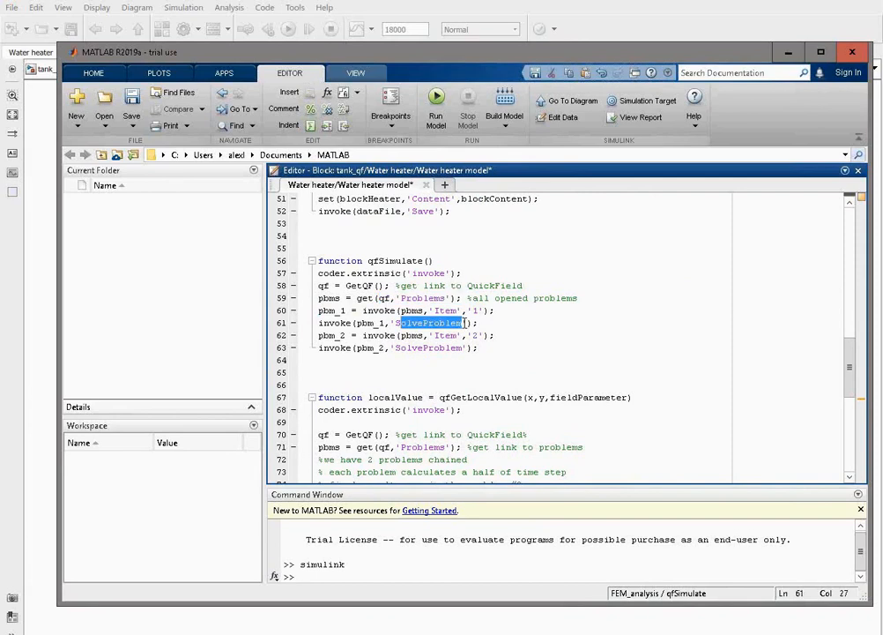
{"action": "left_click_drag", "start_coordinate": [462, 310], "coordinate": [484, 335]}
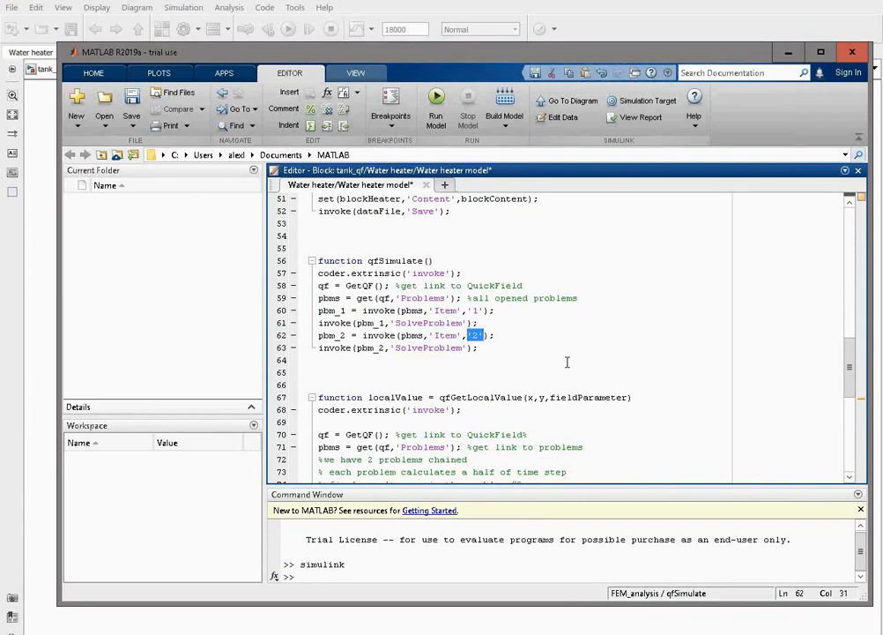
Review how qfGetLocalValue links to QuickField, gets its problems and analyzes the results of problem 2.
{"action": "scroll", "coordinate": [566, 361], "scroll_direction": "down", "scroll_amount": 4}
{"action": "scroll", "coordinate": [567, 361], "scroll_direction": "up", "scroll_amount": 1}
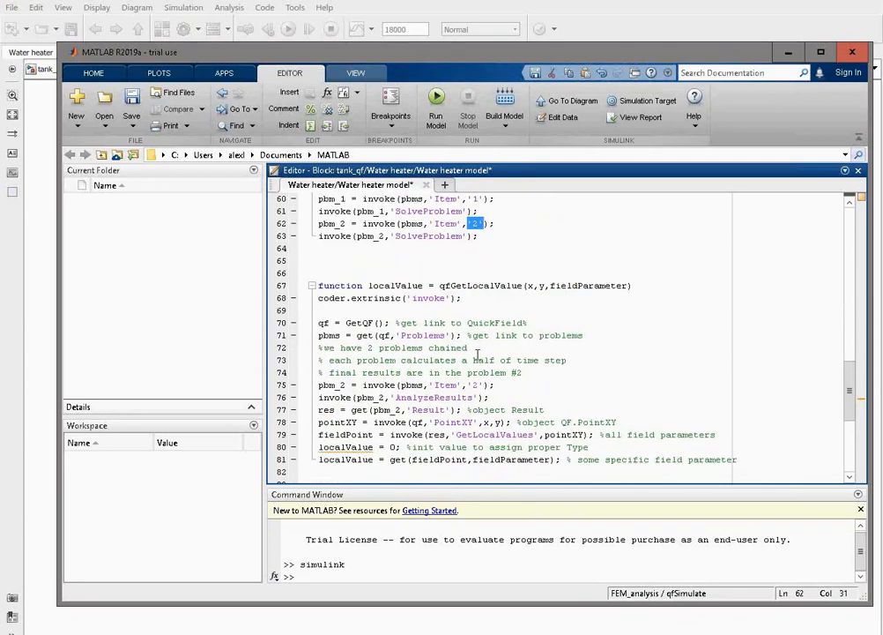
{"action": "left_click", "coordinate": [440, 284]}
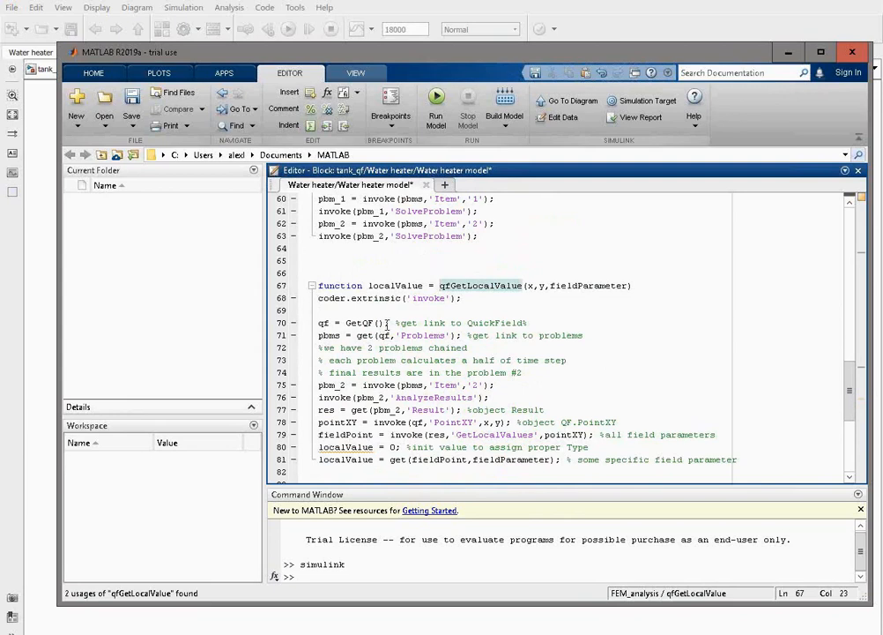
{"action": "left_click_drag", "start_coordinate": [386, 324], "coordinate": [345, 324]}
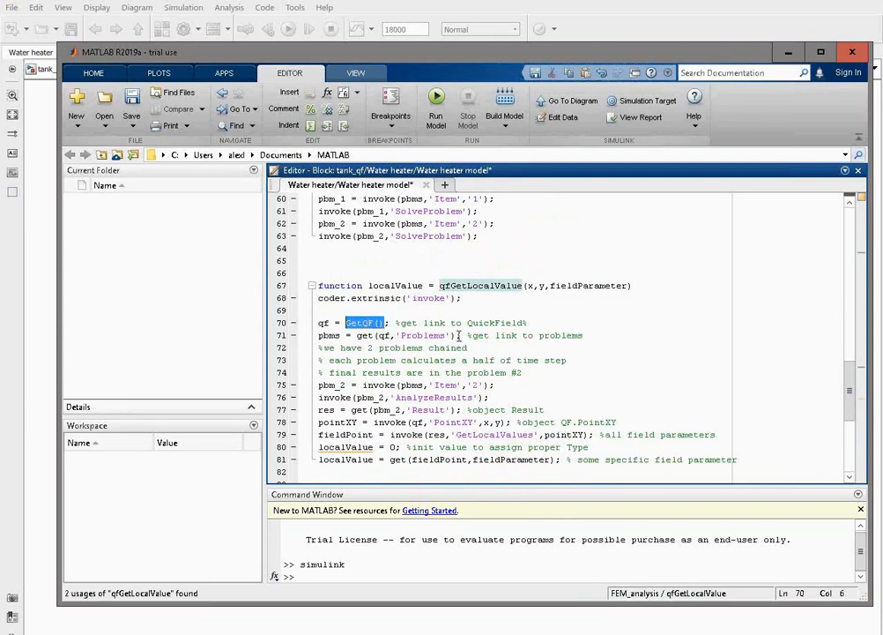
{"action": "left_click_drag", "start_coordinate": [459, 335], "coordinate": [385, 336]}
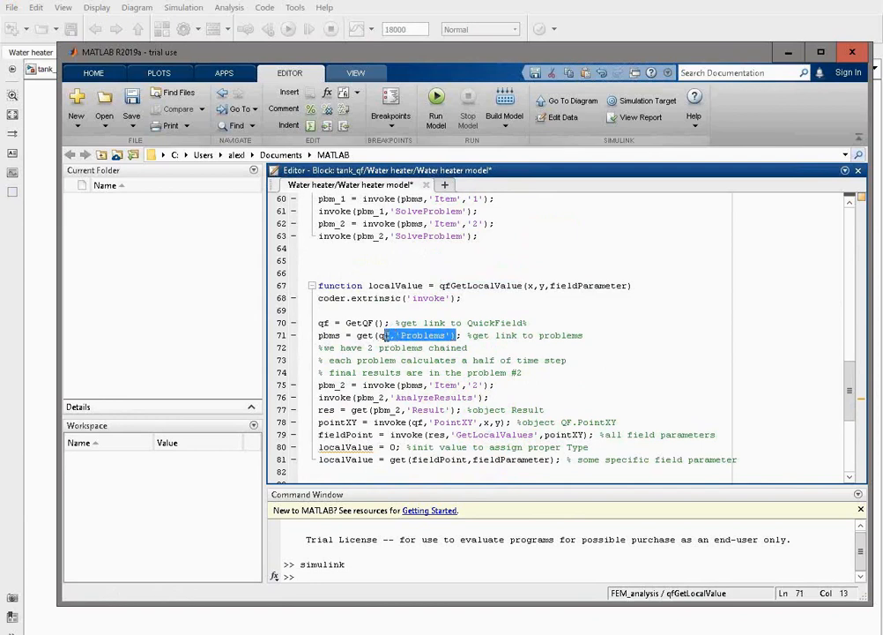
{"action": "left_click_drag", "start_coordinate": [496, 386], "coordinate": [389, 385]}
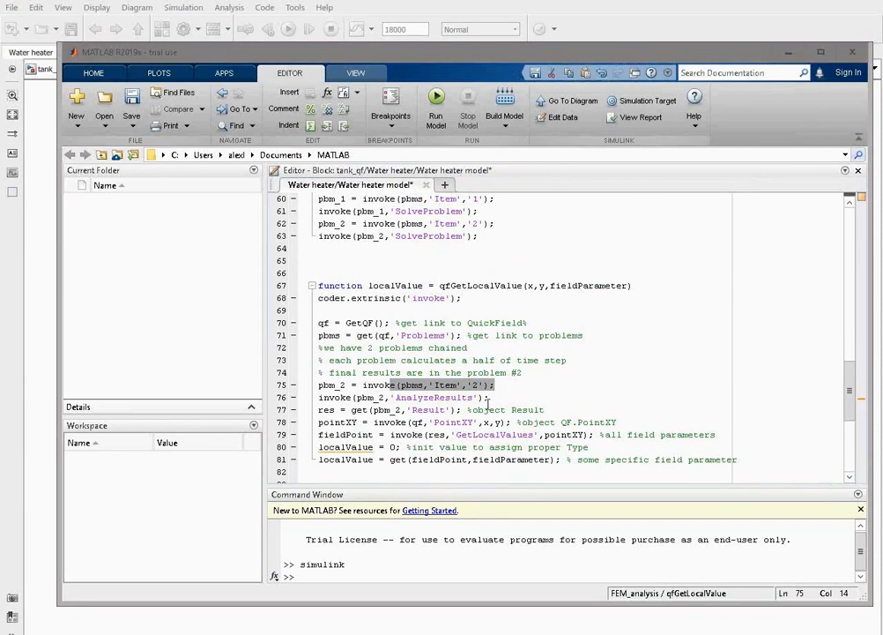
{"action": "double_click", "coordinate": [401, 398]}
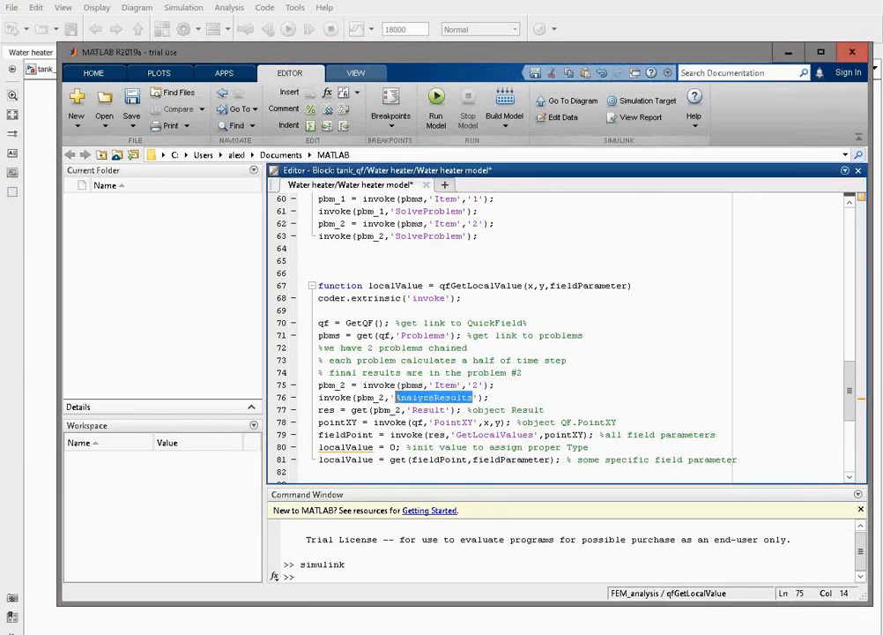
Review how qfGetLocalValue takes the Result object, calls GetLocalValues at pointXY and returns the requested fieldParameter.
{"action": "left_click_drag", "start_coordinate": [412, 410], "coordinate": [453, 410]}
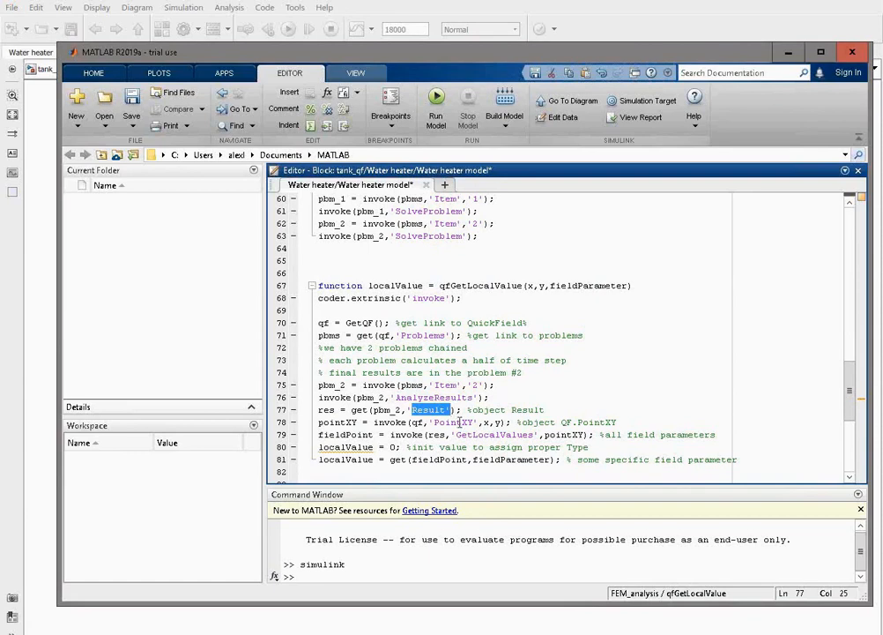
{"action": "left_click", "coordinate": [458, 435]}
{"action": "left_click_drag", "start_coordinate": [458, 434], "coordinate": [533, 438]}
{"action": "left_click_drag", "start_coordinate": [545, 436], "coordinate": [590, 434]}
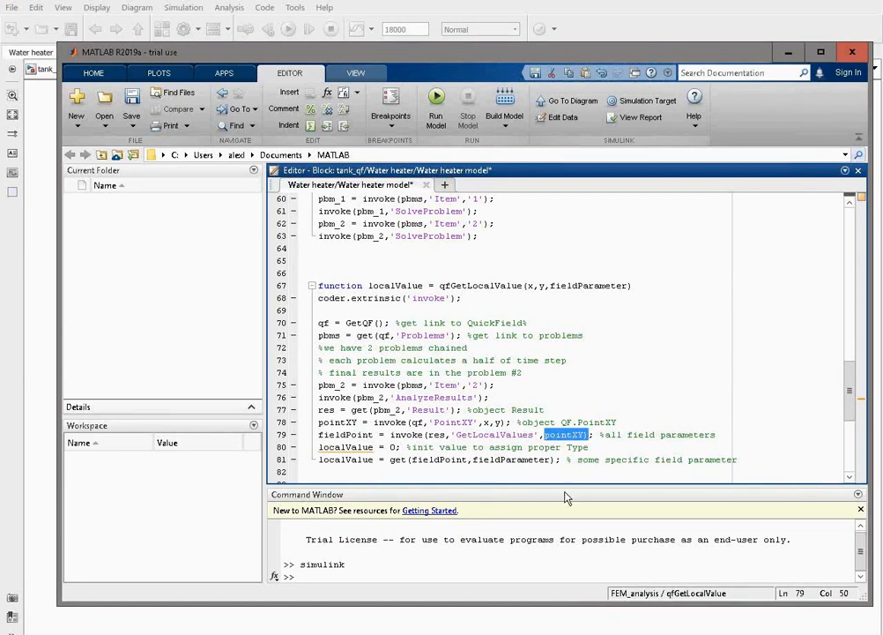
{"action": "left_click_drag", "start_coordinate": [366, 435], "coordinate": [336, 435]}
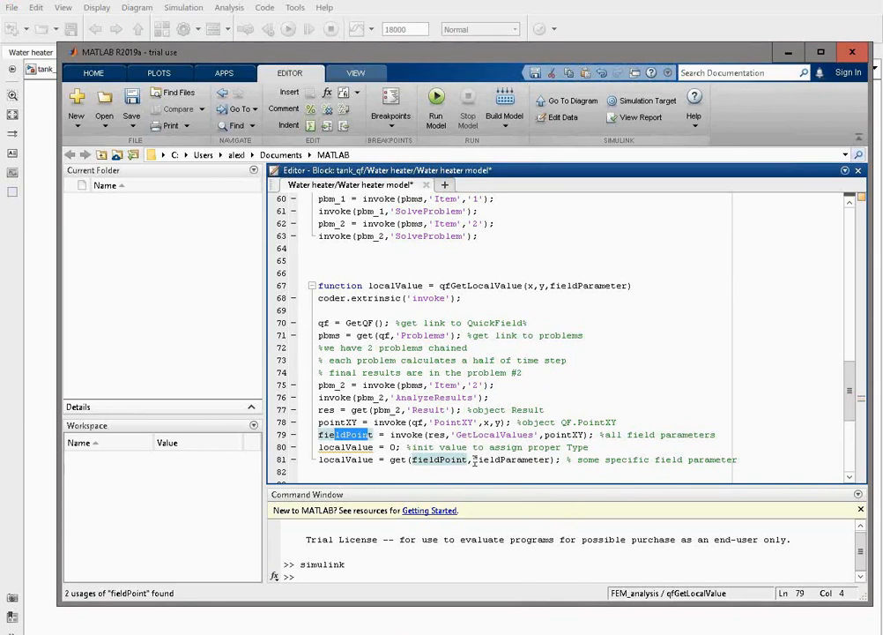
{"action": "left_click_drag", "start_coordinate": [474, 459], "coordinate": [549, 465]}
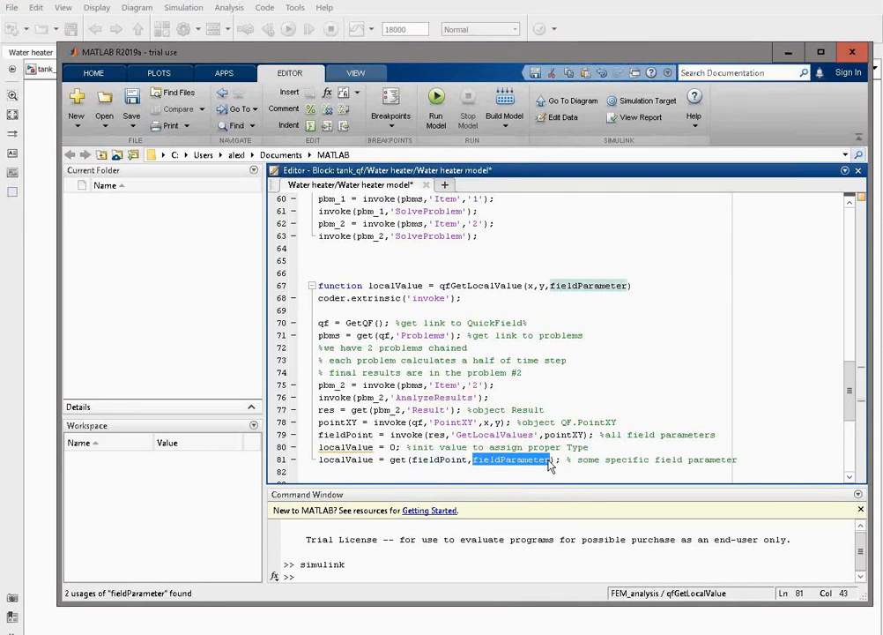
Review the GetFile, GetOldTime and UpdateOldTime functions and the timestamp1.txt file name they rely on.
{"action": "scroll", "coordinate": [386, 296], "scroll_direction": "down", "scroll_amount": 7}
{"action": "scroll", "coordinate": [386, 295], "scroll_direction": "up", "scroll_amount": 1}
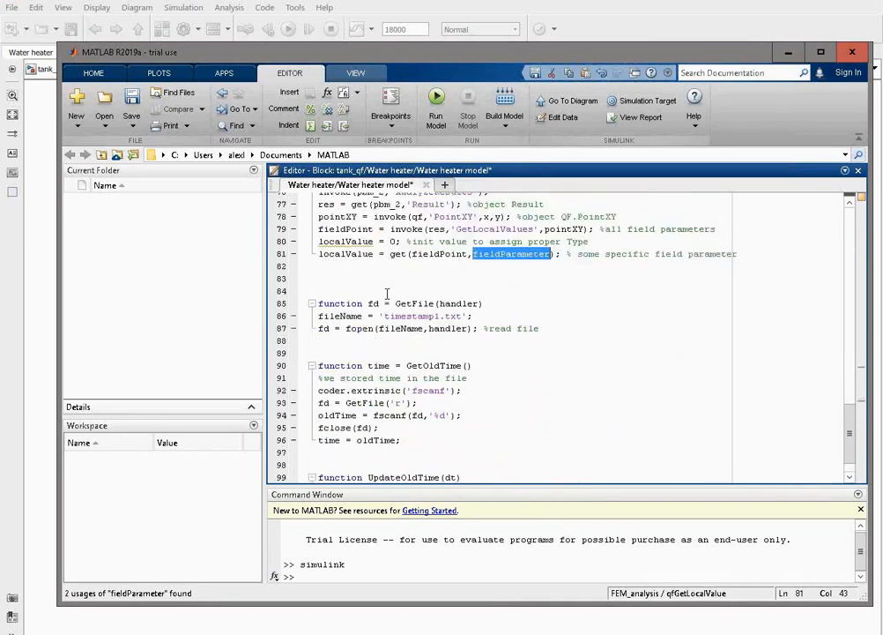
{"action": "scroll", "coordinate": [384, 283], "scroll_direction": "down", "scroll_amount": 1}
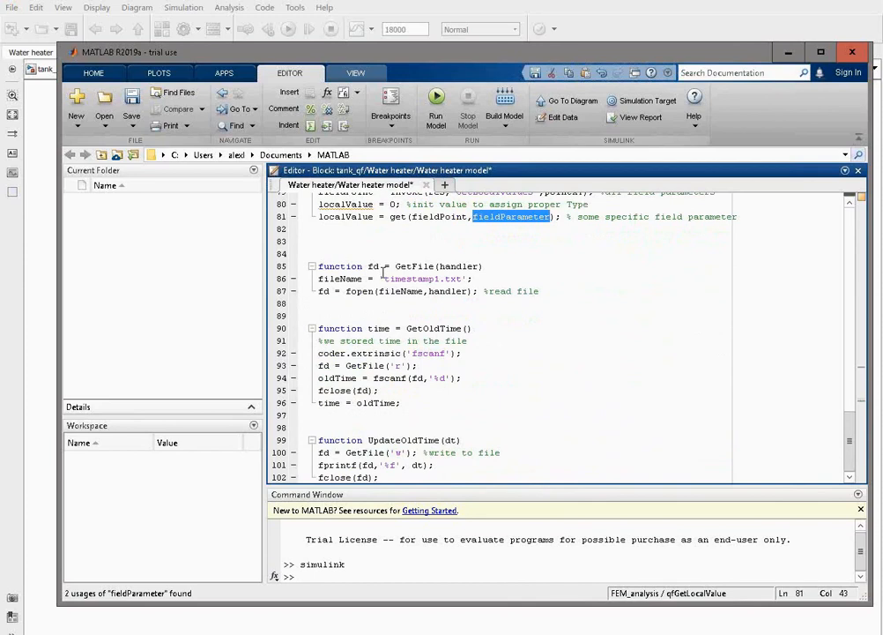
{"action": "double_click", "coordinate": [410, 279]}
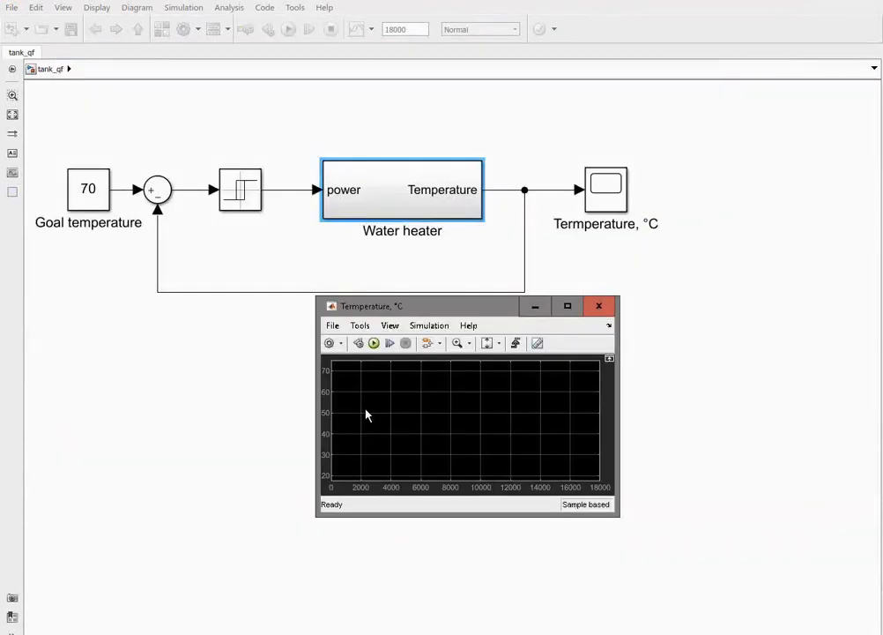
Switch to the tank_qf Simulink model and configure its solver with a fixed-step size of 120 and a stop time of 86400.
{"action": "left_click", "coordinate": [265, 130]}
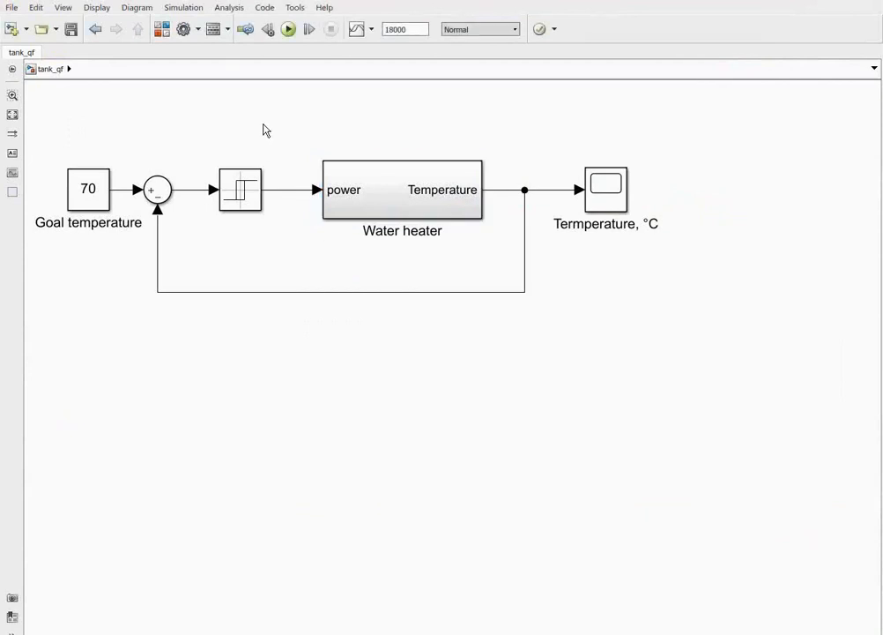
{"action": "left_click", "coordinate": [189, 34]}
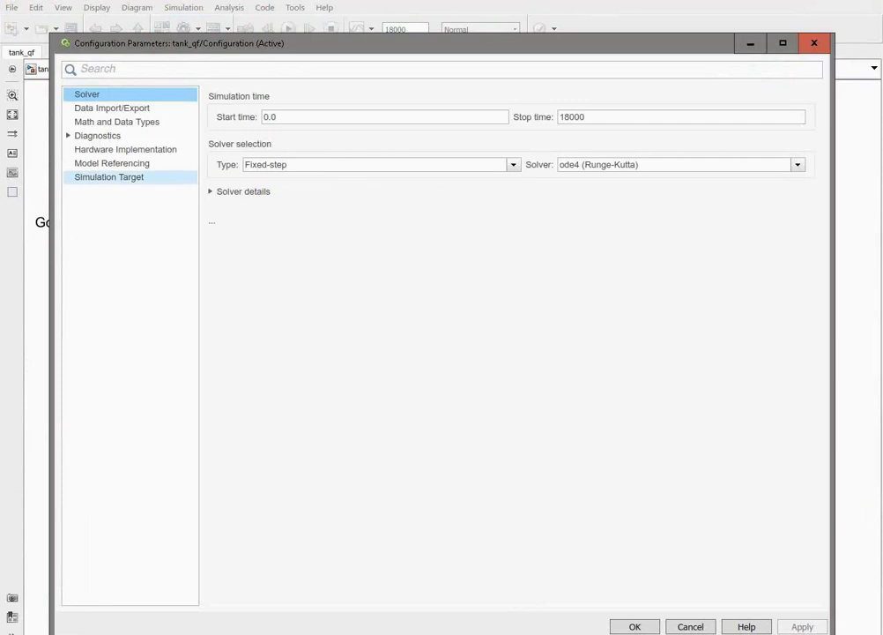
{"action": "left_click", "coordinate": [211, 193]}
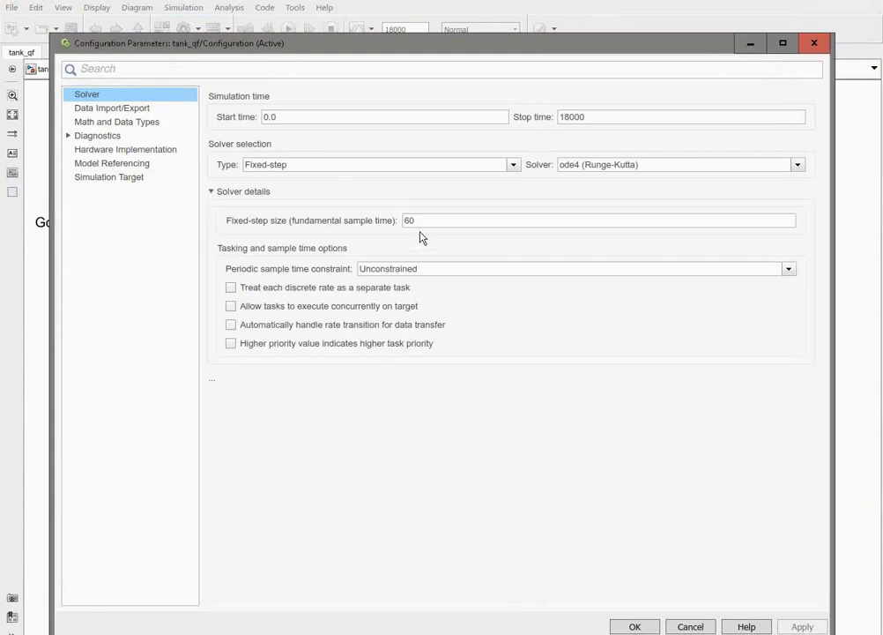
{"action": "left_click_drag", "start_coordinate": [418, 221], "coordinate": [386, 224]}
{"action": "type", "text": "120"}
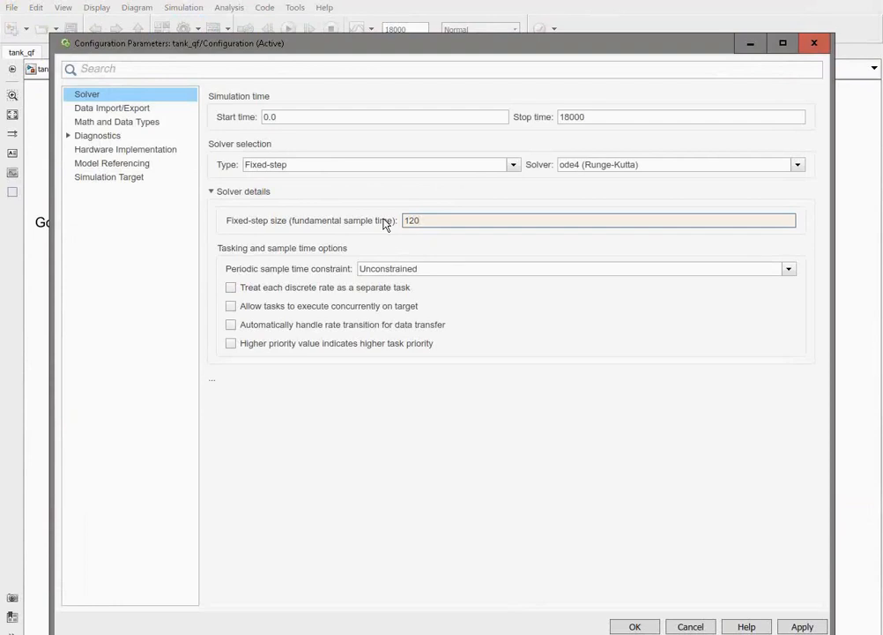
{"action": "left_click_drag", "start_coordinate": [591, 117], "coordinate": [542, 121]}
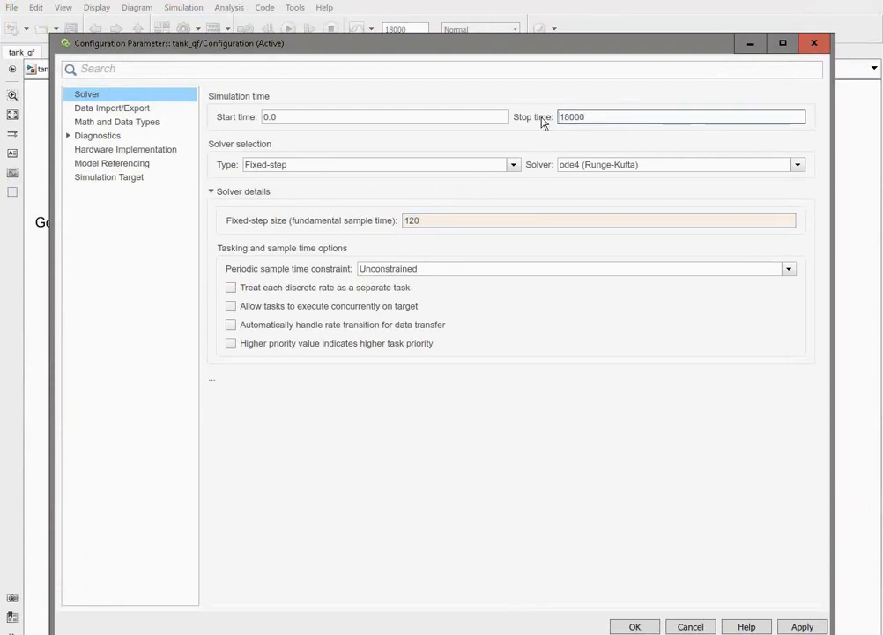
{"action": "type", "text": "86400"}
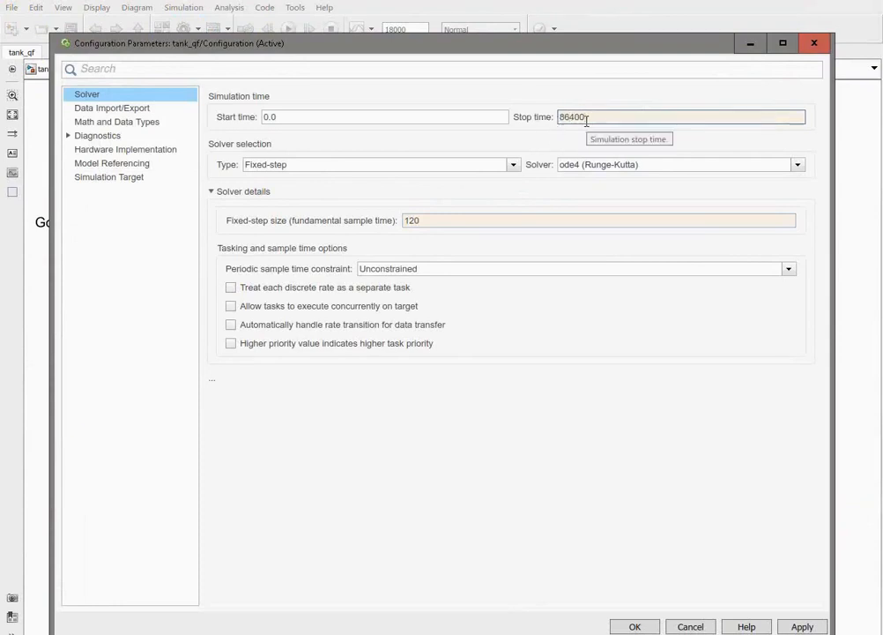
{"action": "left_click", "coordinate": [634, 627]}
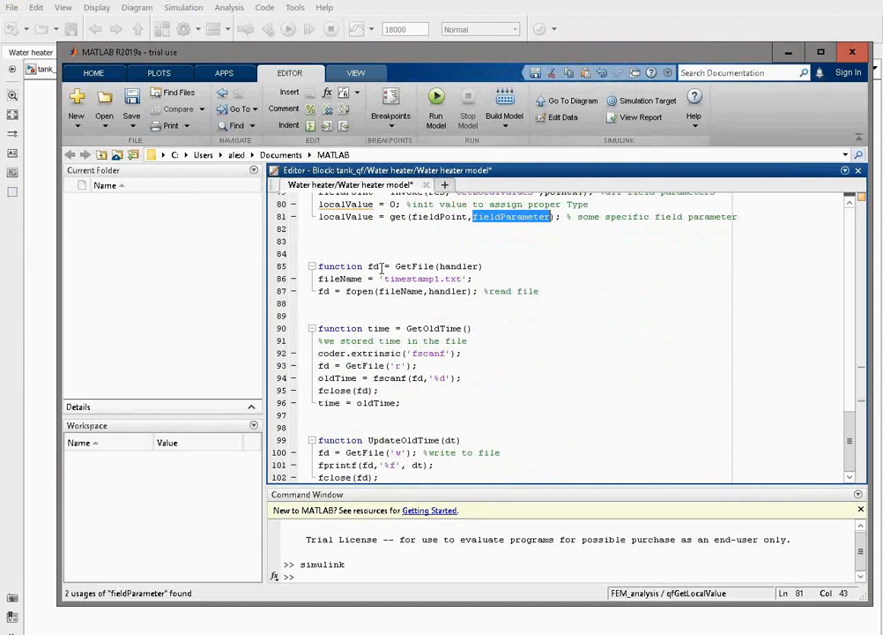
Check the timestamp1 file name in GetFile and run the tank_qf simulation in Simulink.
{"action": "double_click", "coordinate": [410, 278]}
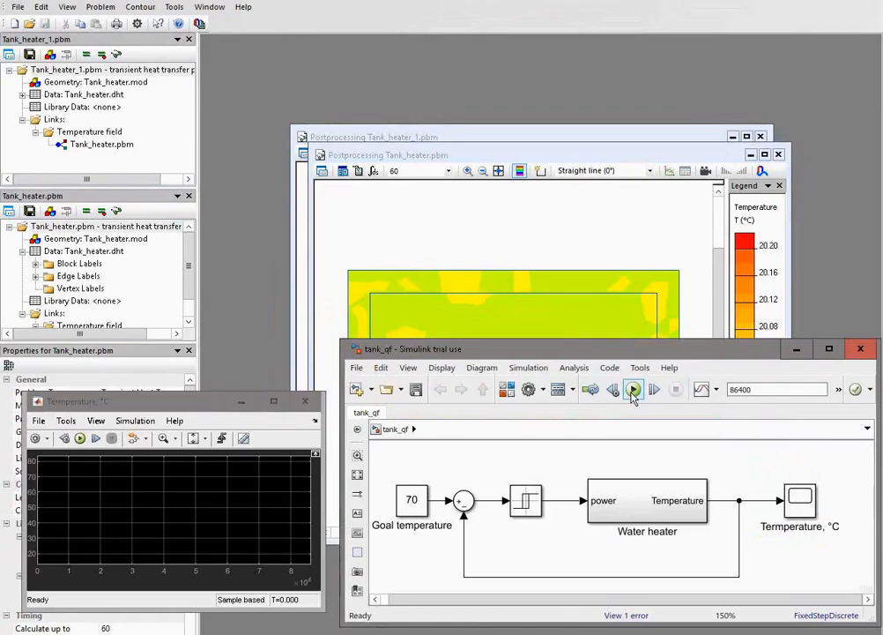
{"action": "left_click", "coordinate": [632, 390]}
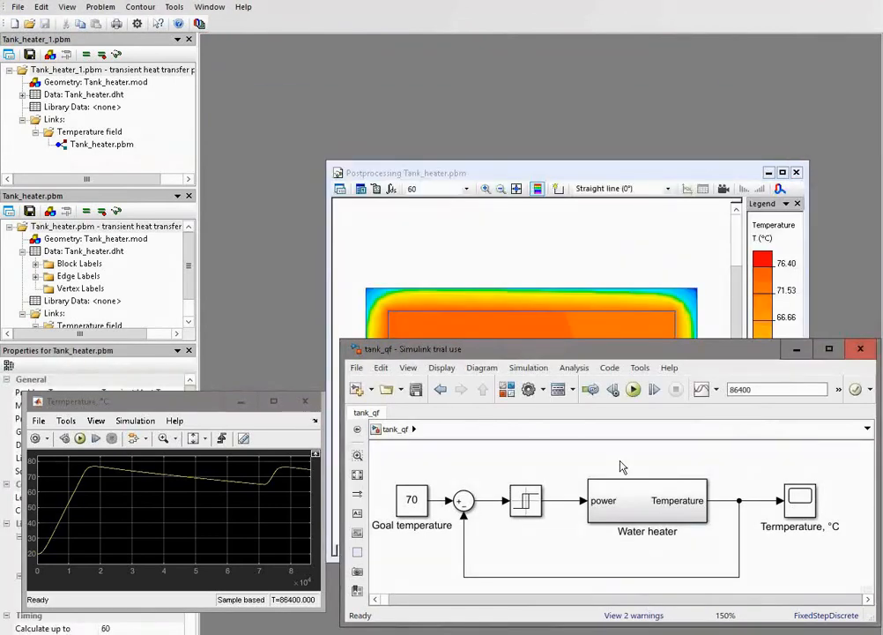
Open the FEM_analysis code inside the Water heater subsystem and examine how GetQF links to QuickField.Application.
{"action": "left_click", "coordinate": [642, 500]}
{"action": "double_click", "coordinate": [649, 499]}
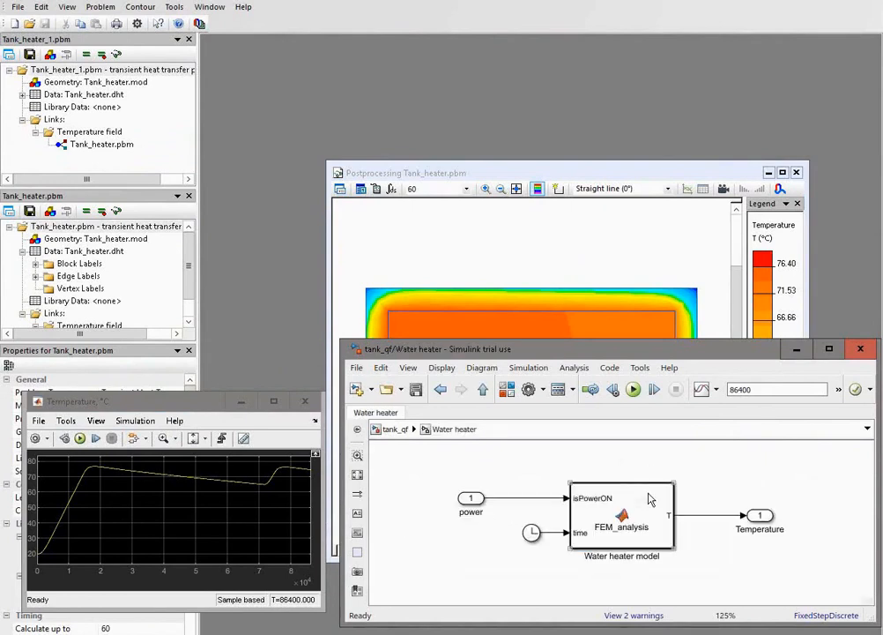
{"action": "left_click", "coordinate": [648, 500]}
{"action": "double_click", "coordinate": [648, 500]}
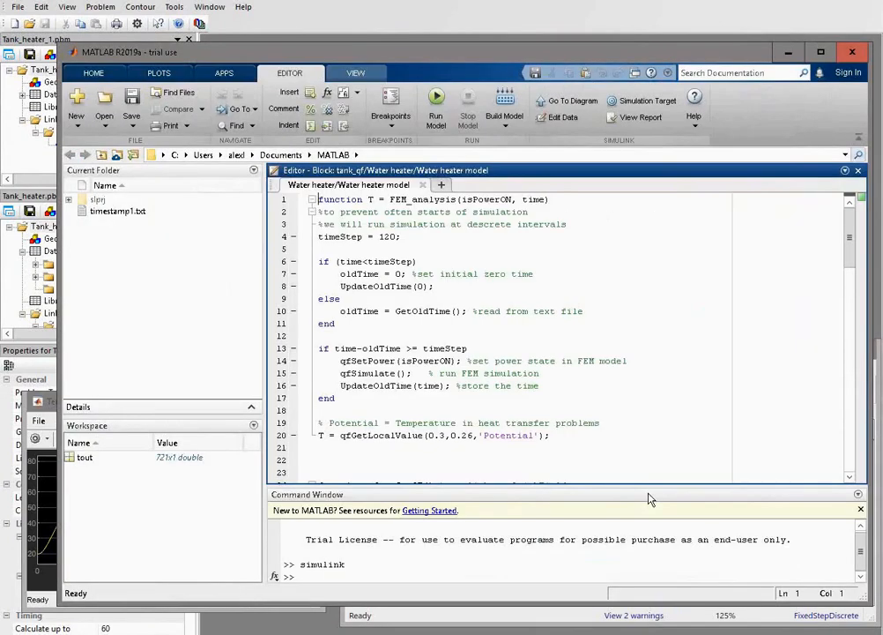
{"action": "scroll", "coordinate": [592, 408], "scroll_direction": "down", "scroll_amount": 3}
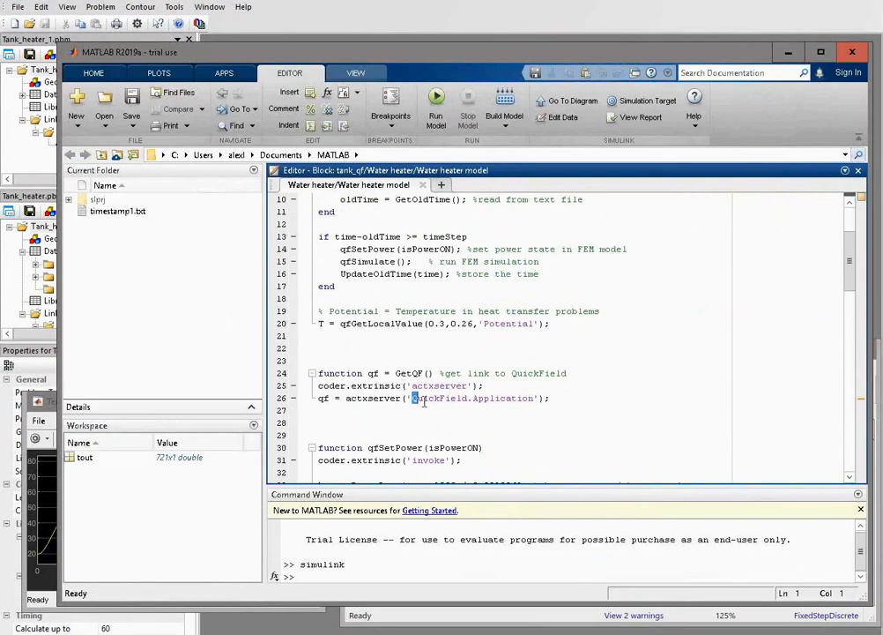
{"action": "left_click_drag", "start_coordinate": [412, 397], "coordinate": [551, 398]}
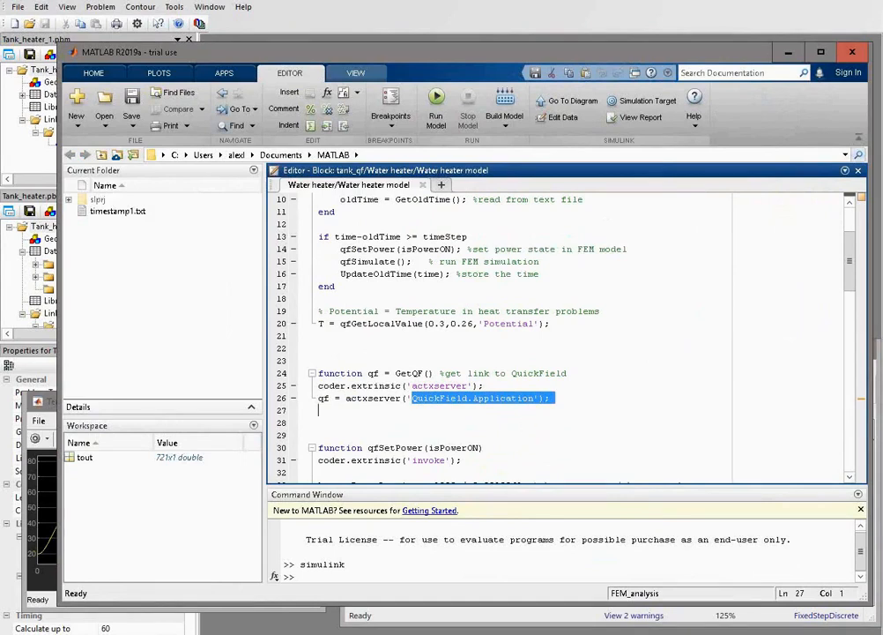
Switch to the browser's ActiveField Help page to view the QuickField Object Model.
{"action": "key", "text": "alt+Tab"}
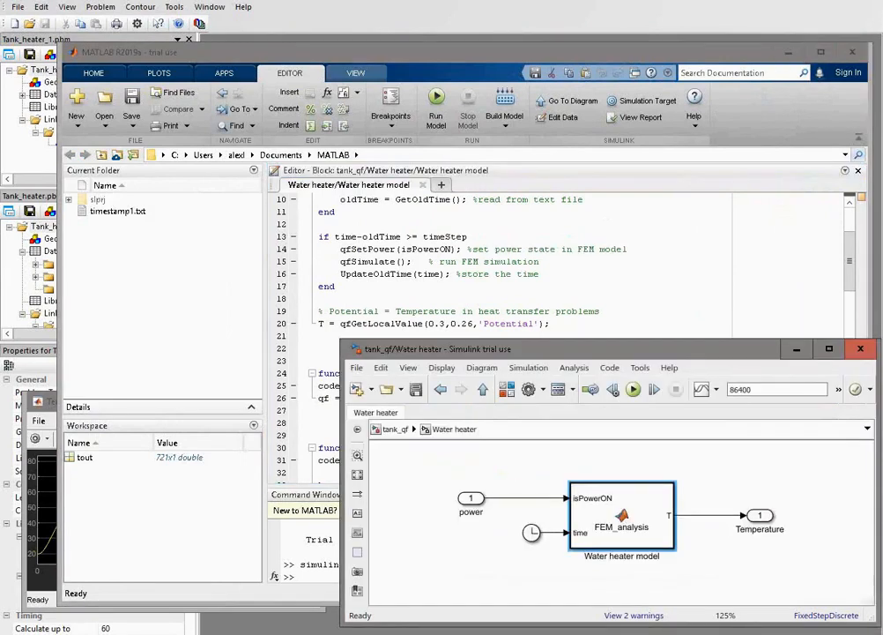
{"action": "key", "text": "alt+Tab"}
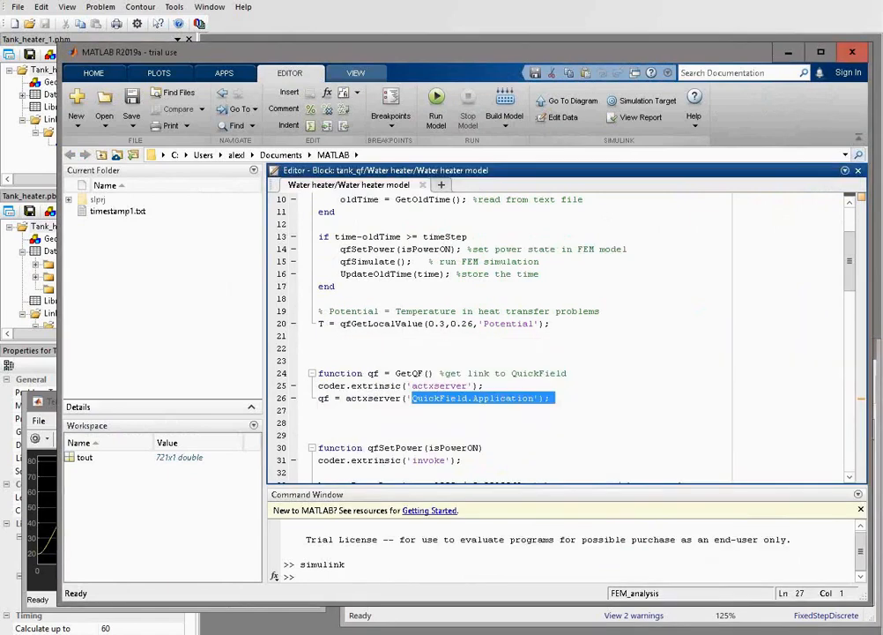
{"action": "key", "text": "alt+Tab"}
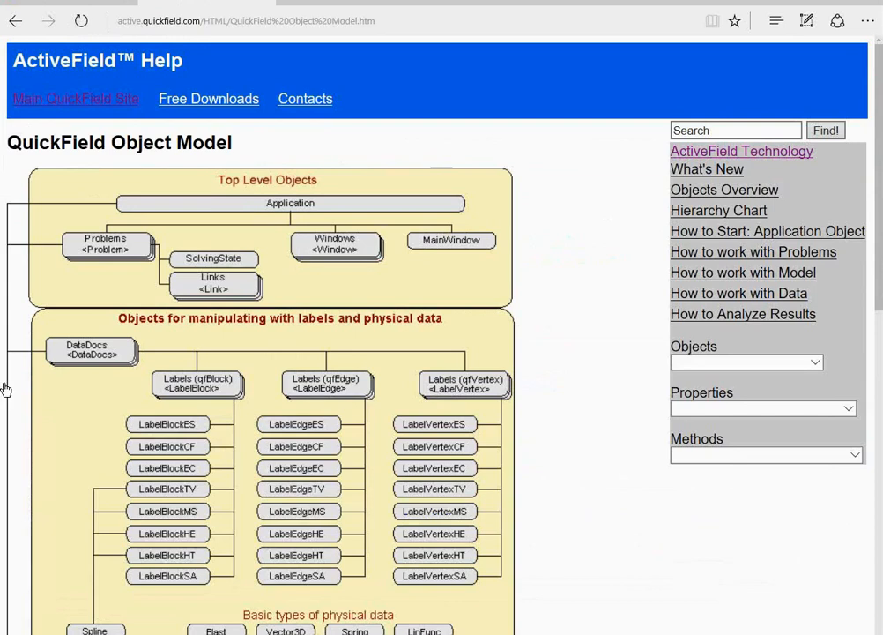